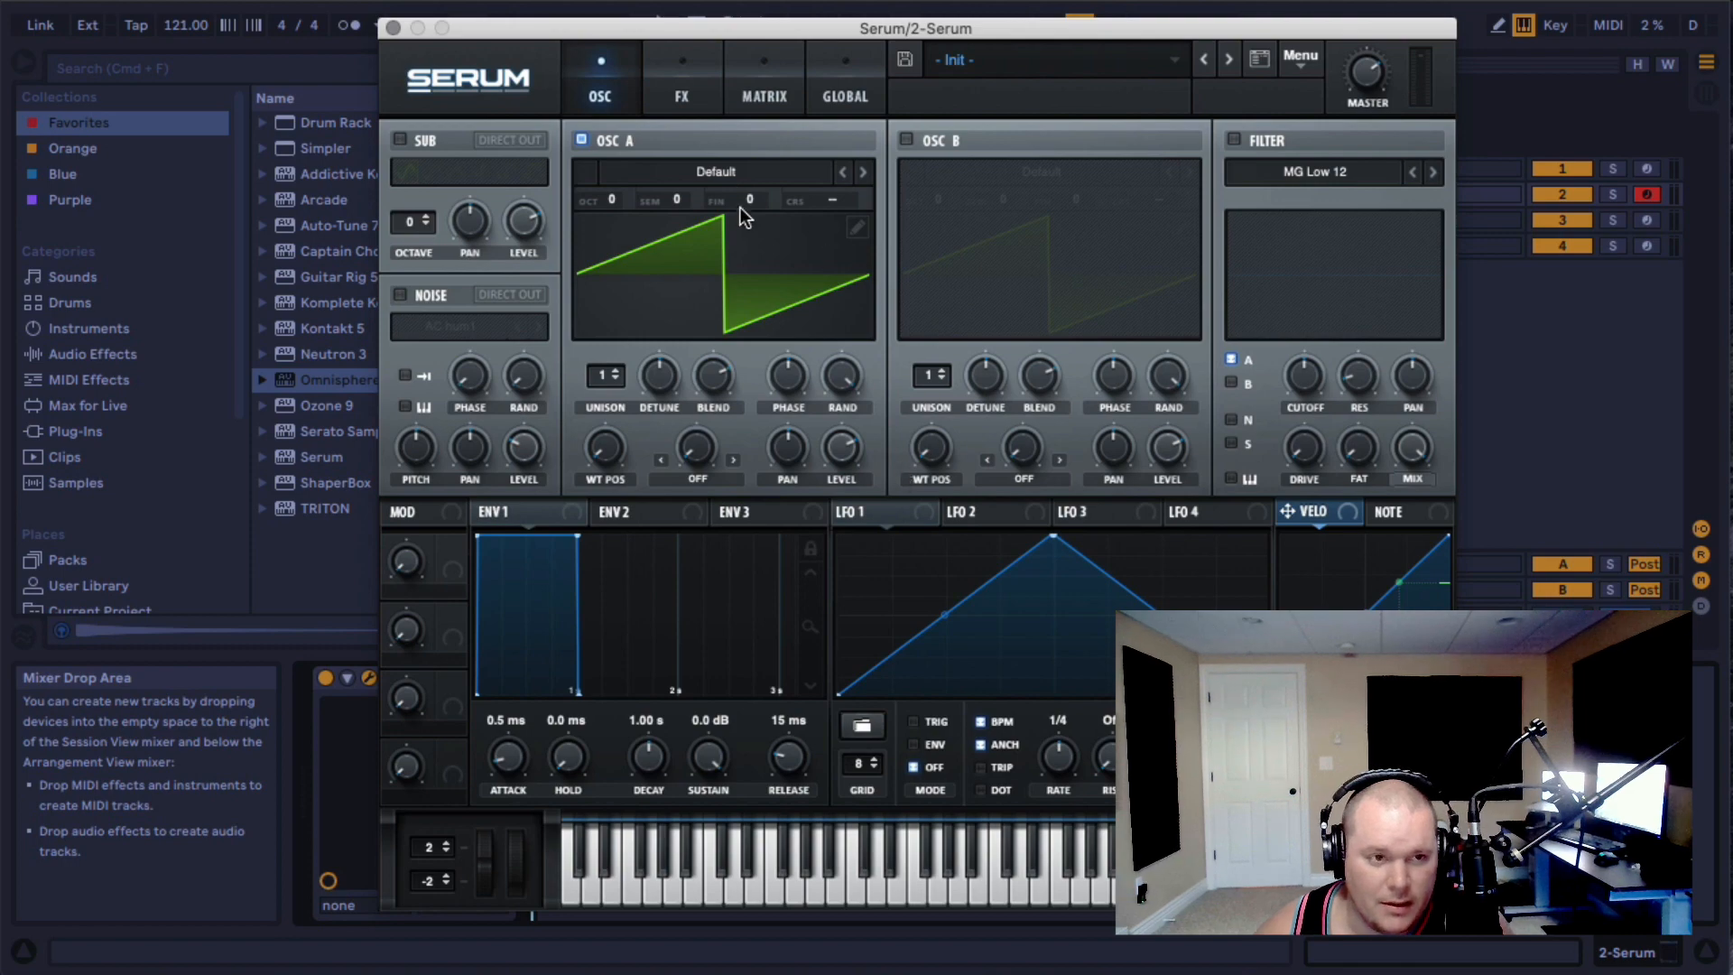
# - Load the Analog wavetable Basic Shapes into Osc A, audition it, and set the oscillator's octave to -1
pyautogui.click(711, 171)
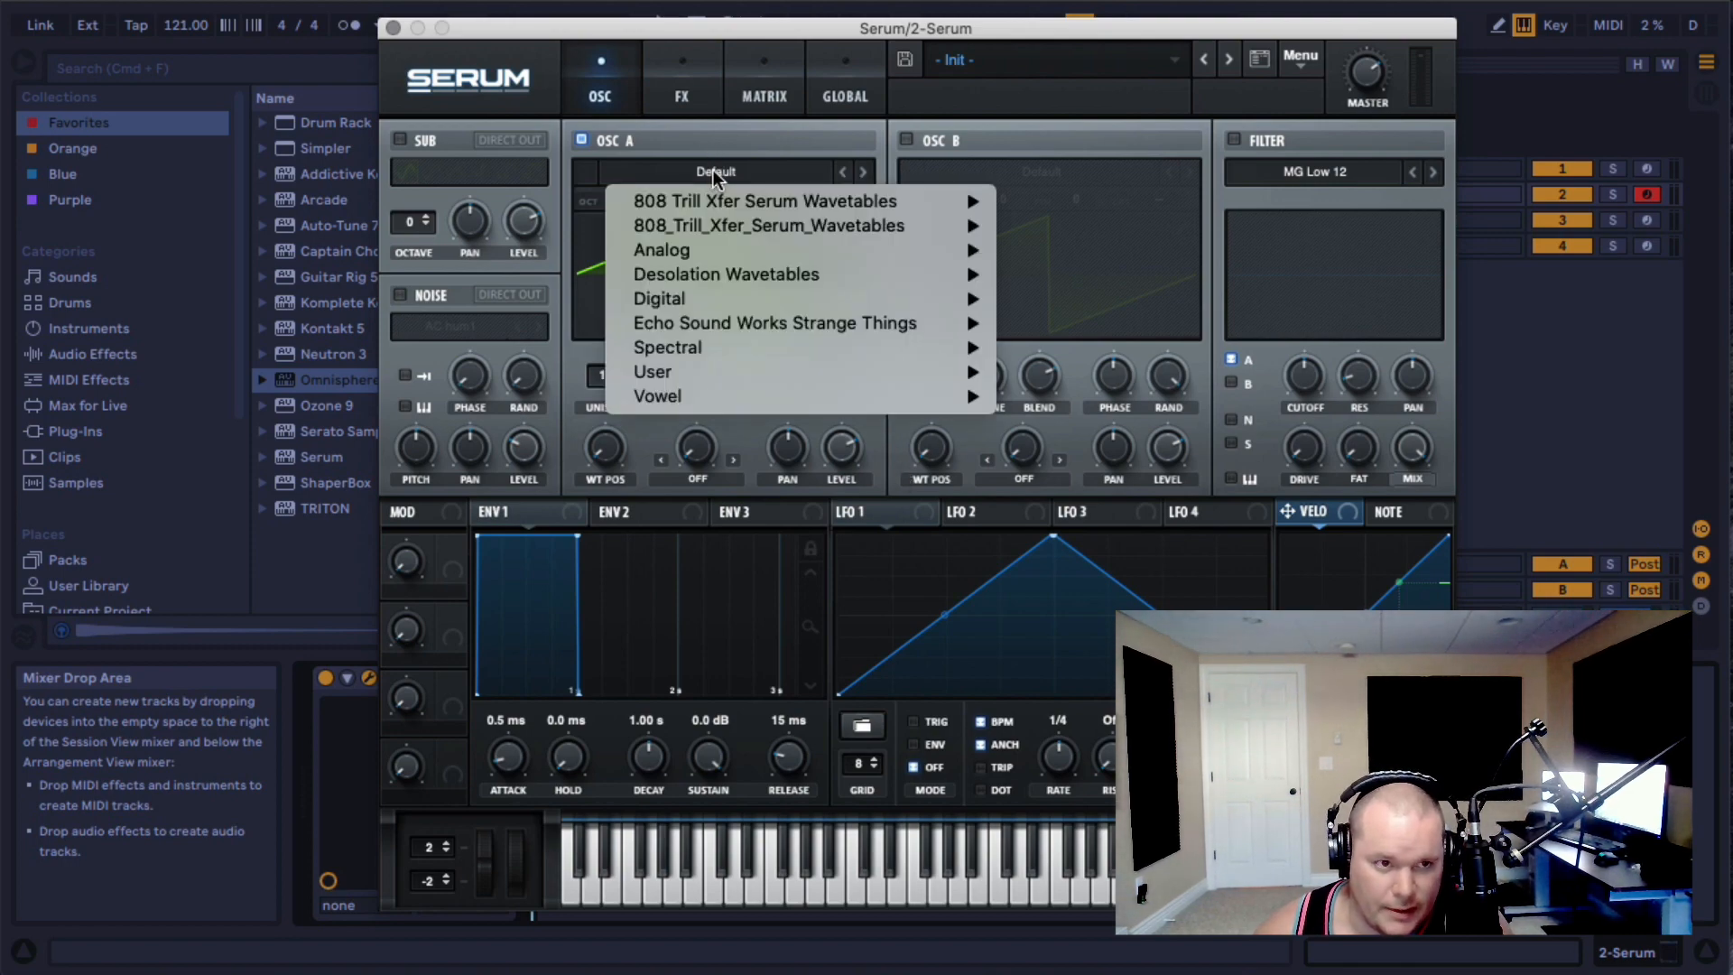
pyautogui.moveTo(725, 254)
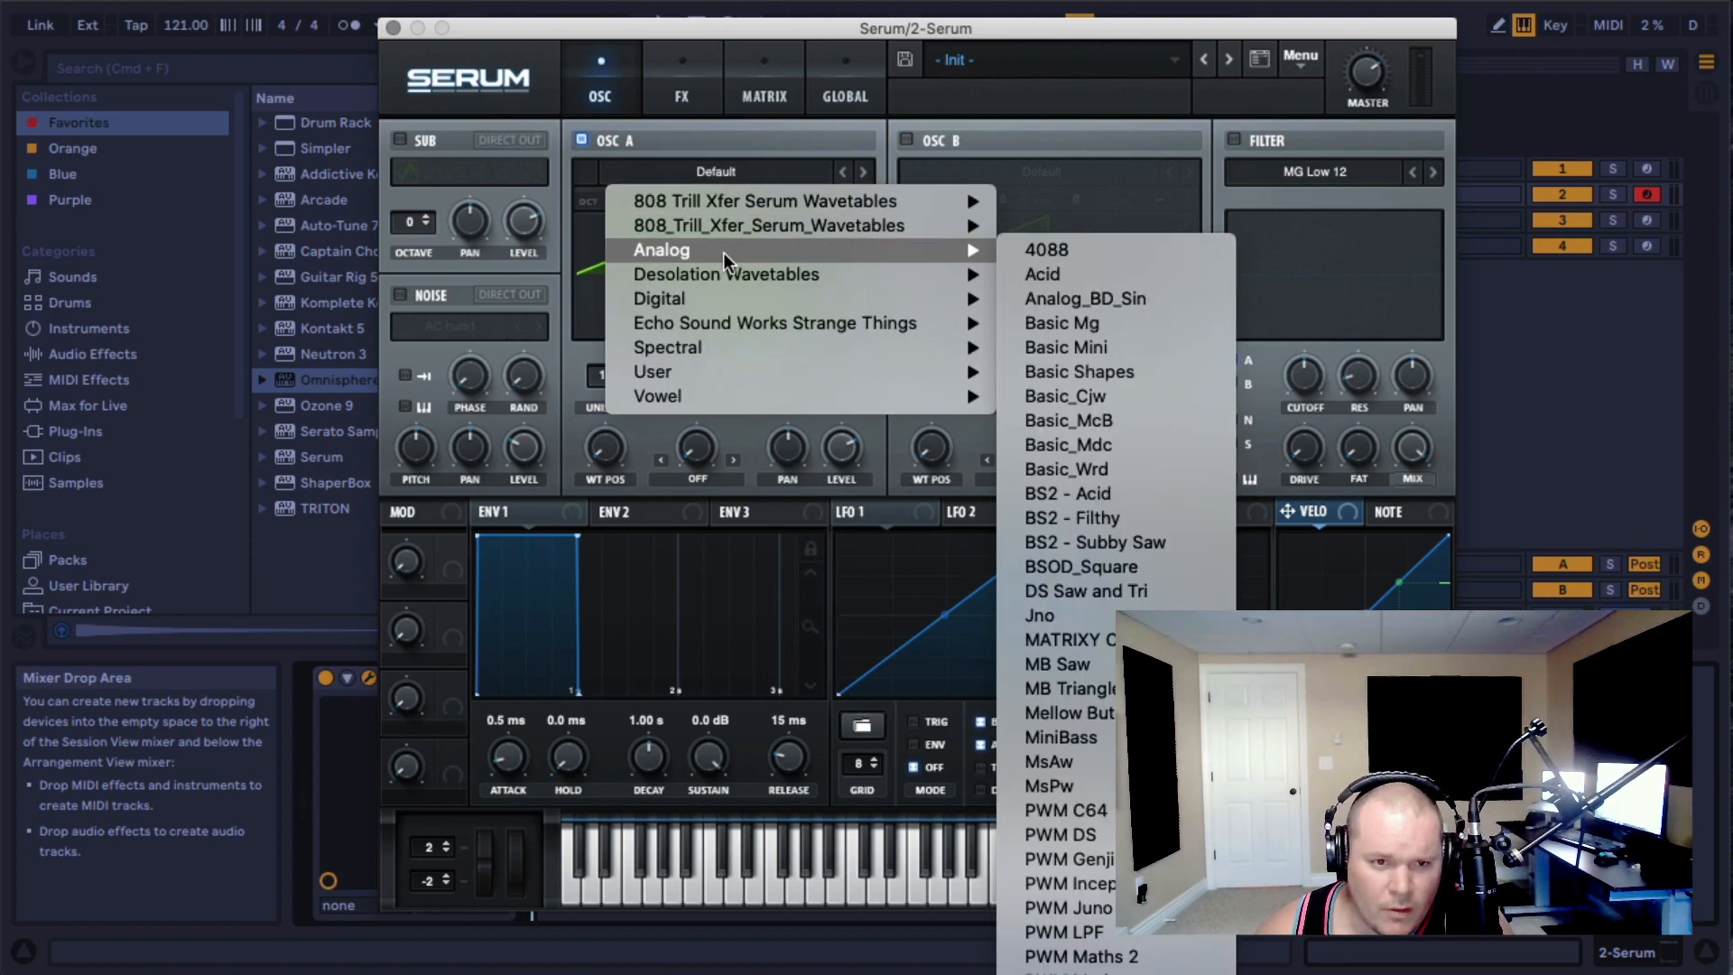
pyautogui.click(1128, 368)
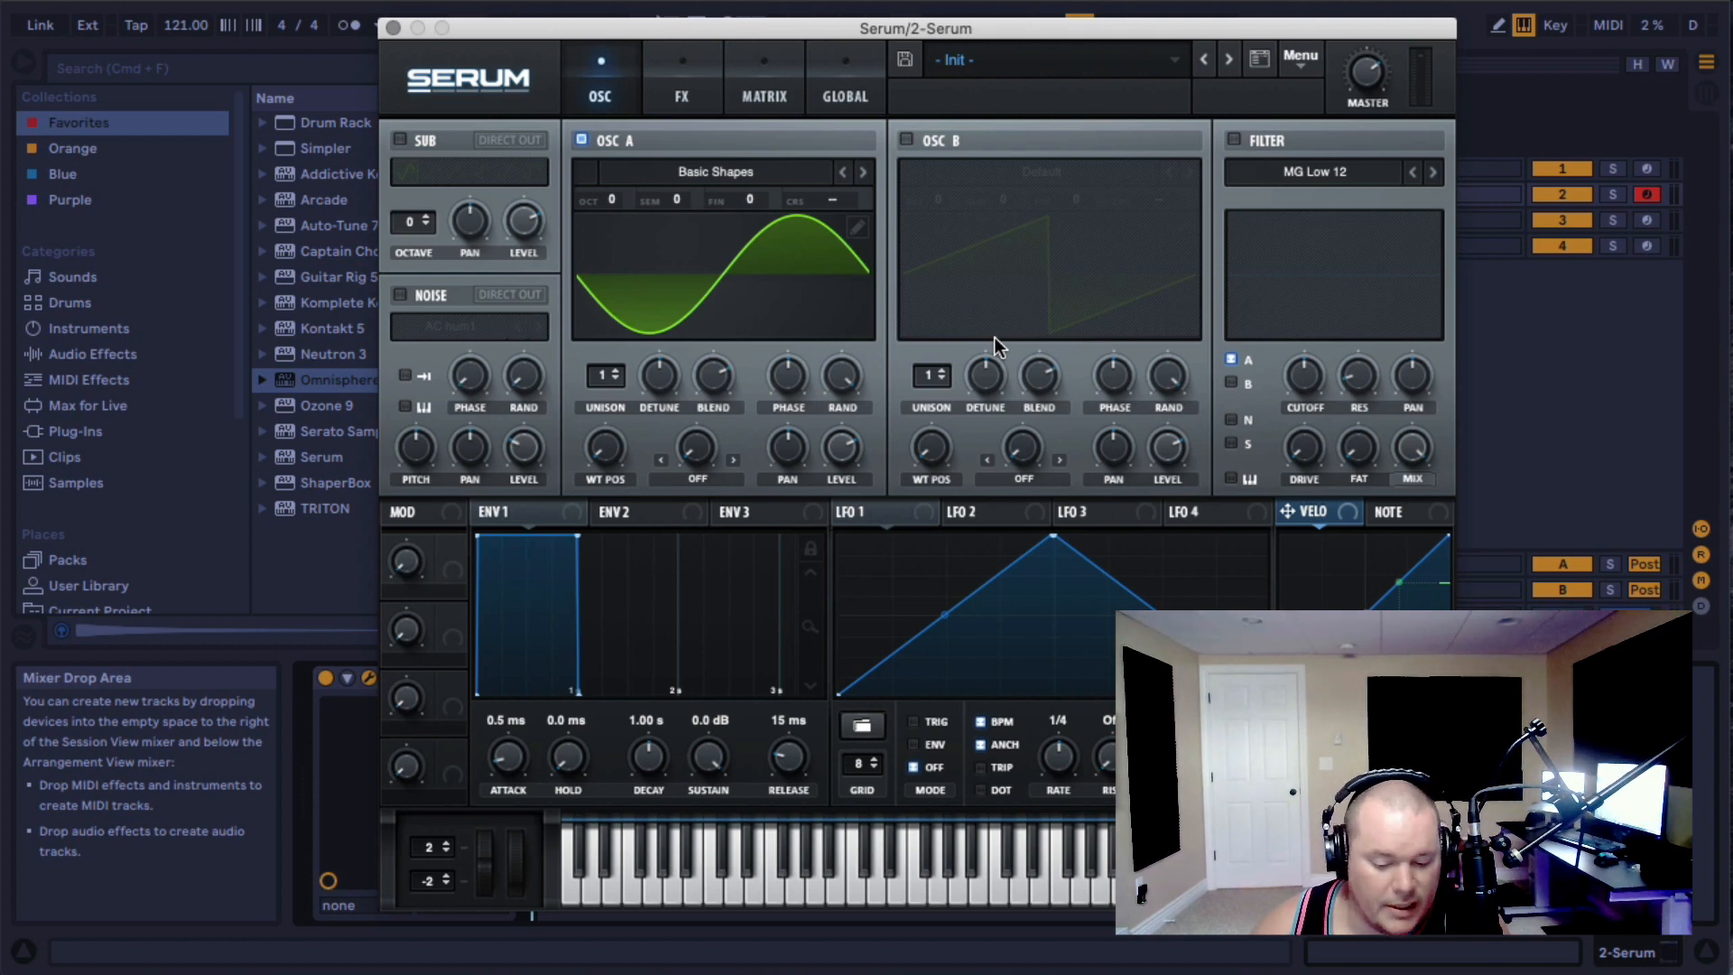
pyautogui.press('a')
pyautogui.press('a')
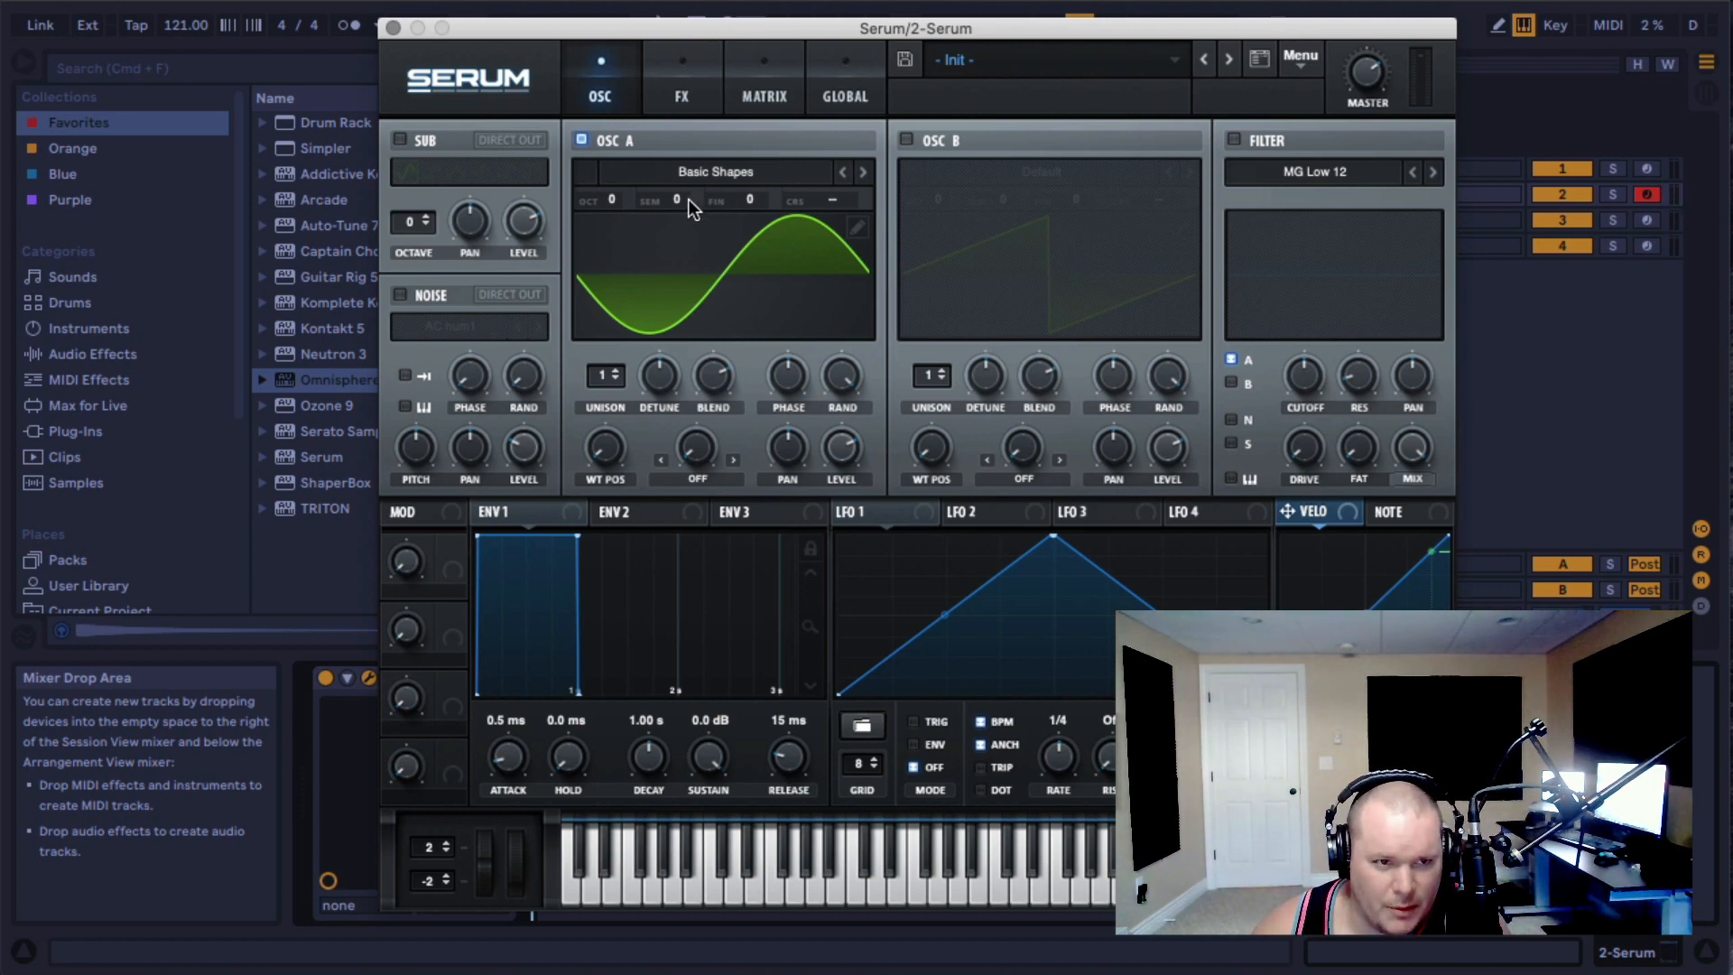
pyautogui.moveTo(611, 206); pyautogui.dragTo(612, 235)
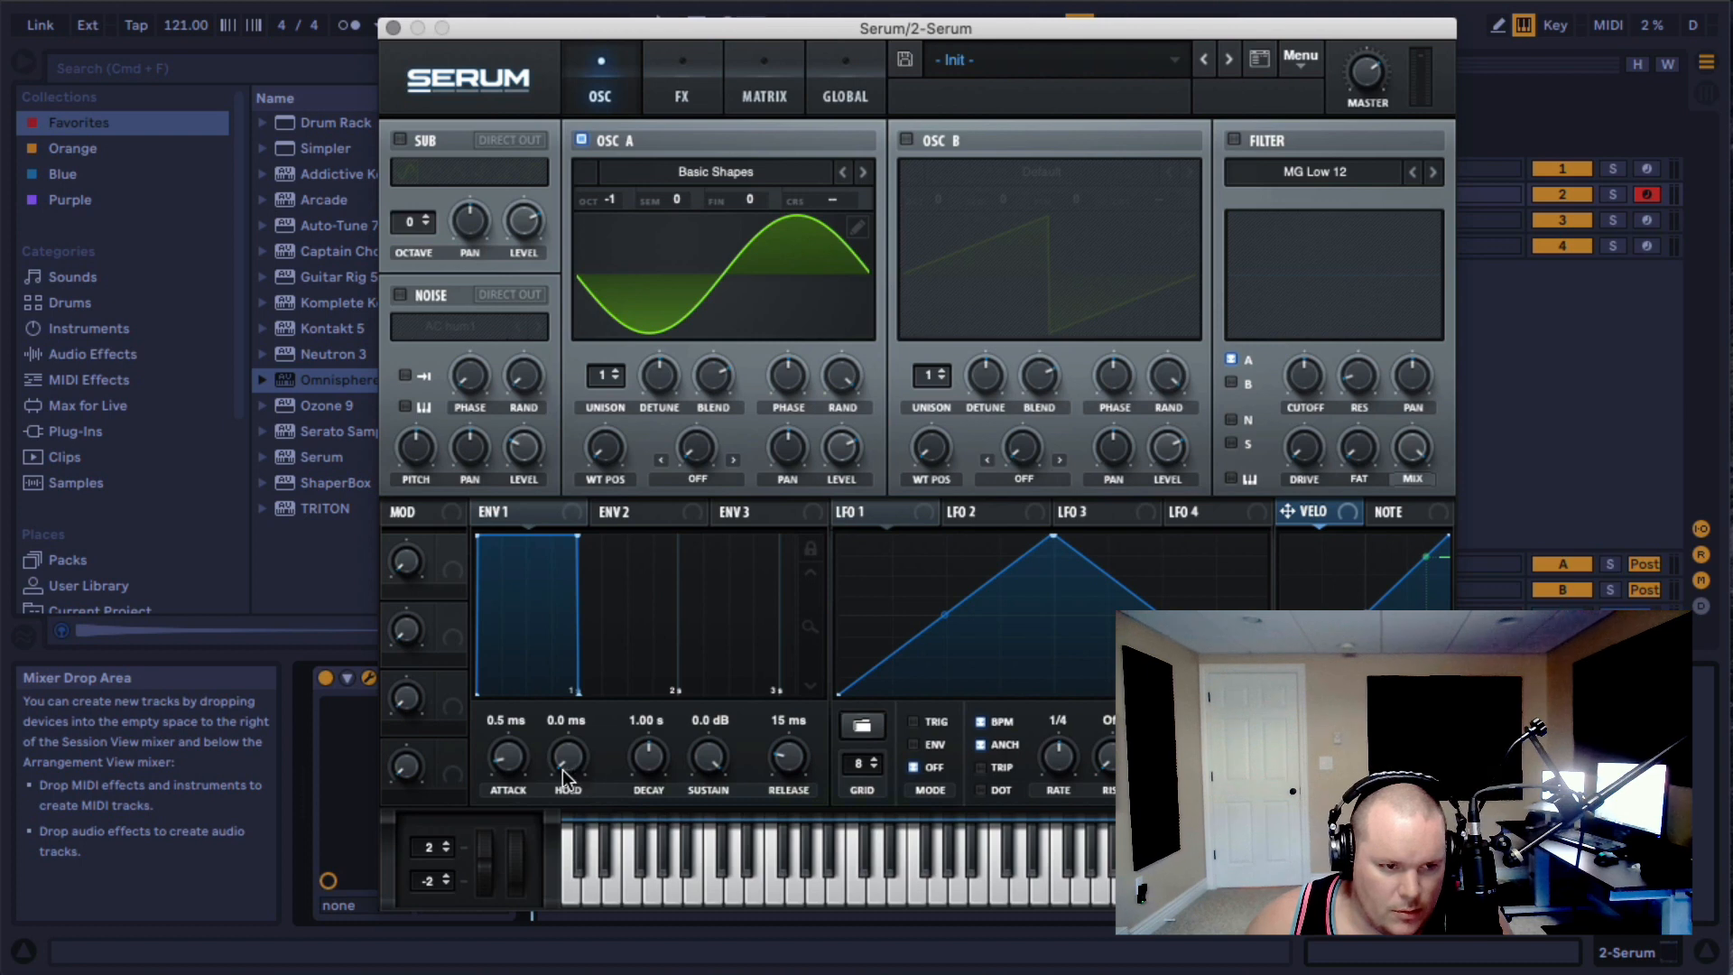
# - Shape envelope 1 with a 0.3 ms attack, 166 ms hold, 81 ms decay and 1.82 s release
pyautogui.moveTo(561, 769); pyautogui.dragTo(563, 659)
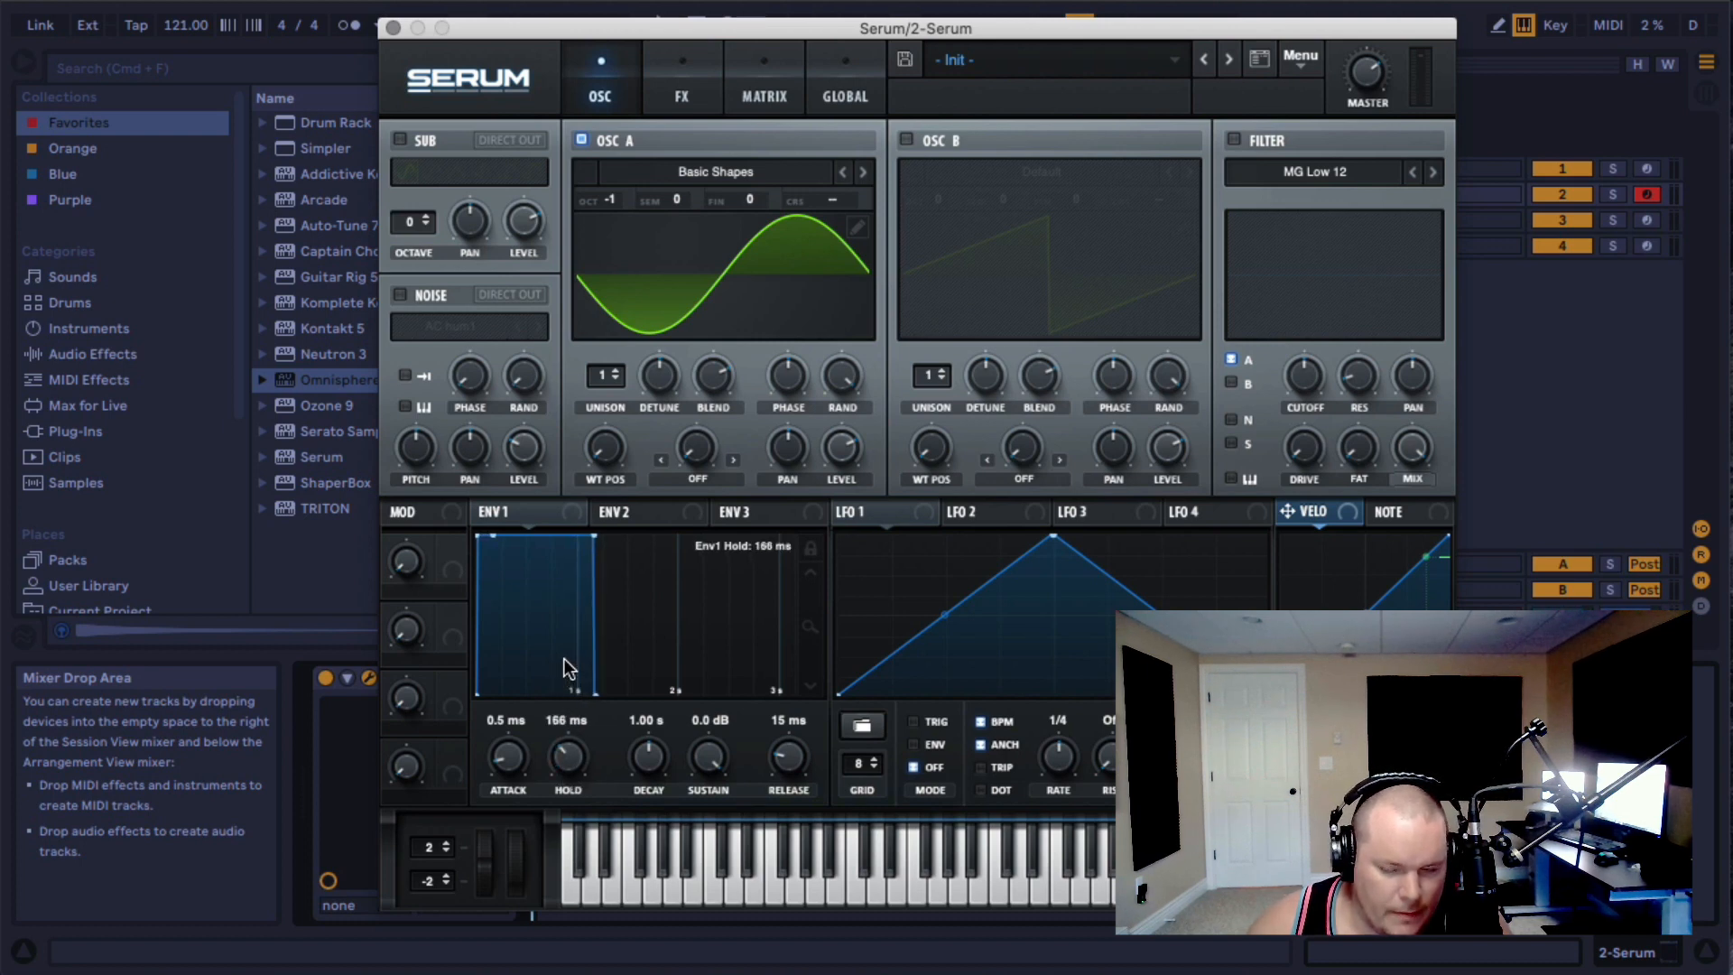
pyautogui.moveTo(649, 757); pyautogui.dragTo(643, 810)
pyautogui.moveTo(781, 769); pyautogui.dragTo(776, 657)
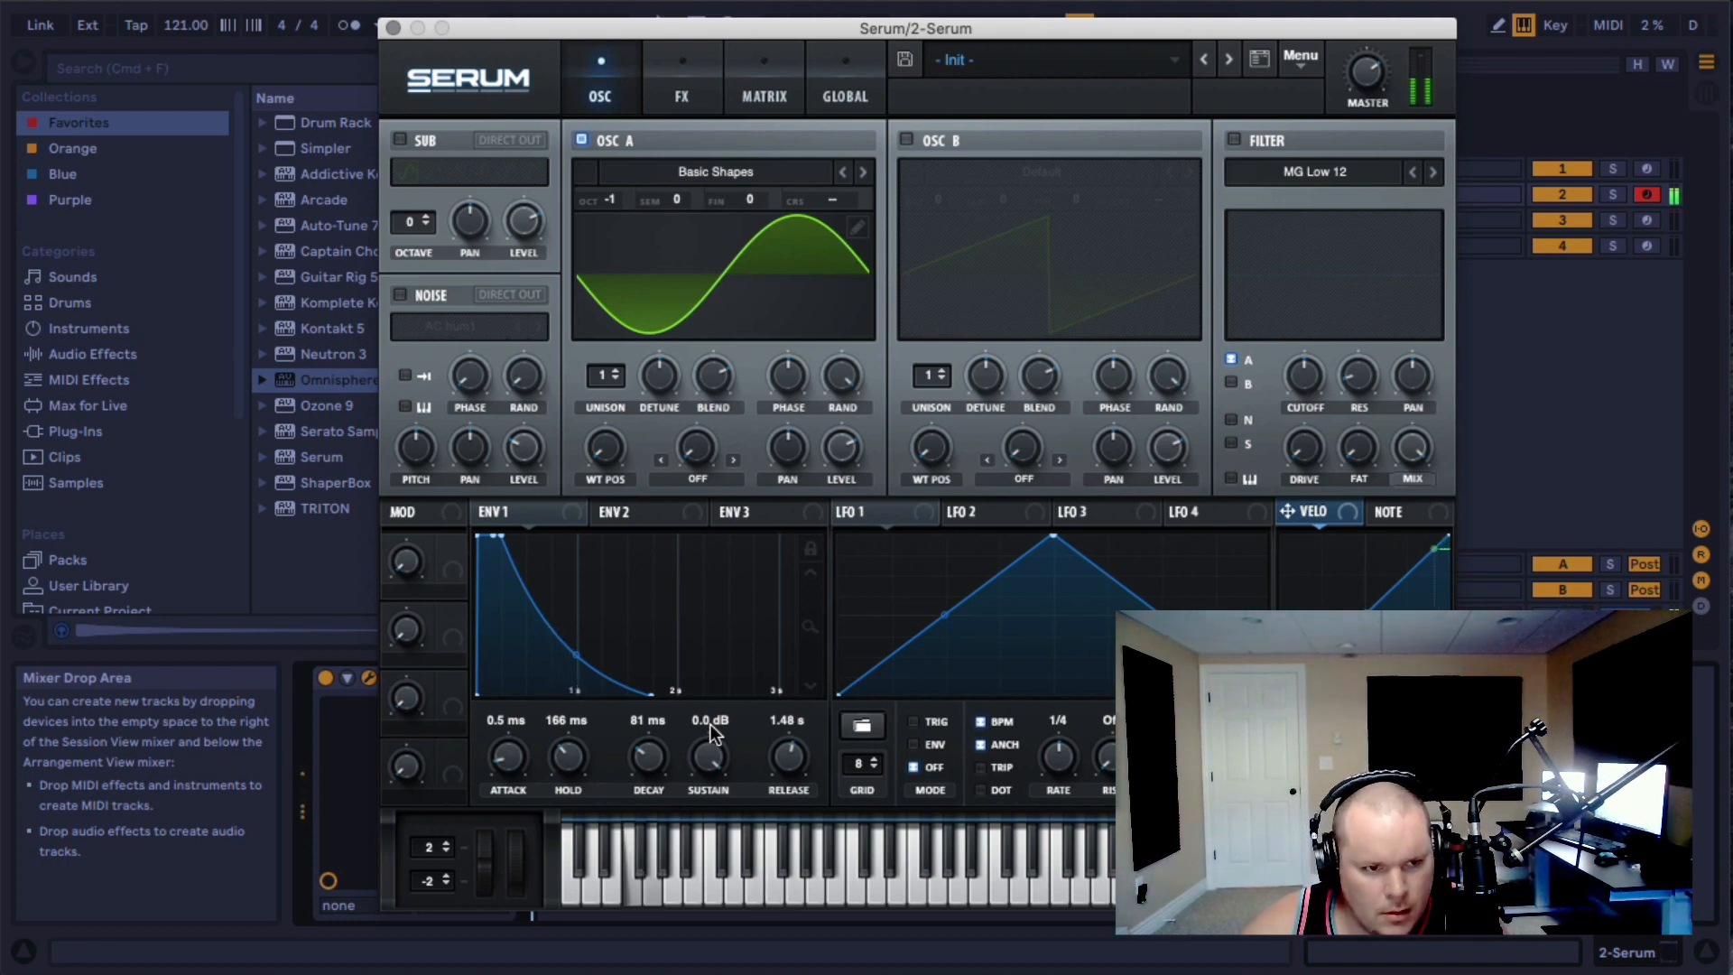
pyautogui.moveTo(781, 758); pyautogui.dragTo(785, 817)
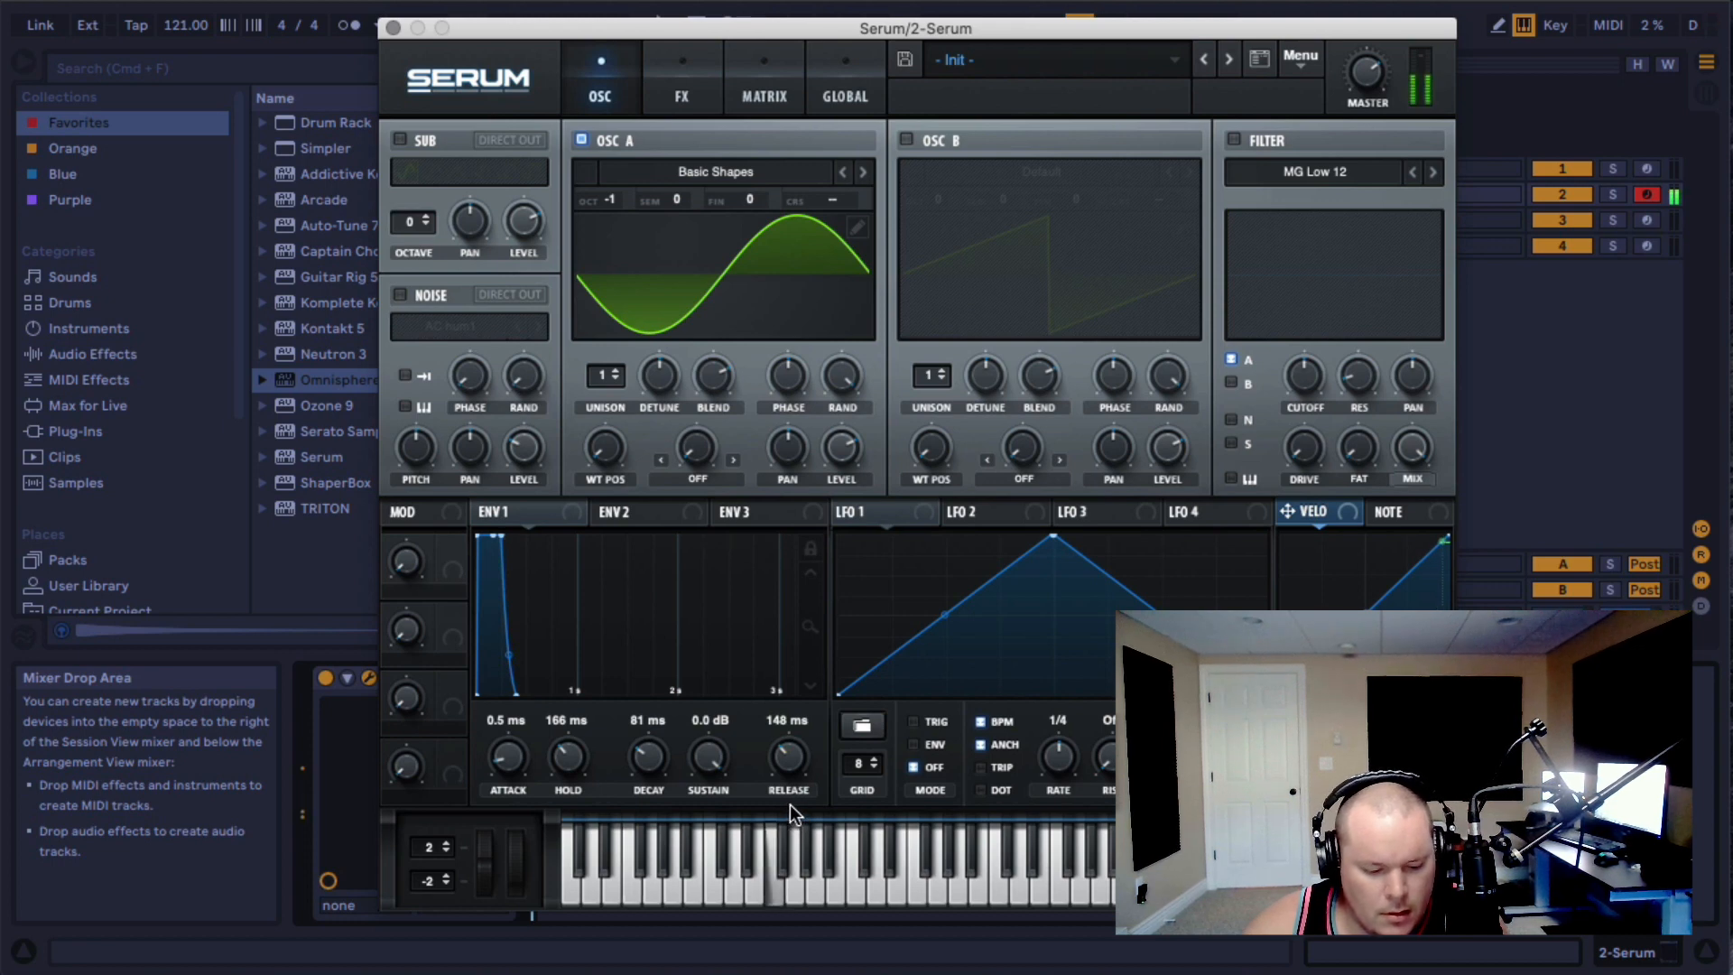
pyautogui.moveTo(781, 784); pyautogui.dragTo(779, 680)
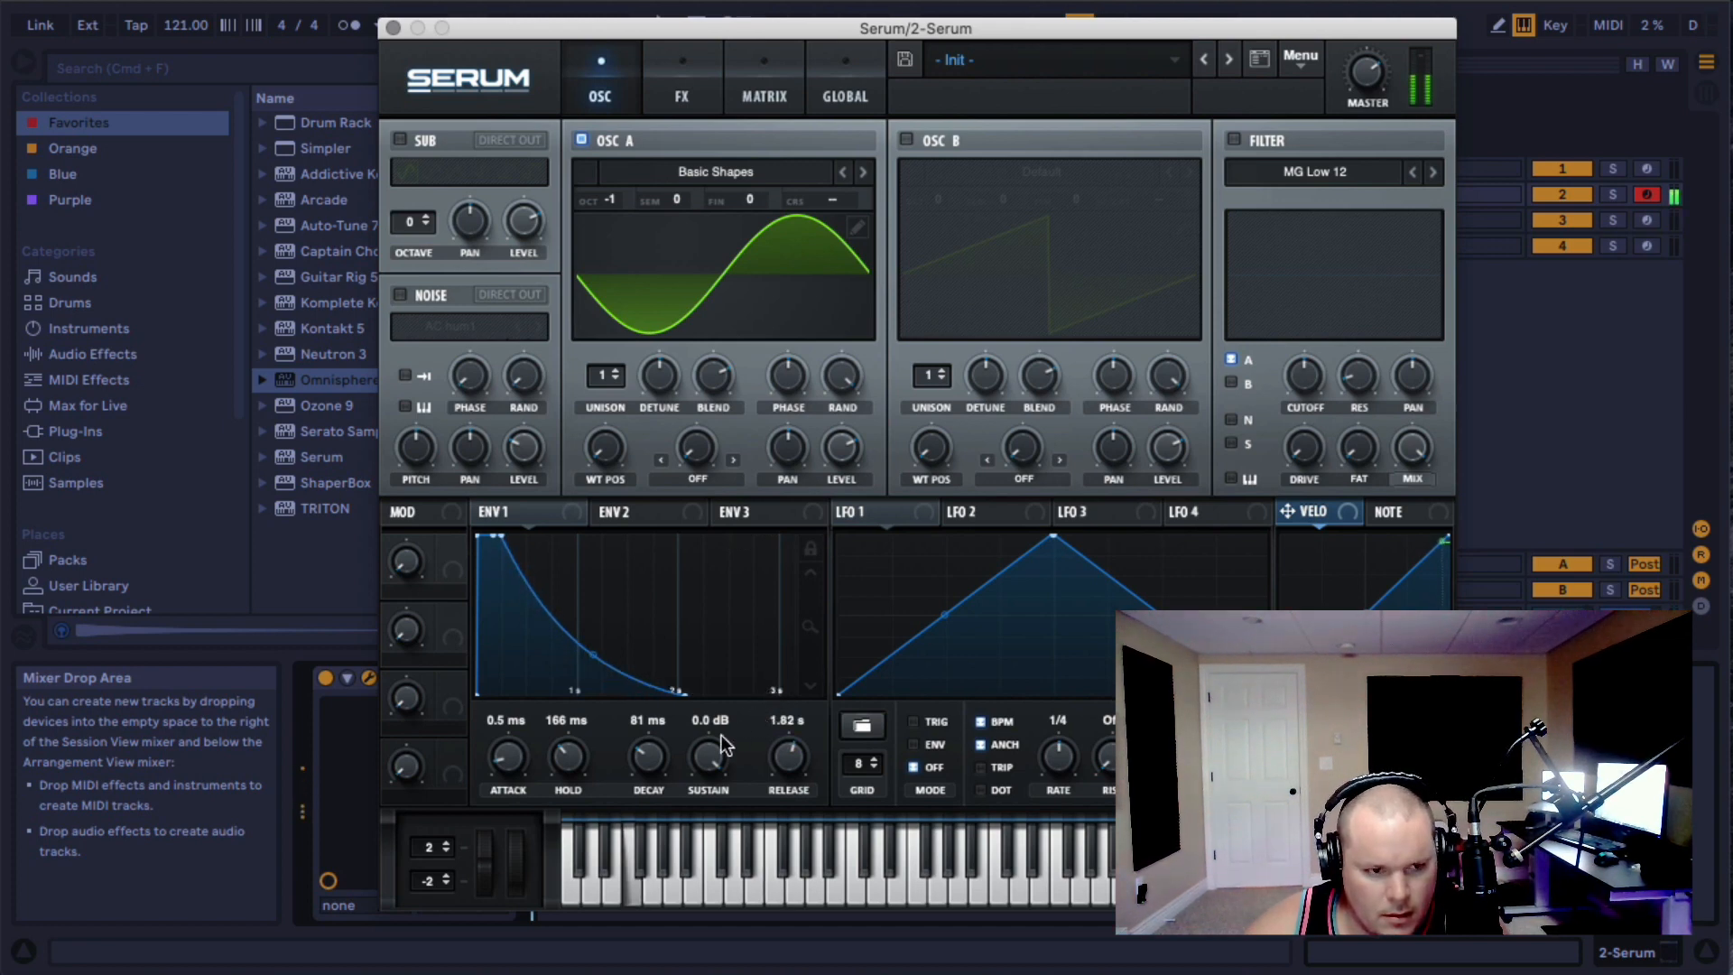
pyautogui.moveTo(495, 760); pyautogui.dragTo(507, 669)
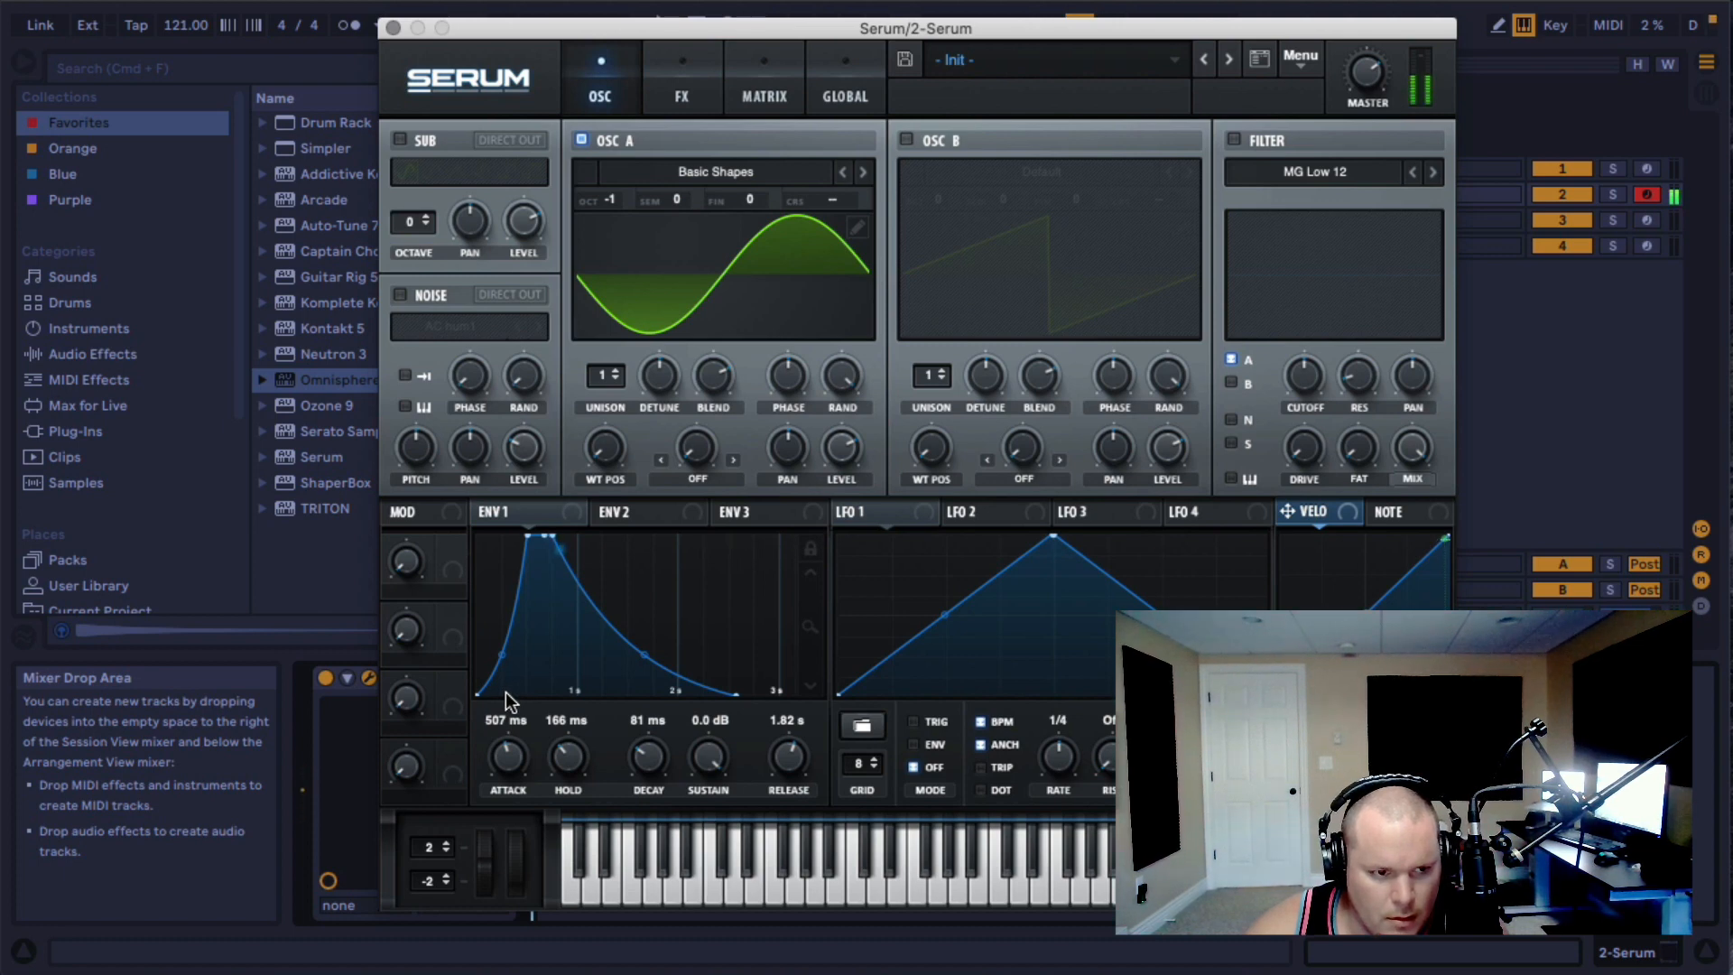
pyautogui.moveTo(507, 759); pyautogui.dragTo(516, 859)
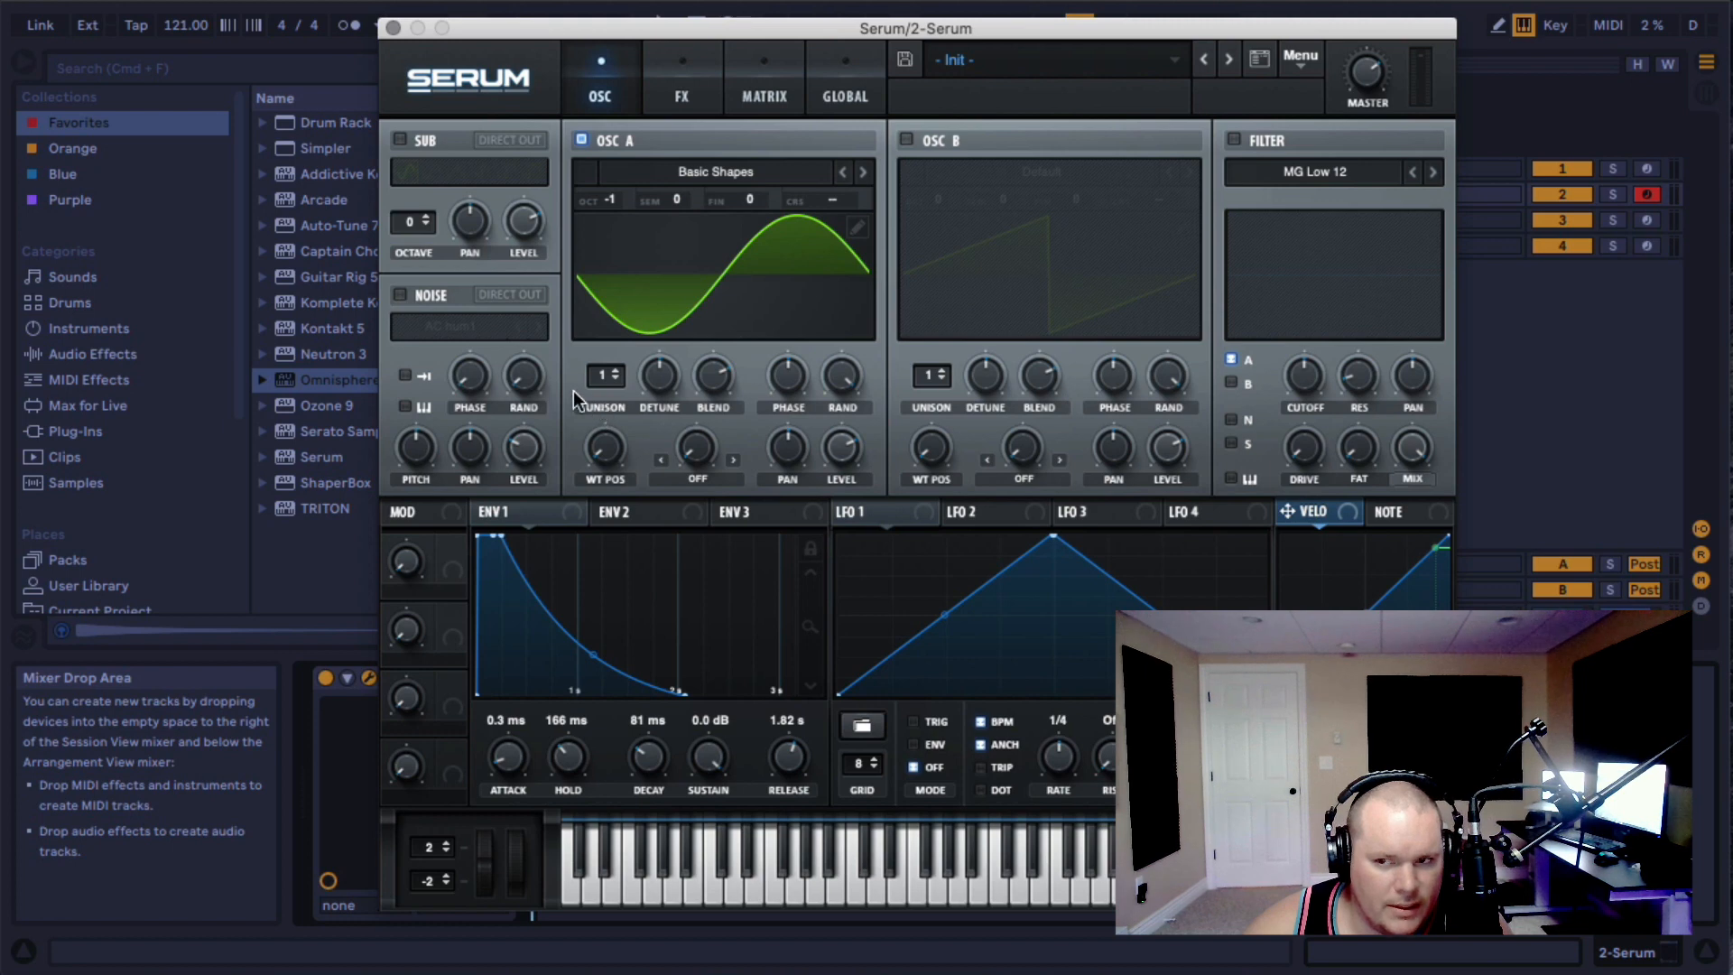
# - Enable the noise oscillator and load the Attacks_Kick sample XF_KikAtk_10
pyautogui.click(403, 299)
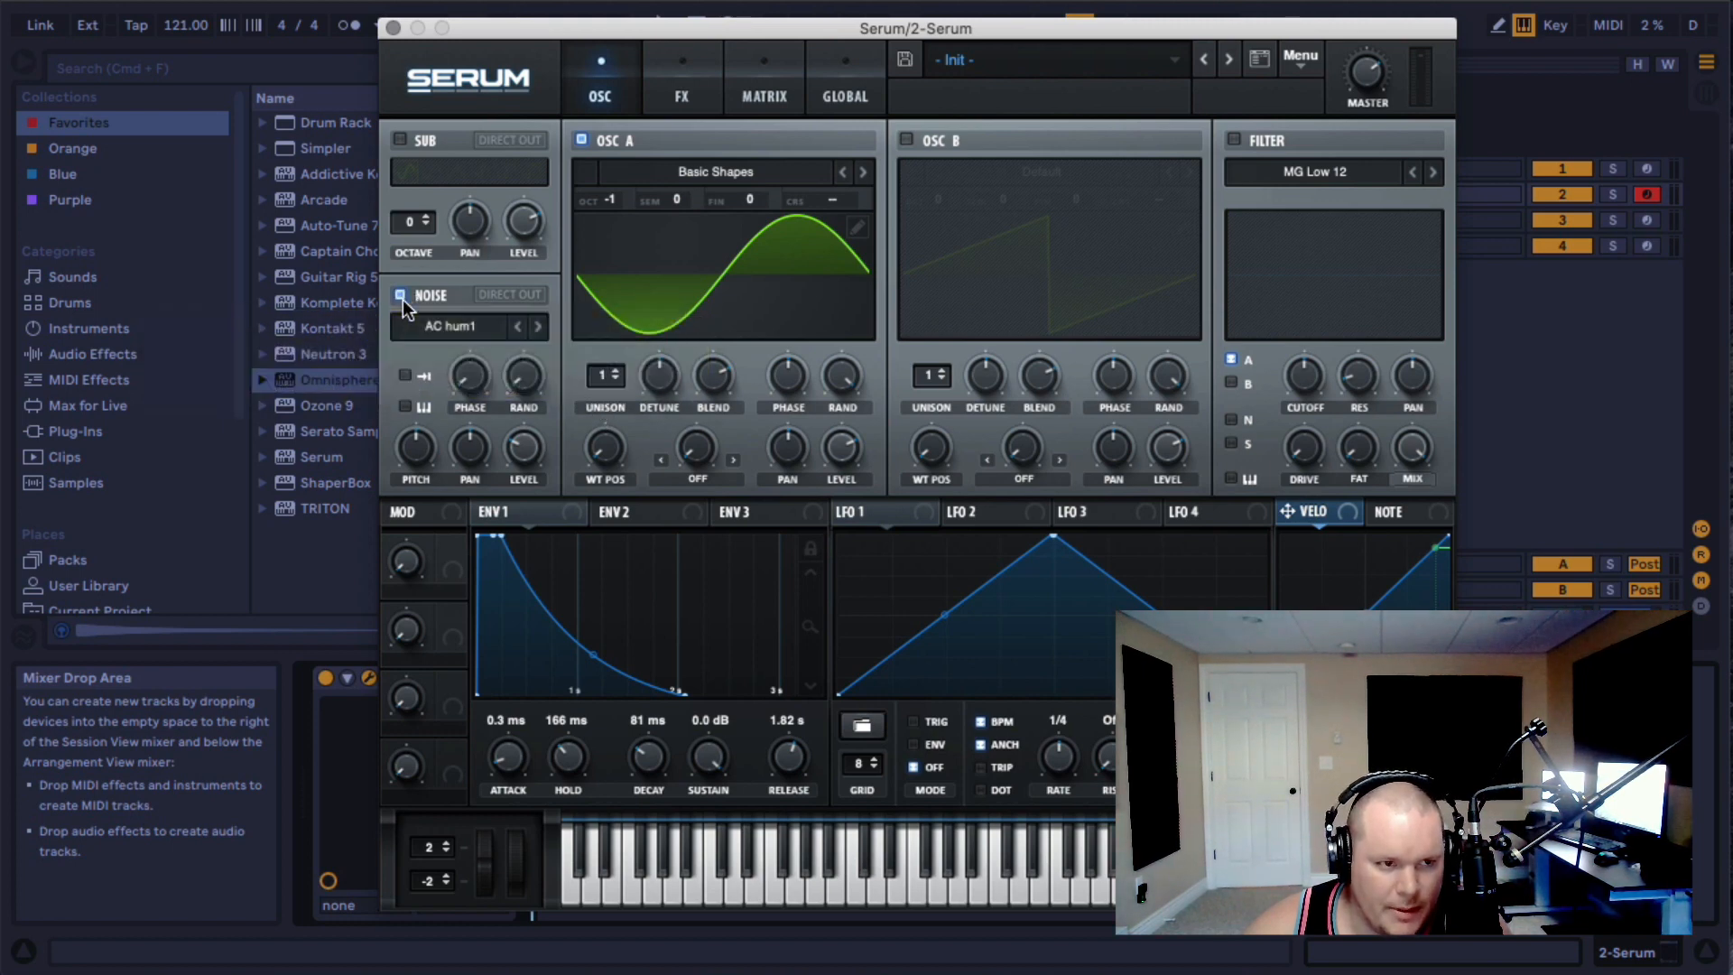
pyautogui.click(443, 330)
pyautogui.moveTo(508, 411)
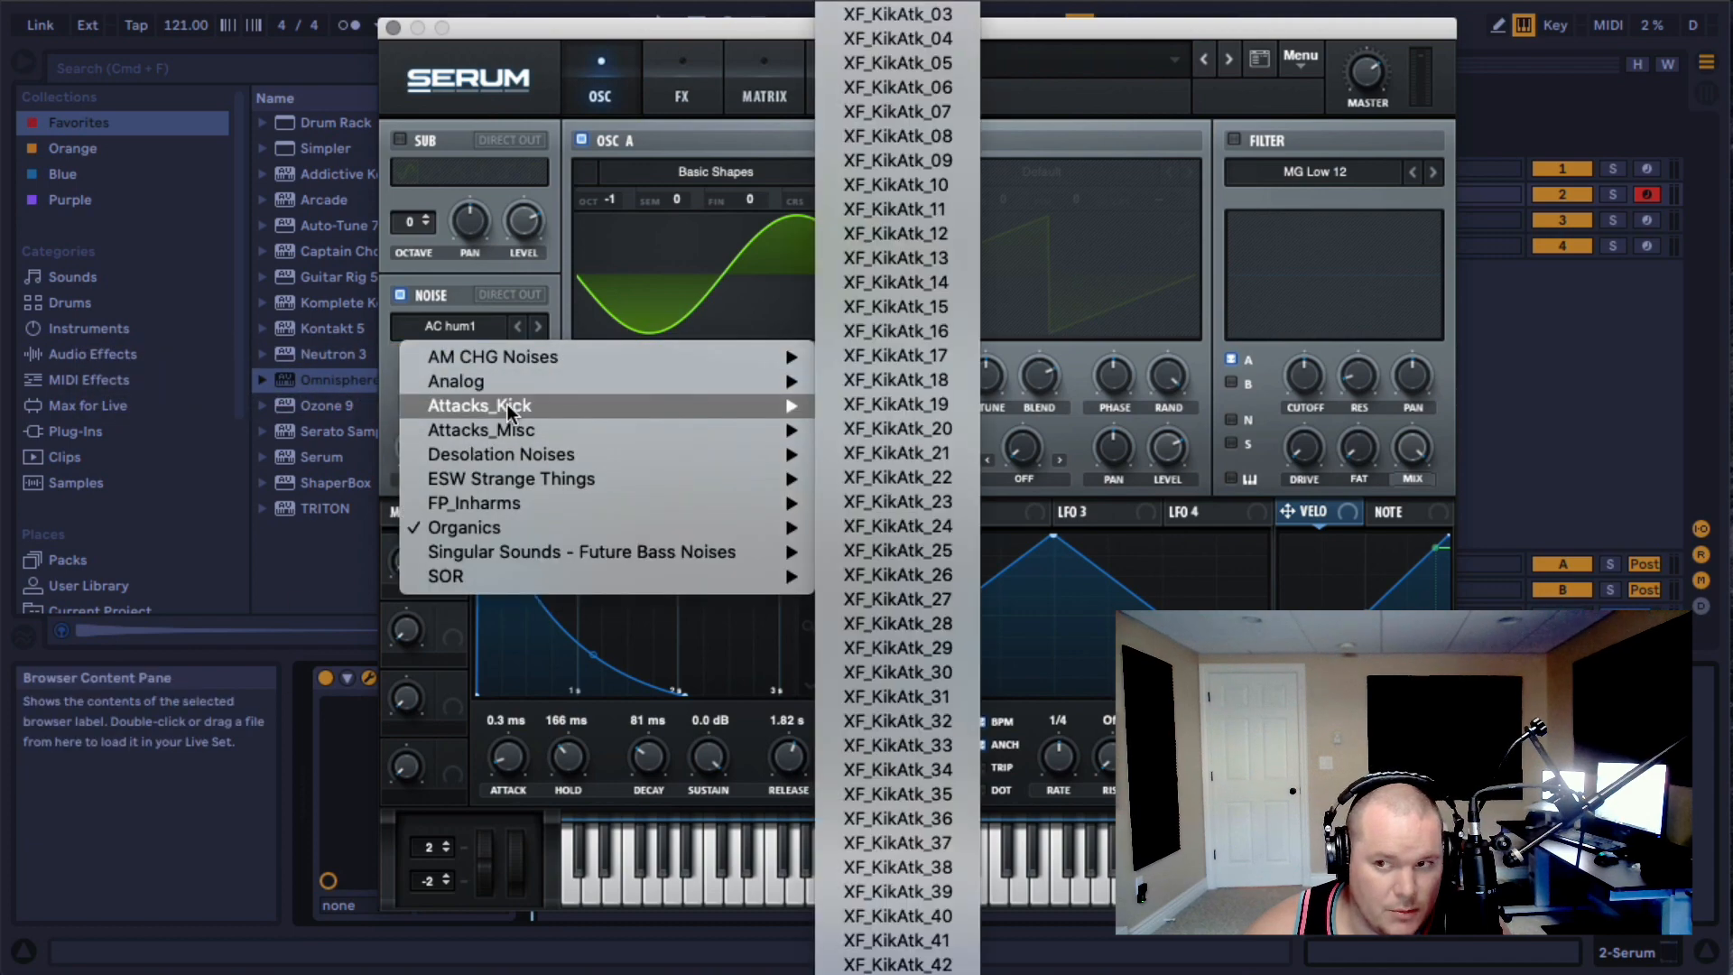
pyautogui.click(895, 185)
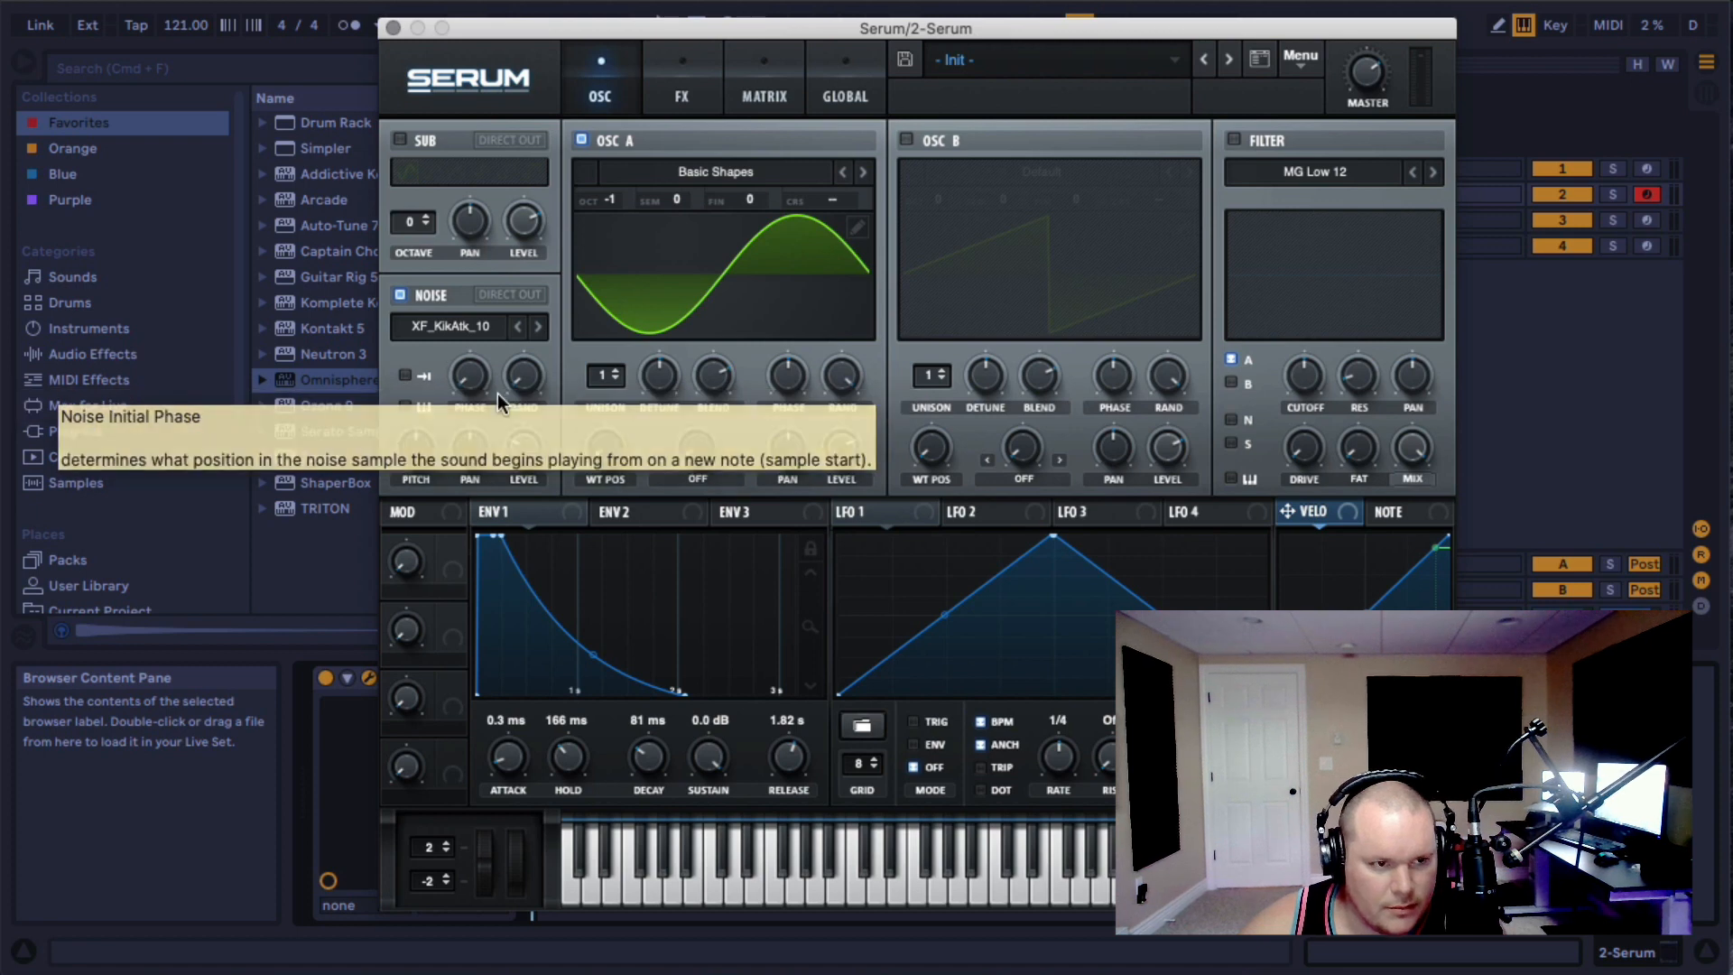
# - Isolate the noise by temporarily switching off Osc A, make it one-shot, and raise its level
pyautogui.click(582, 142)
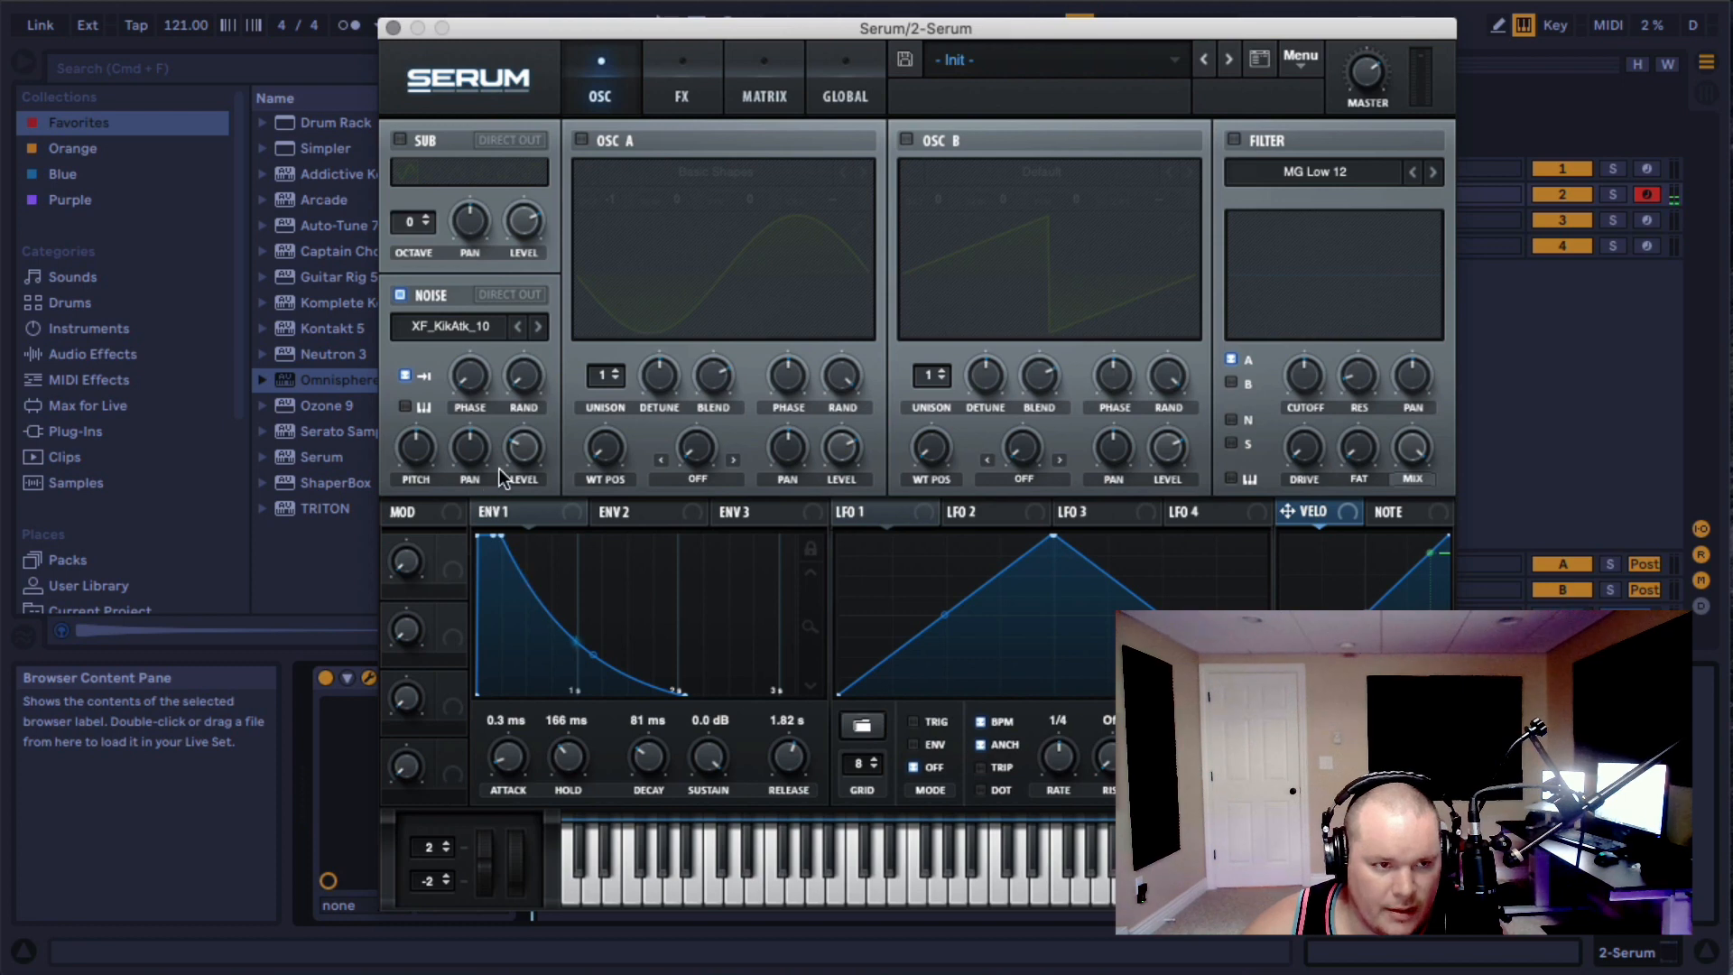
pyautogui.moveTo(528, 459); pyautogui.dragTo(526, 388)
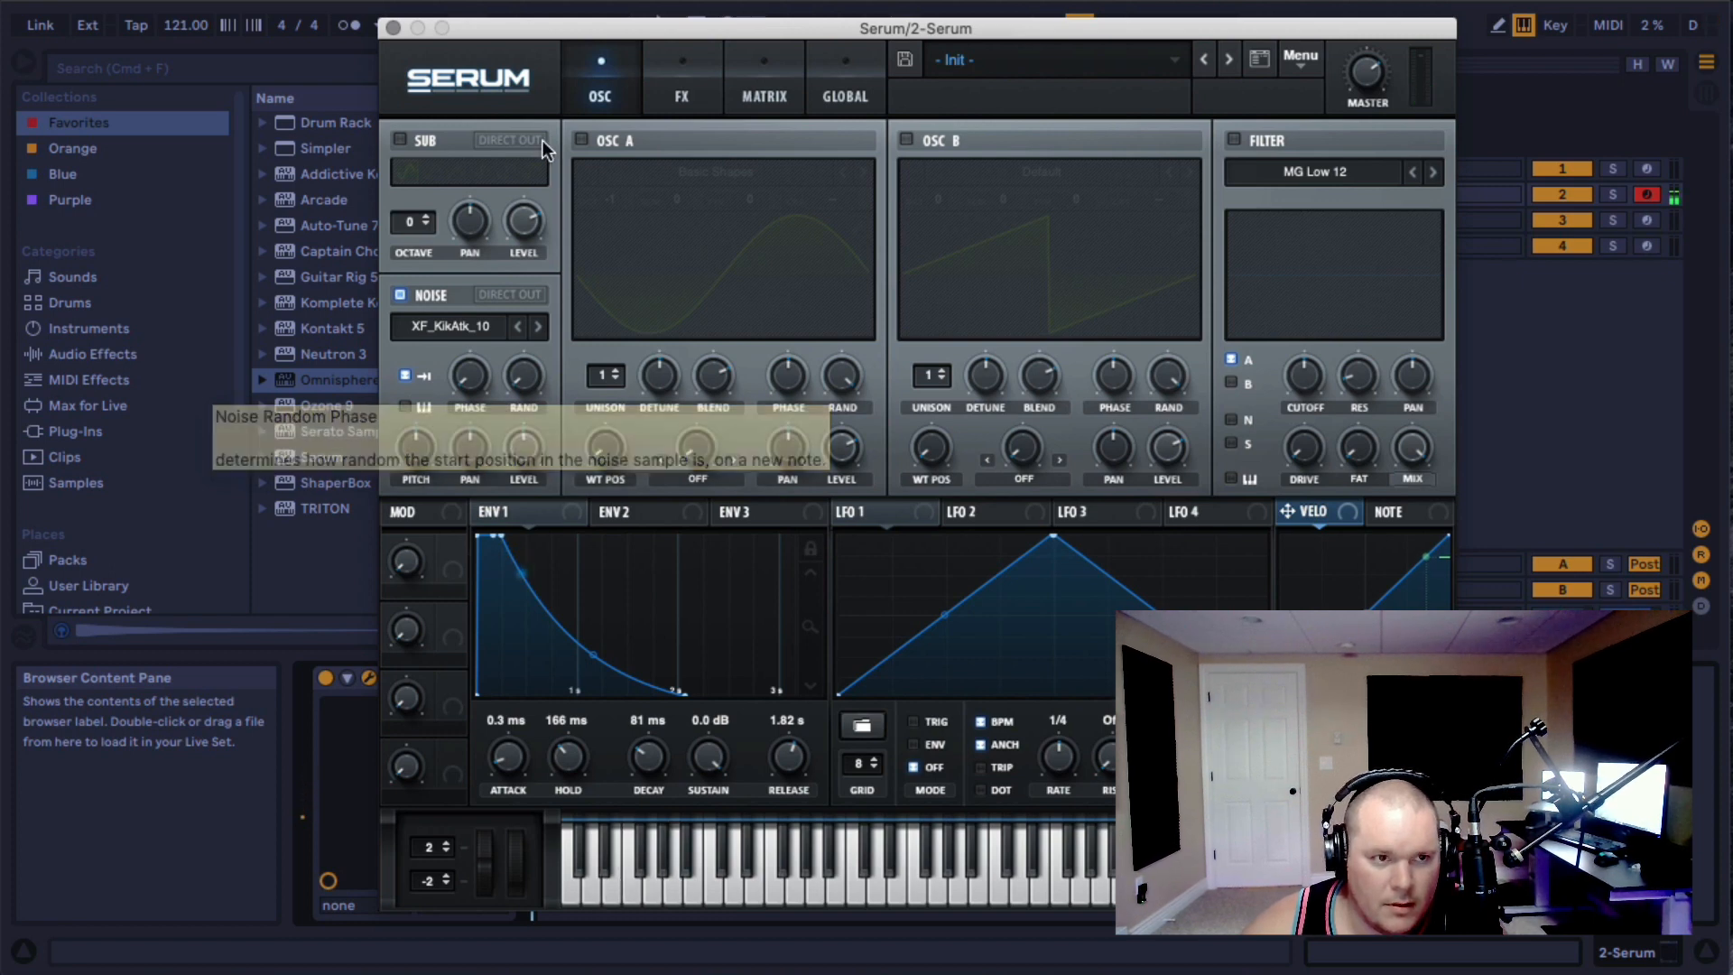
pyautogui.click(581, 140)
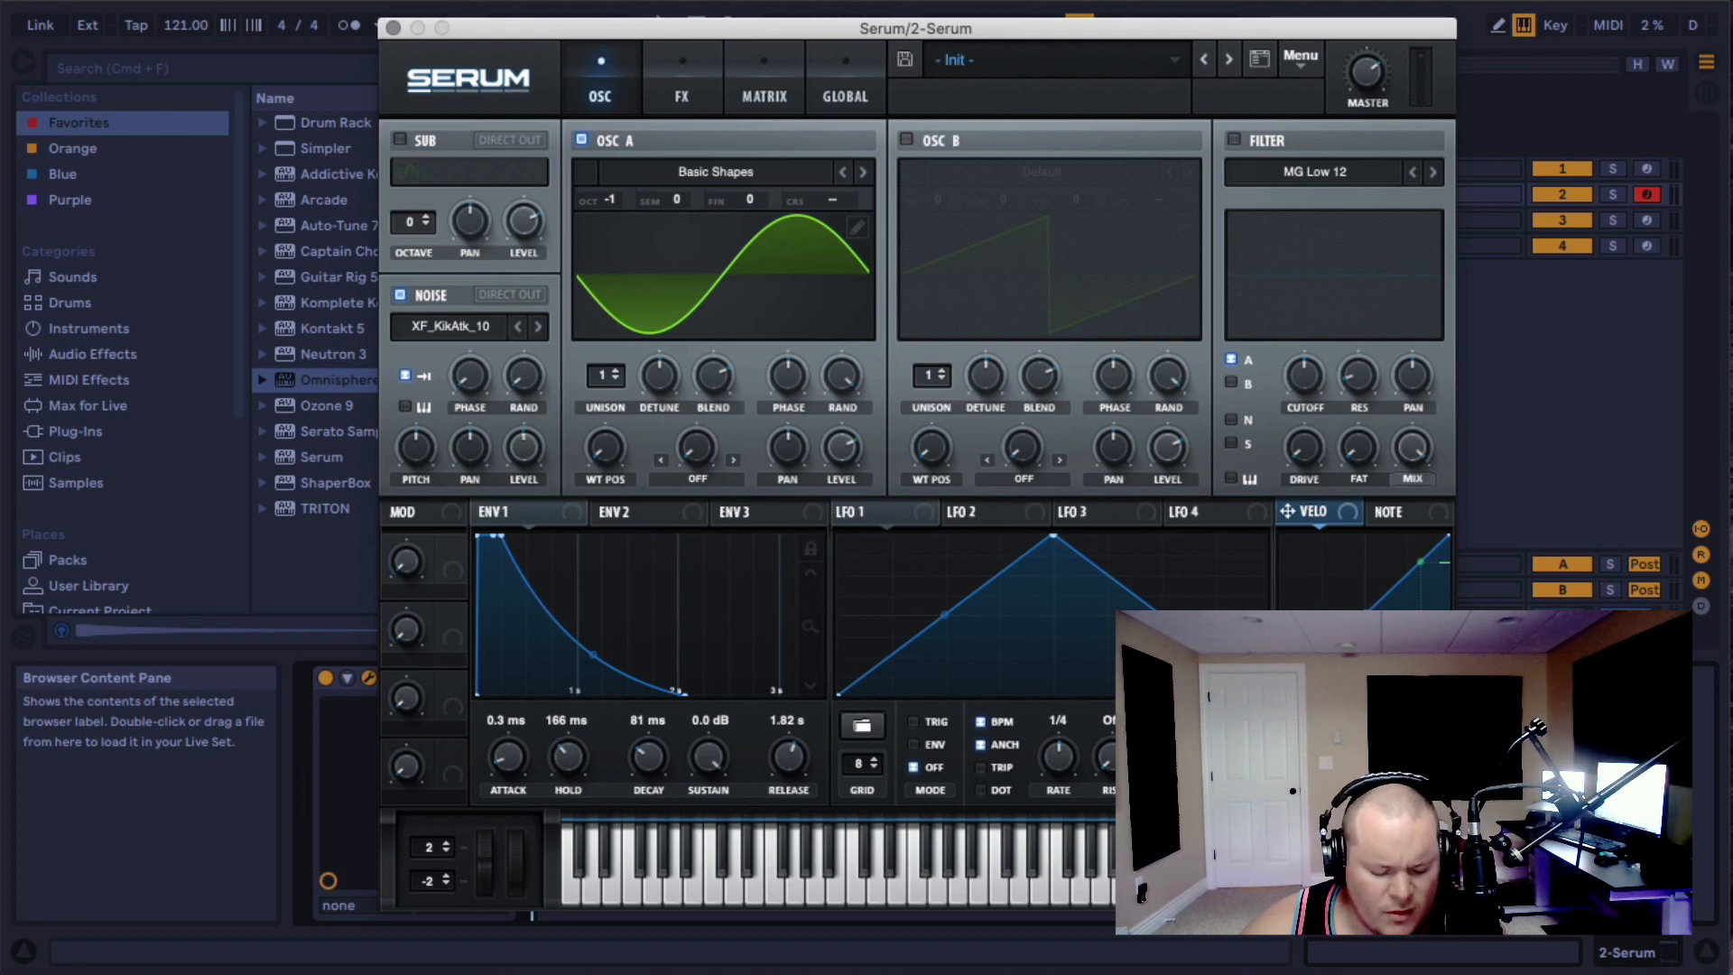
# - Play a run of notes up and down to audition Osc A combined with the kick-attack noise
pyautogui.press('a')
pyautogui.press('s')
pyautogui.press('d')
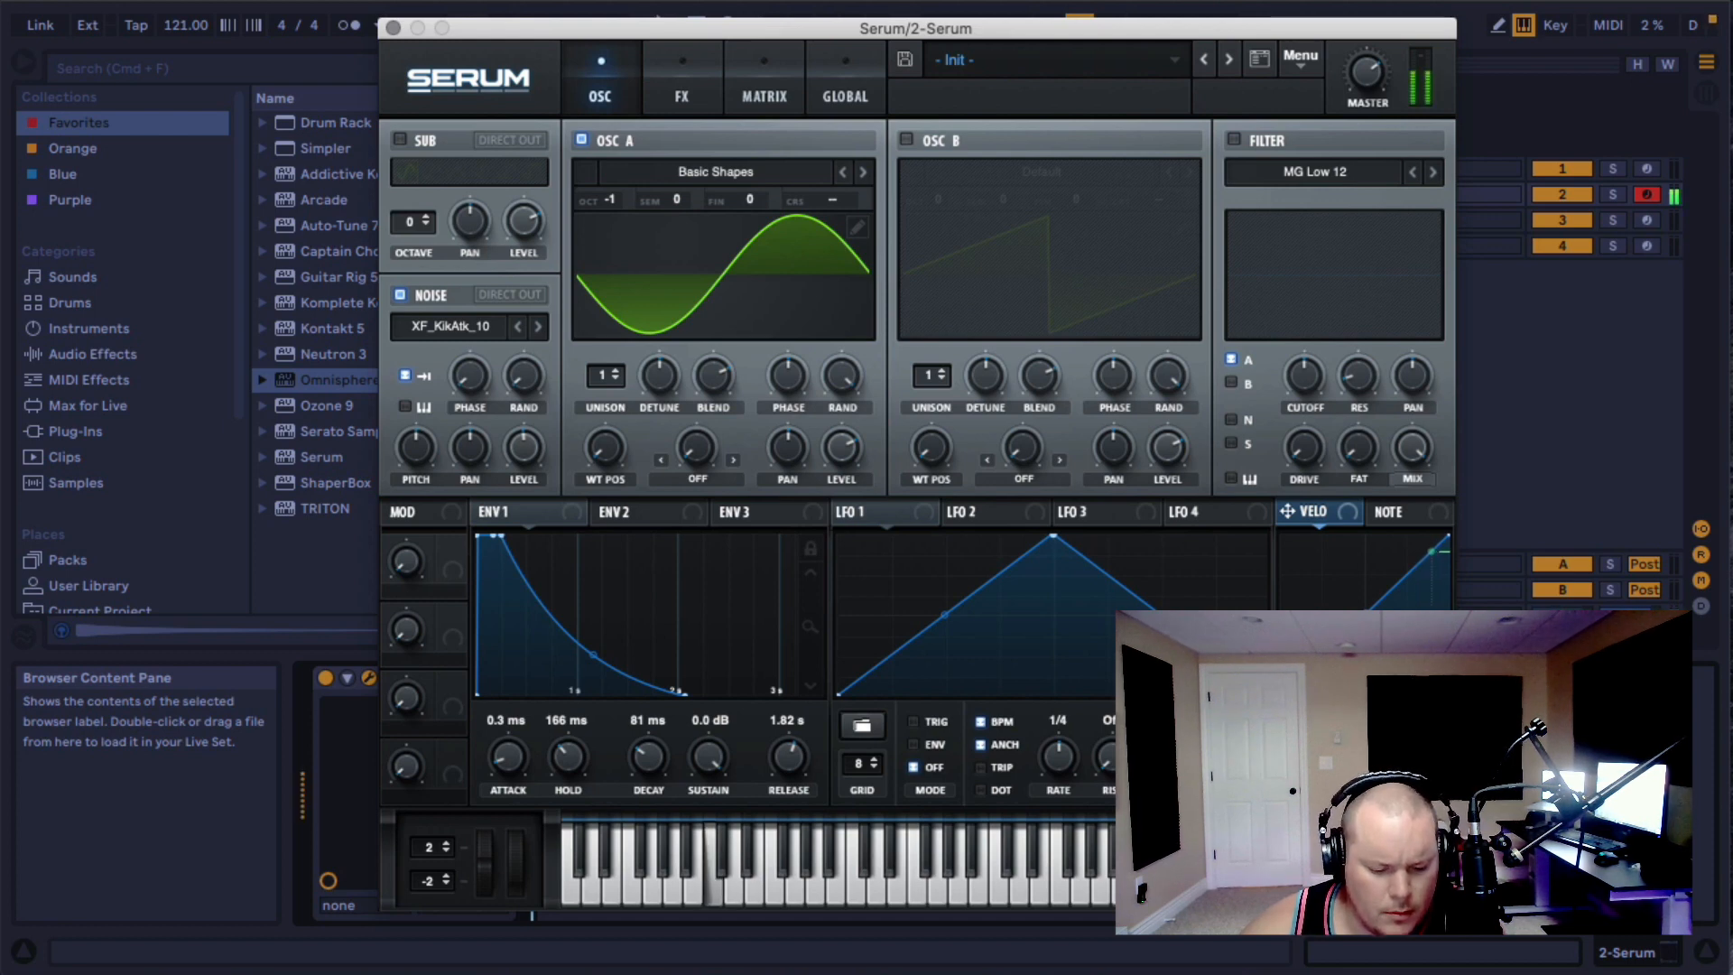
pyautogui.press('g')
pyautogui.press('f')
pyautogui.press('d')
pyautogui.press('s')
pyautogui.press('a')
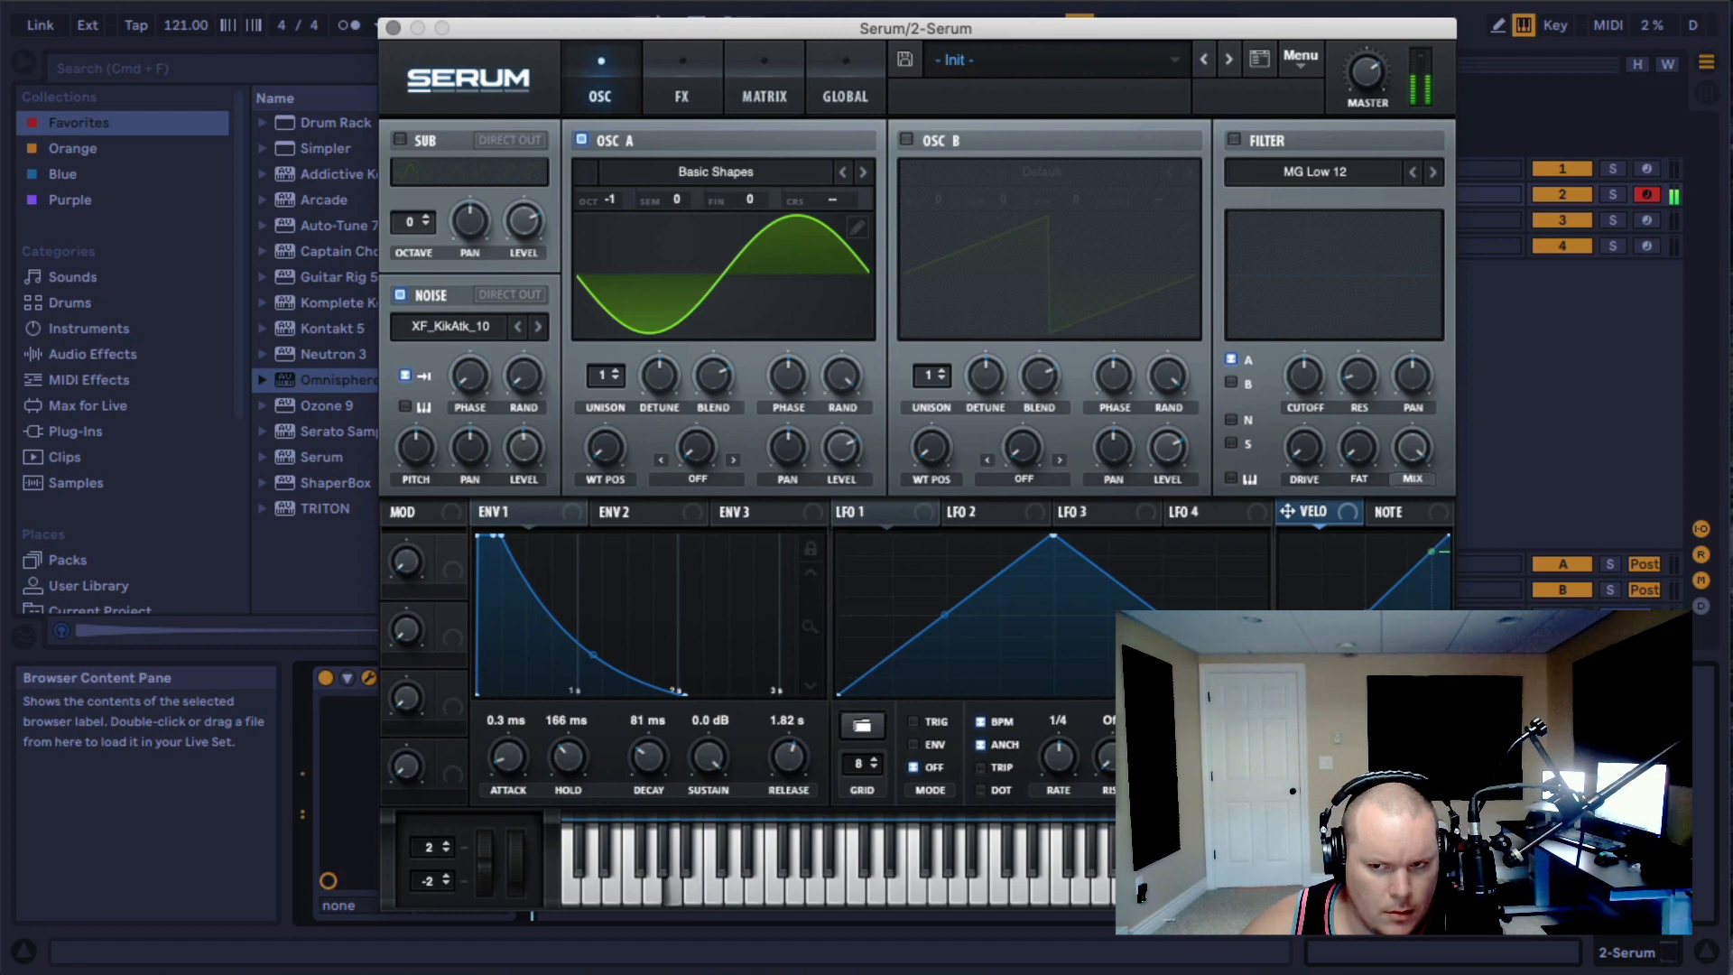
pyautogui.press('s')
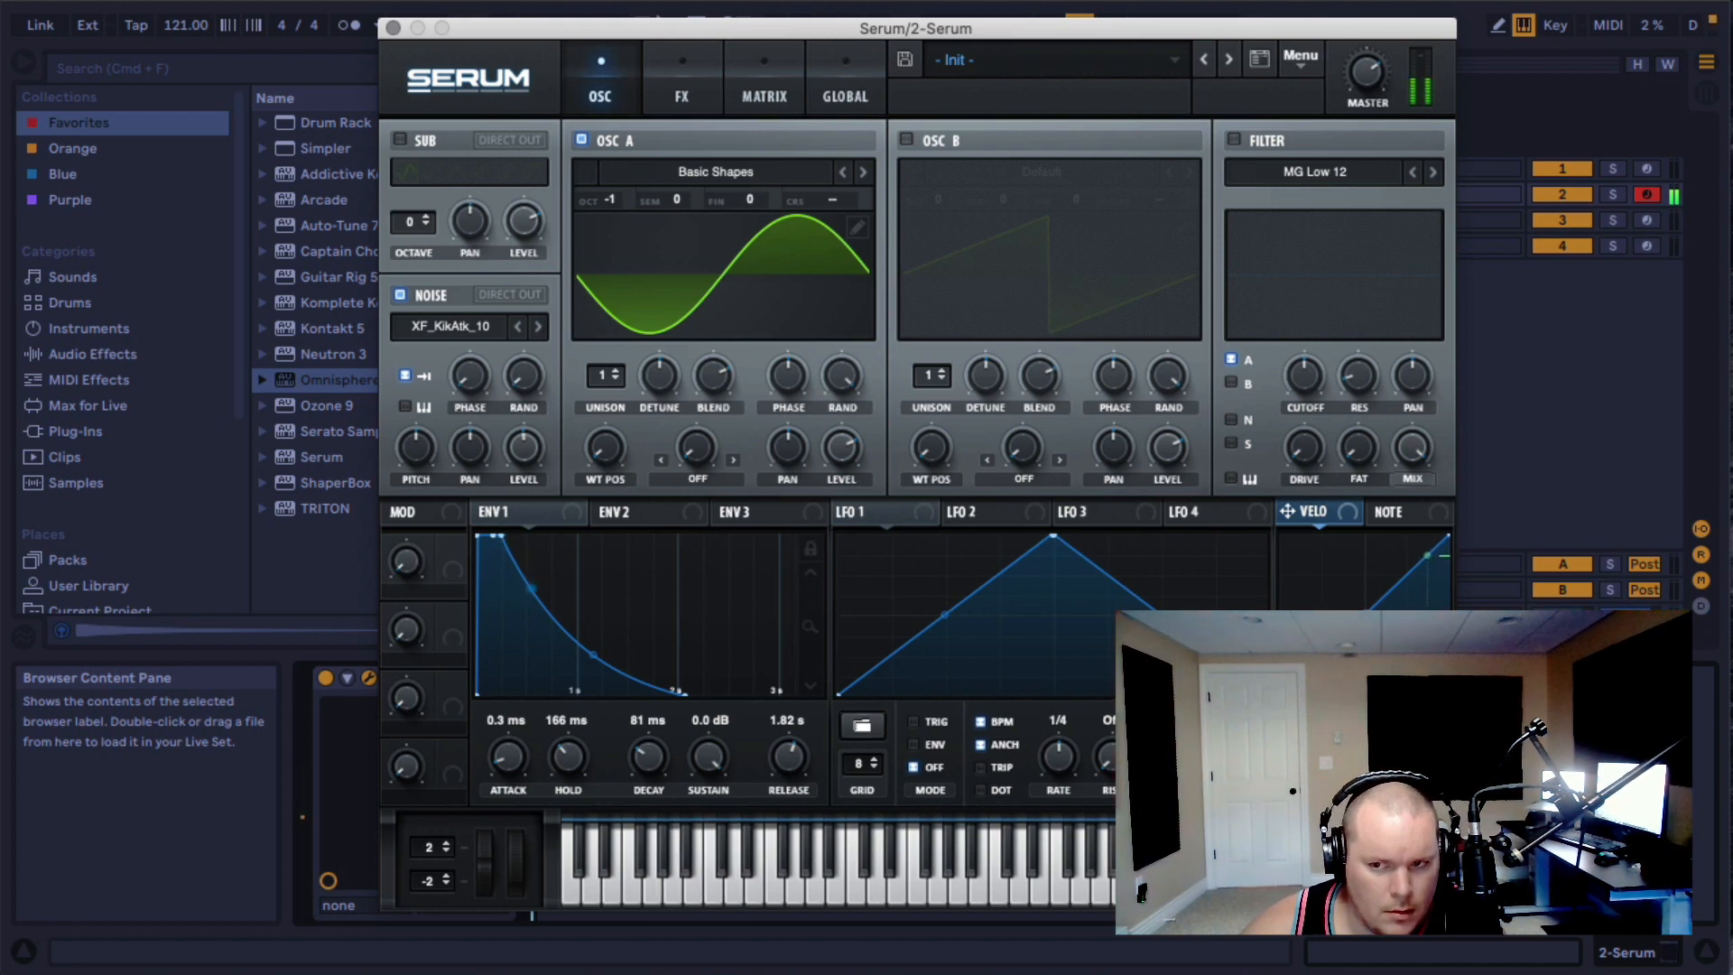
pyautogui.press('d')
pyautogui.press('a')
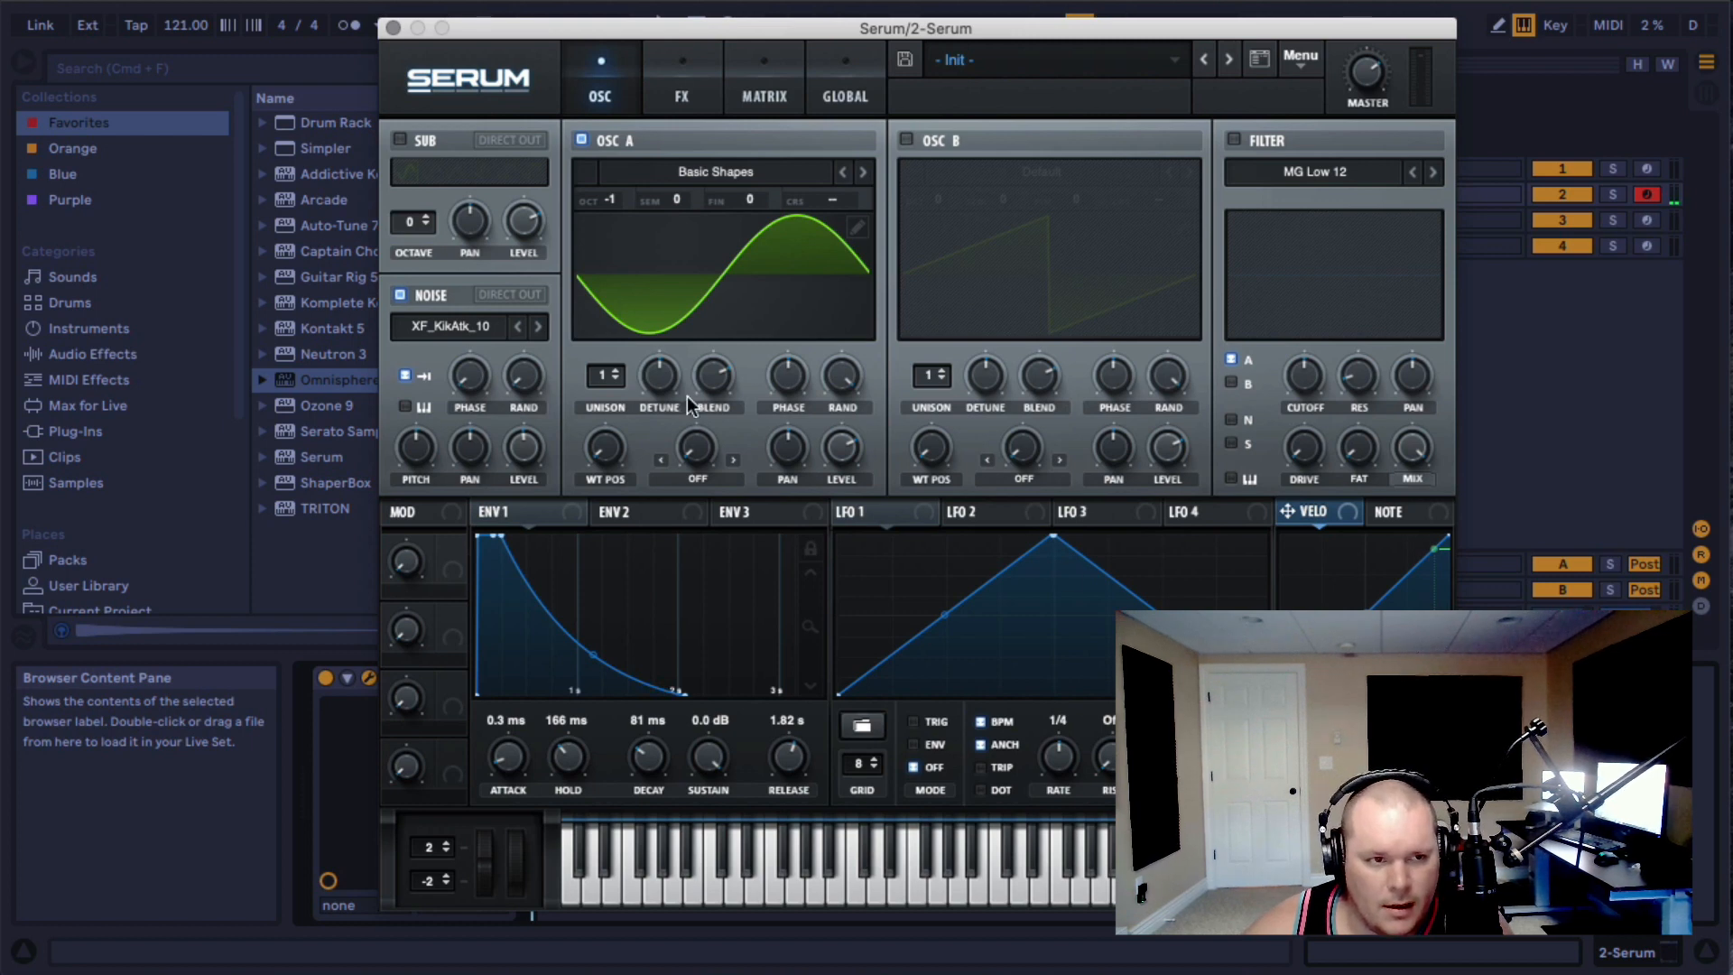
# - Enable the MG Low 12 filter on Osc A and raise its cutoff, resonance and drive
pyautogui.click(1233, 143)
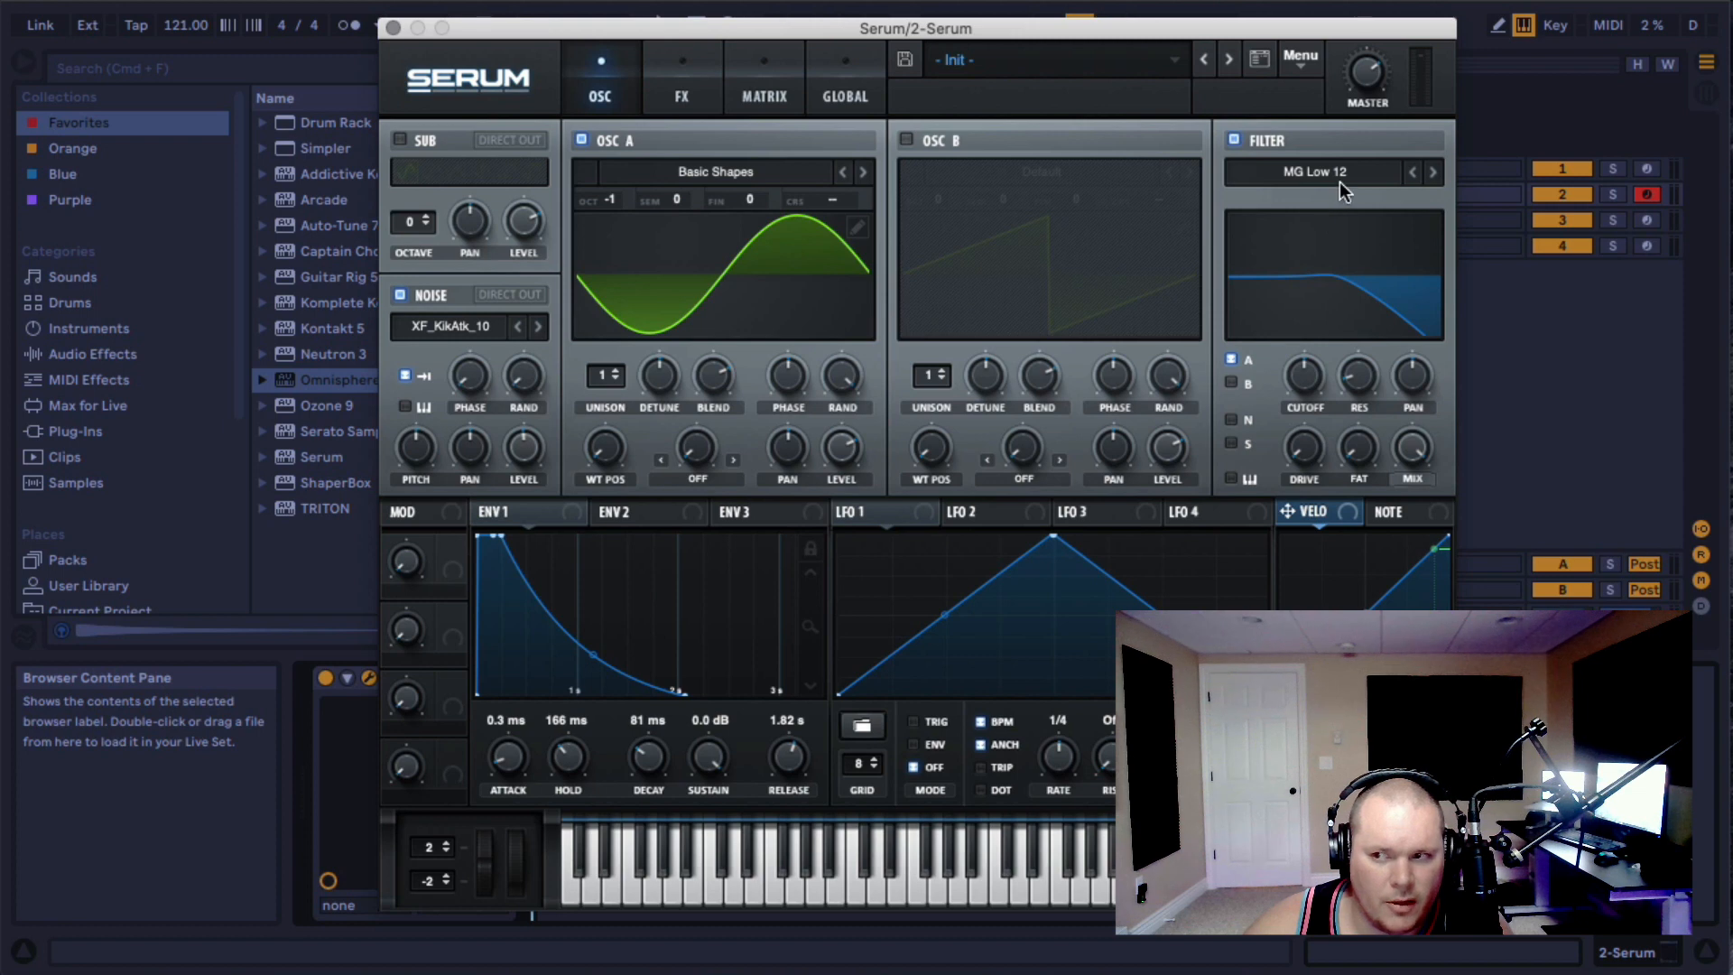
pyautogui.moveTo(1307, 375); pyautogui.dragTo(1303, 238)
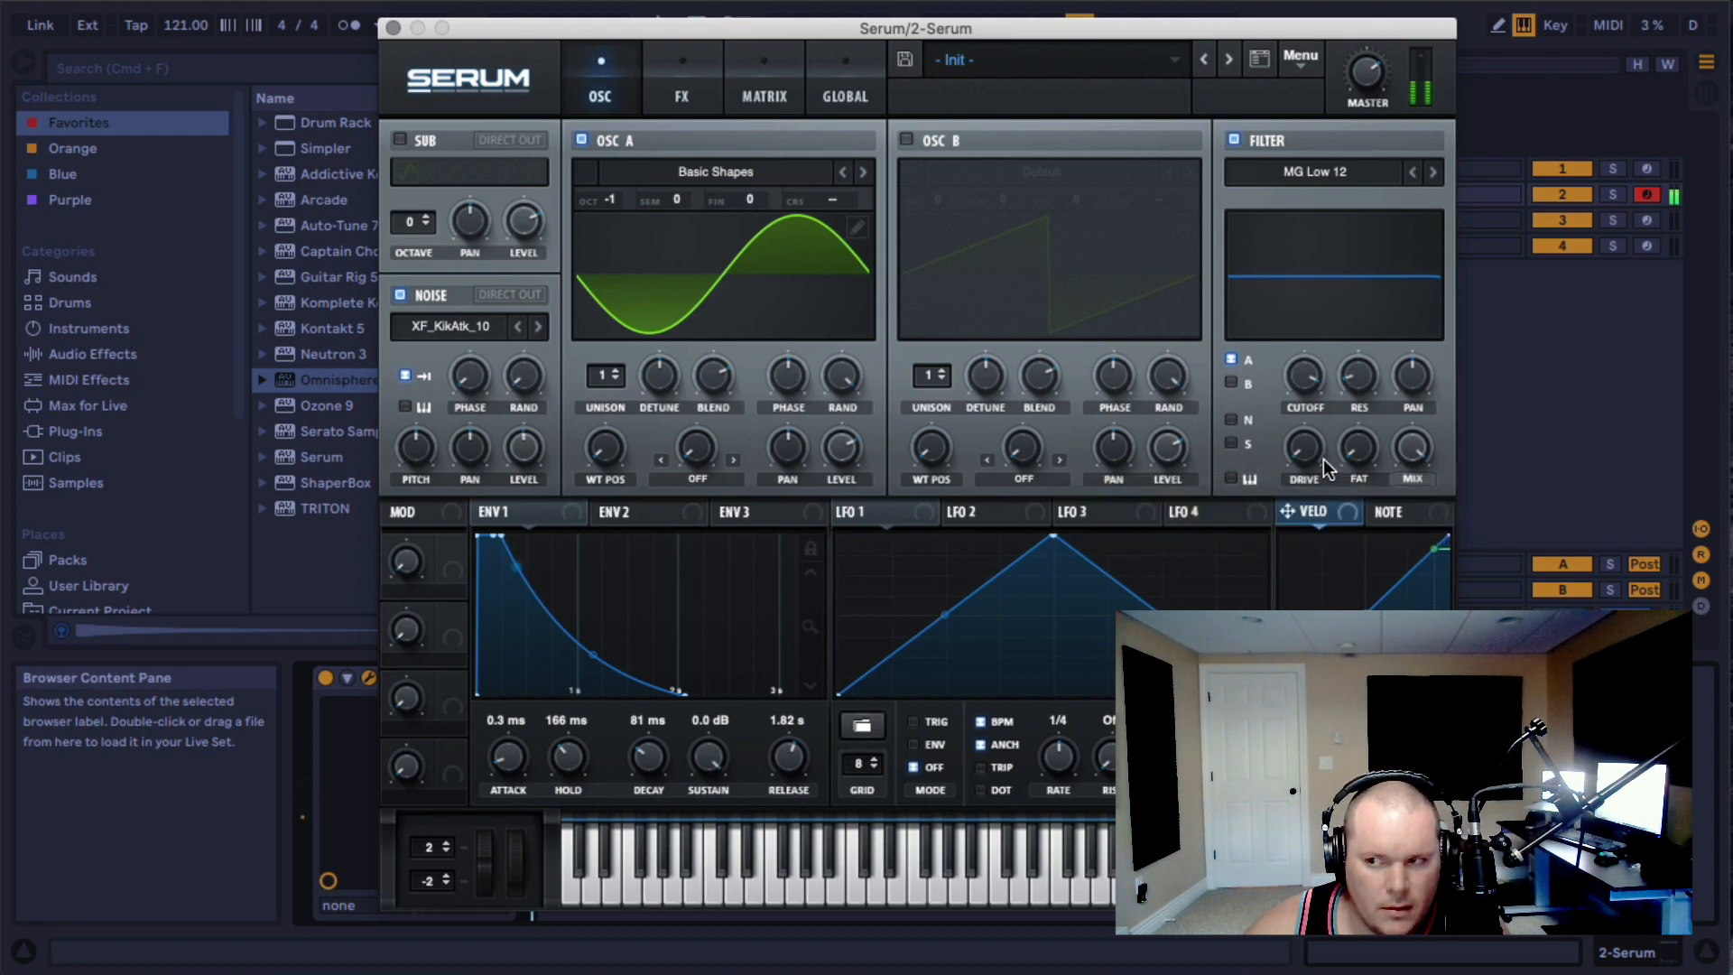
pyautogui.moveTo(1358, 376); pyautogui.dragTo(1356, 256)
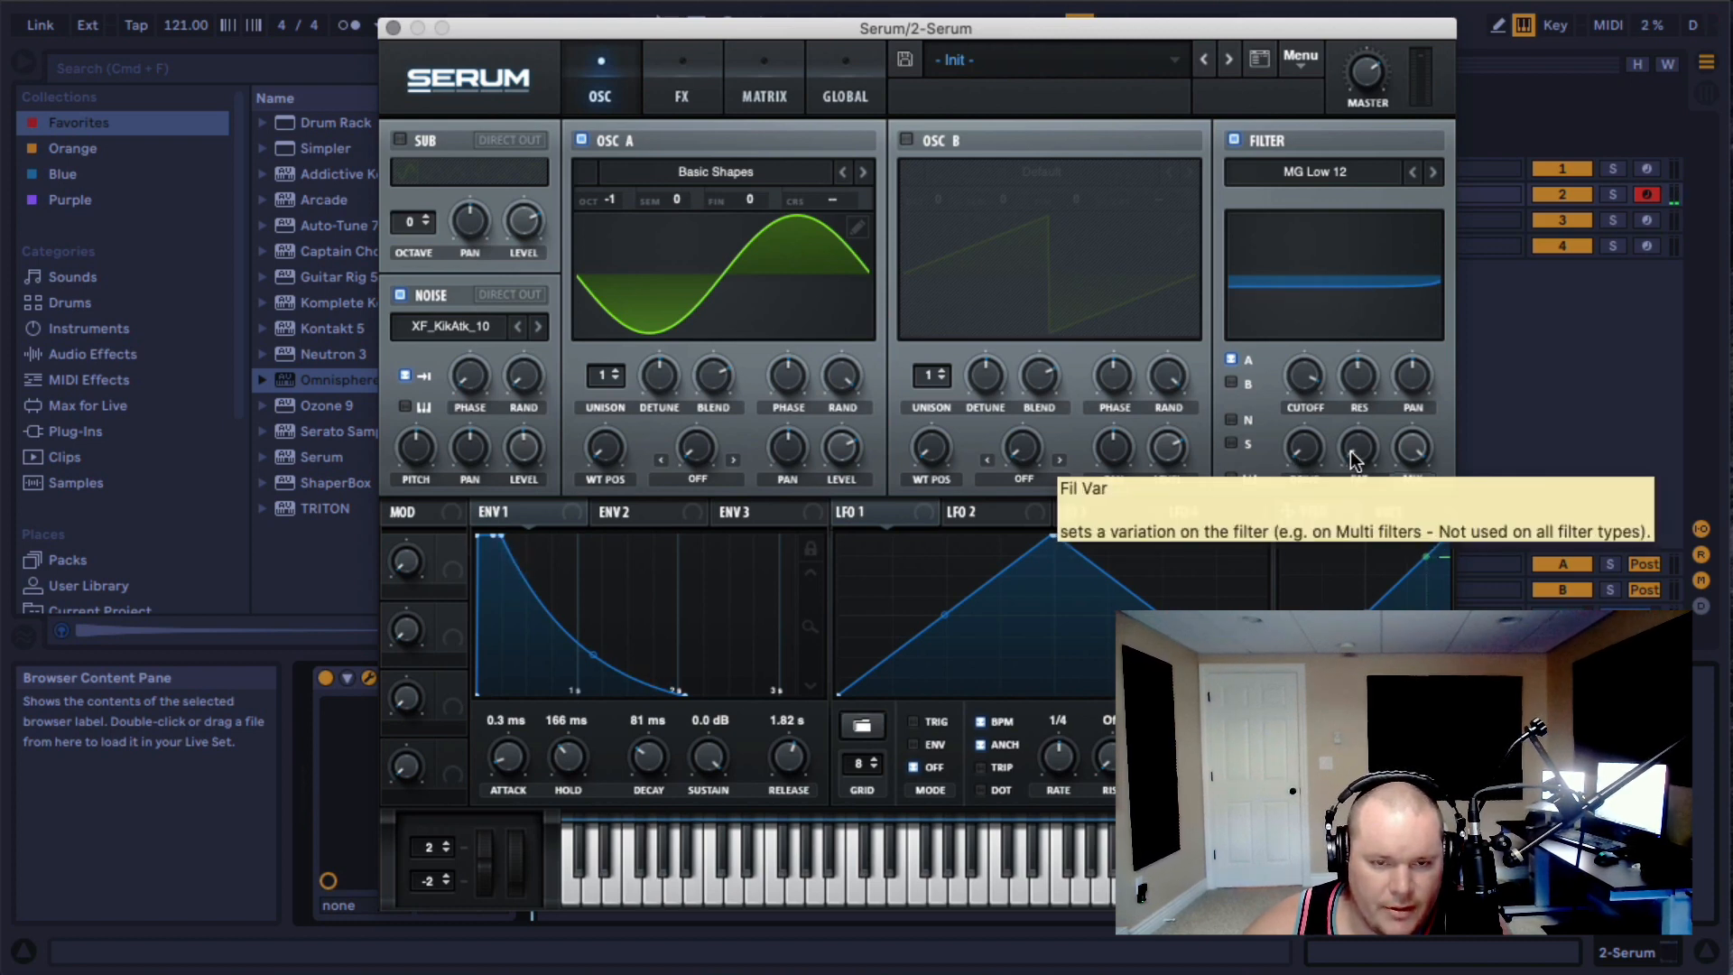
pyautogui.moveTo(1317, 455); pyautogui.dragTo(1303, 381)
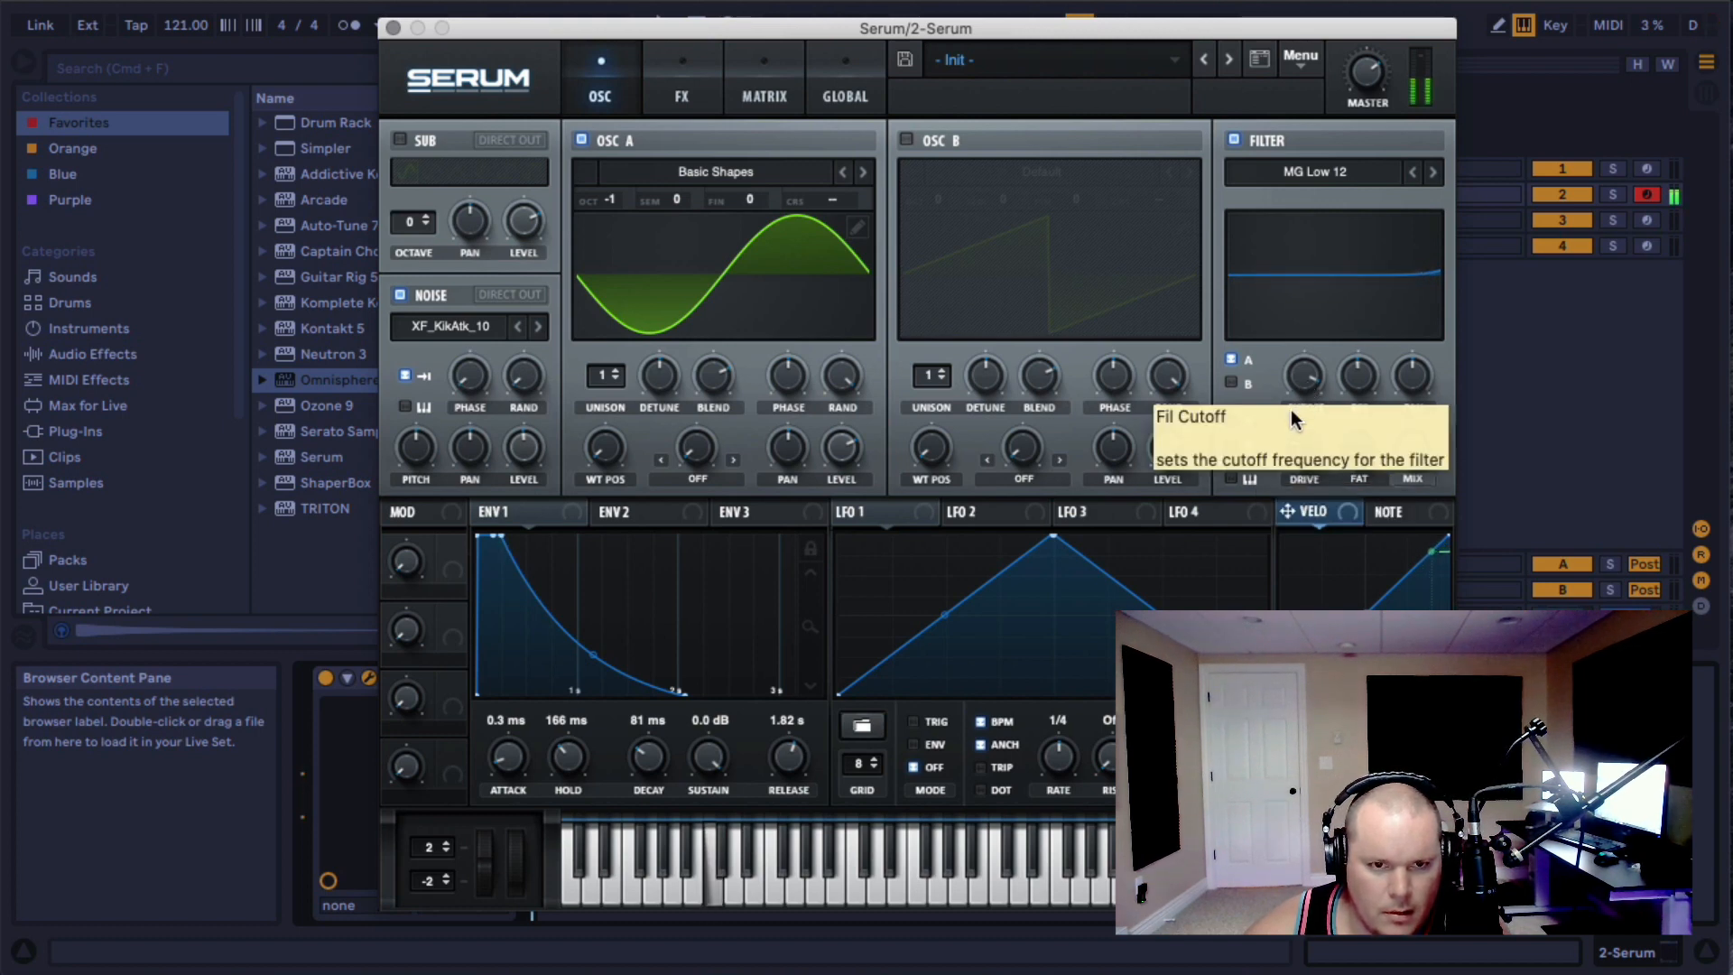
pyautogui.moveTo(1305, 444); pyautogui.dragTo(1350, 301)
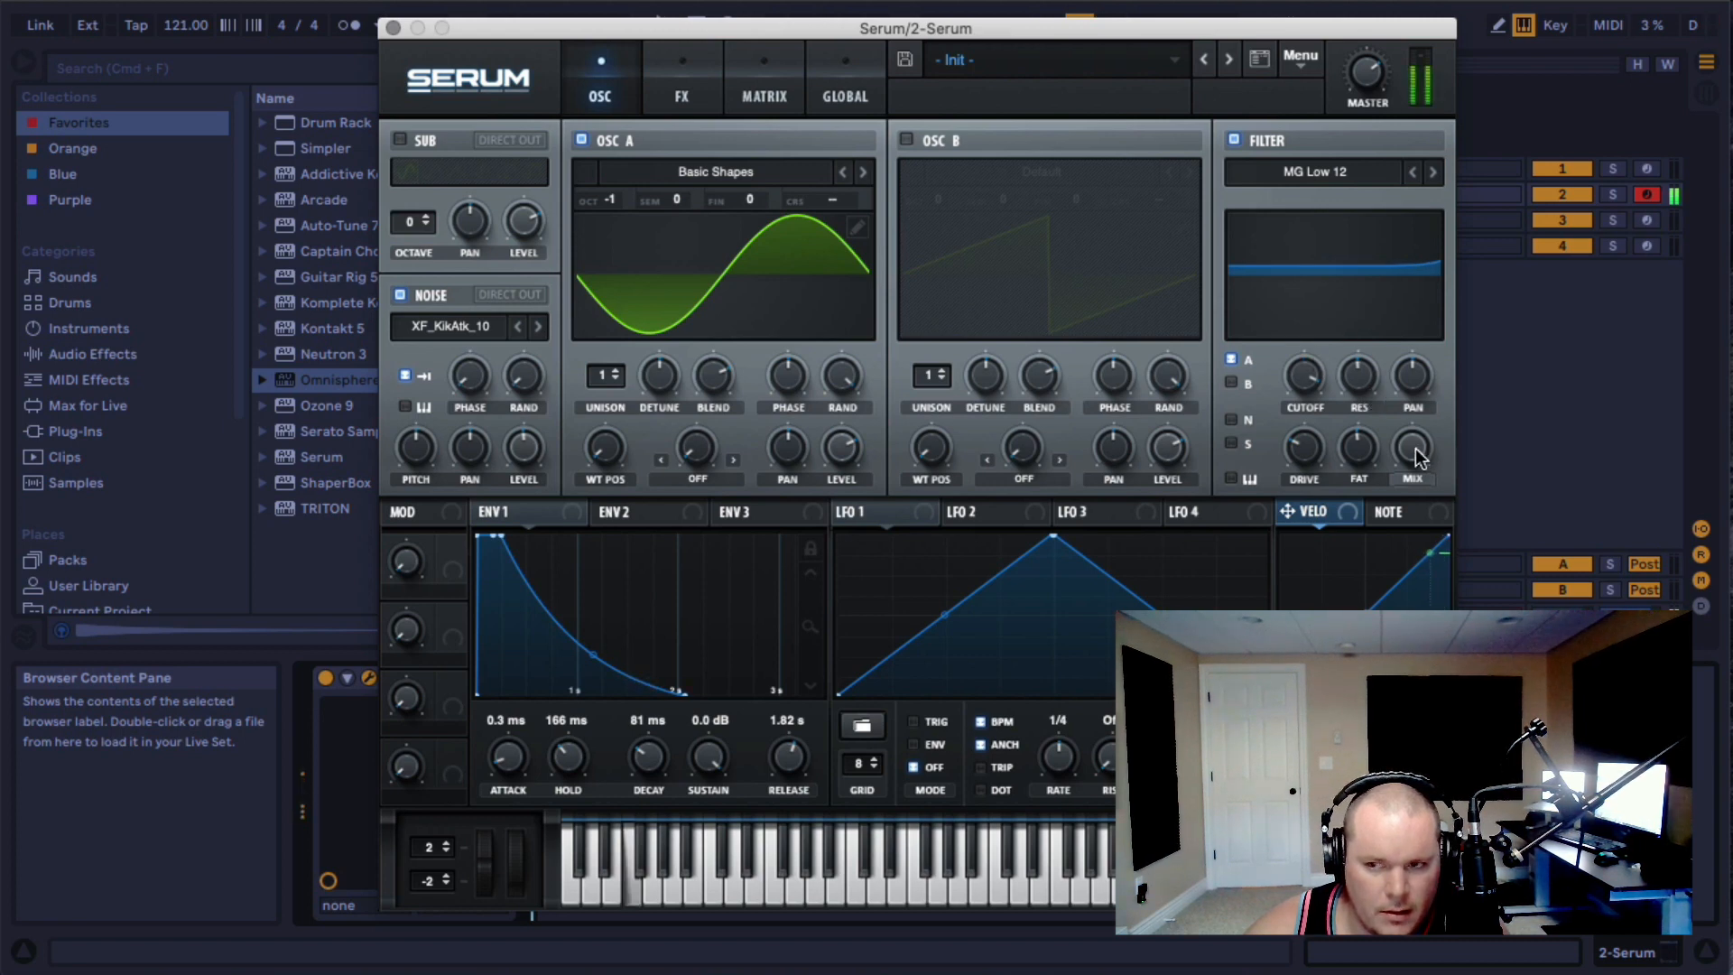
pyautogui.moveTo(1416, 448); pyautogui.dragTo(1421, 611)
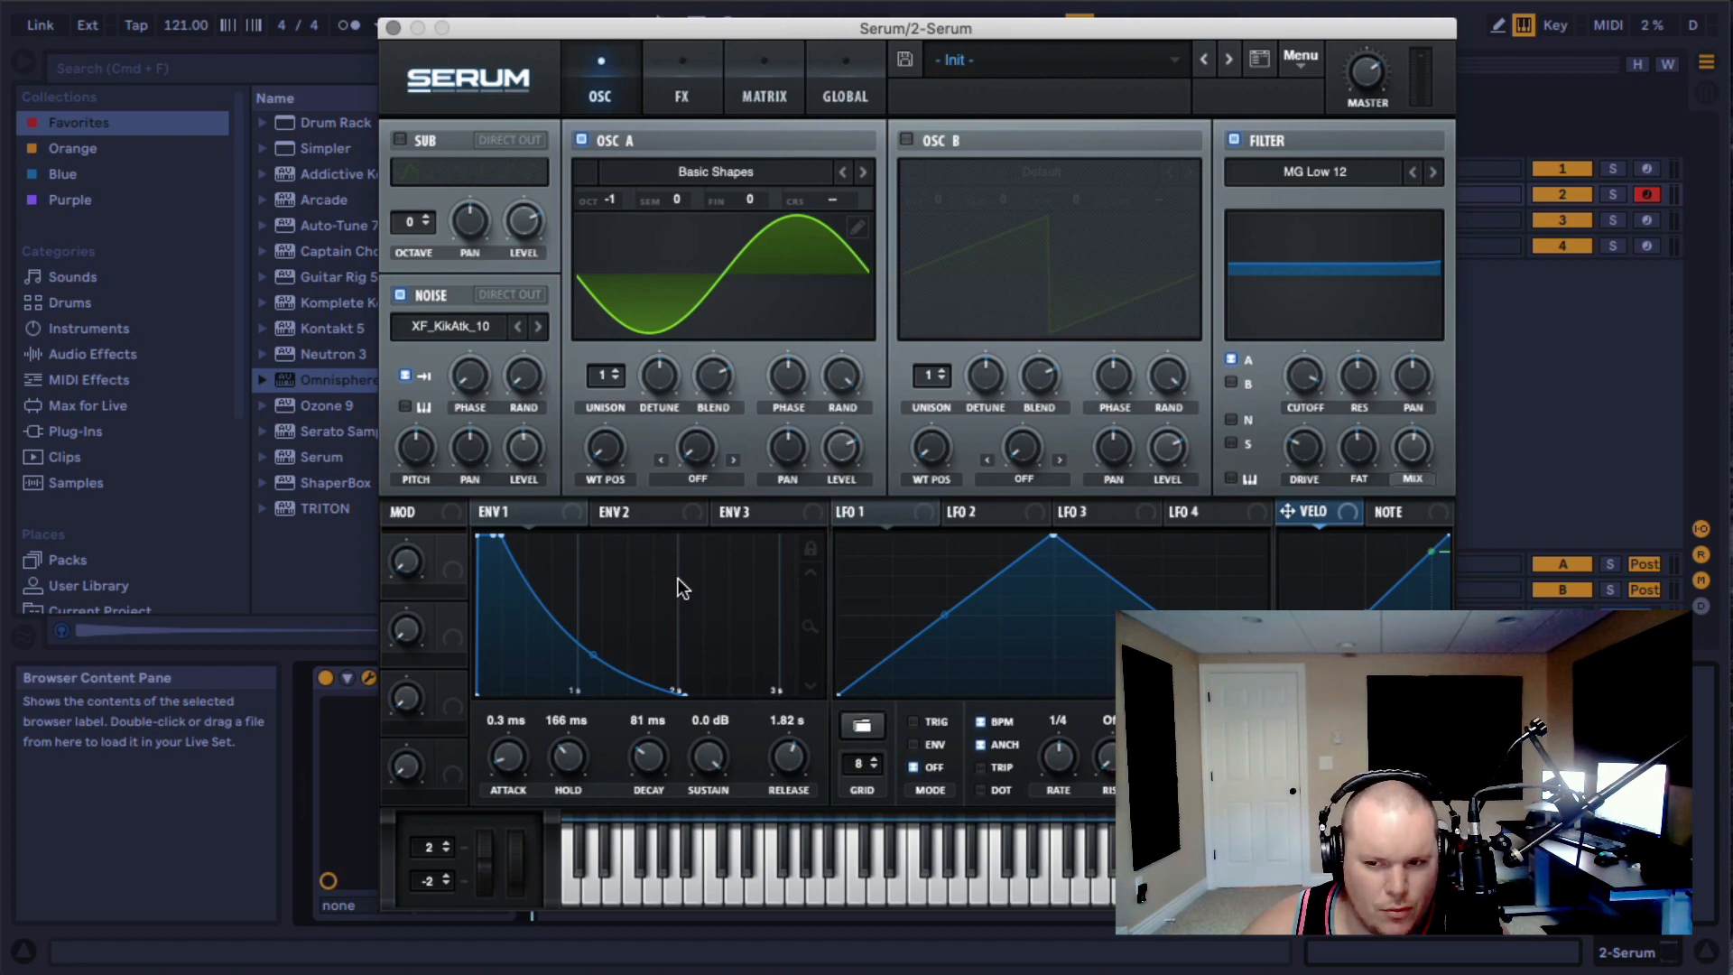
# - Shape envelope 2 with a 1.3 ms attack, 68 ms hold, 110 ms decay, 0% sustain and 0.5 ms release
pyautogui.click(644, 521)
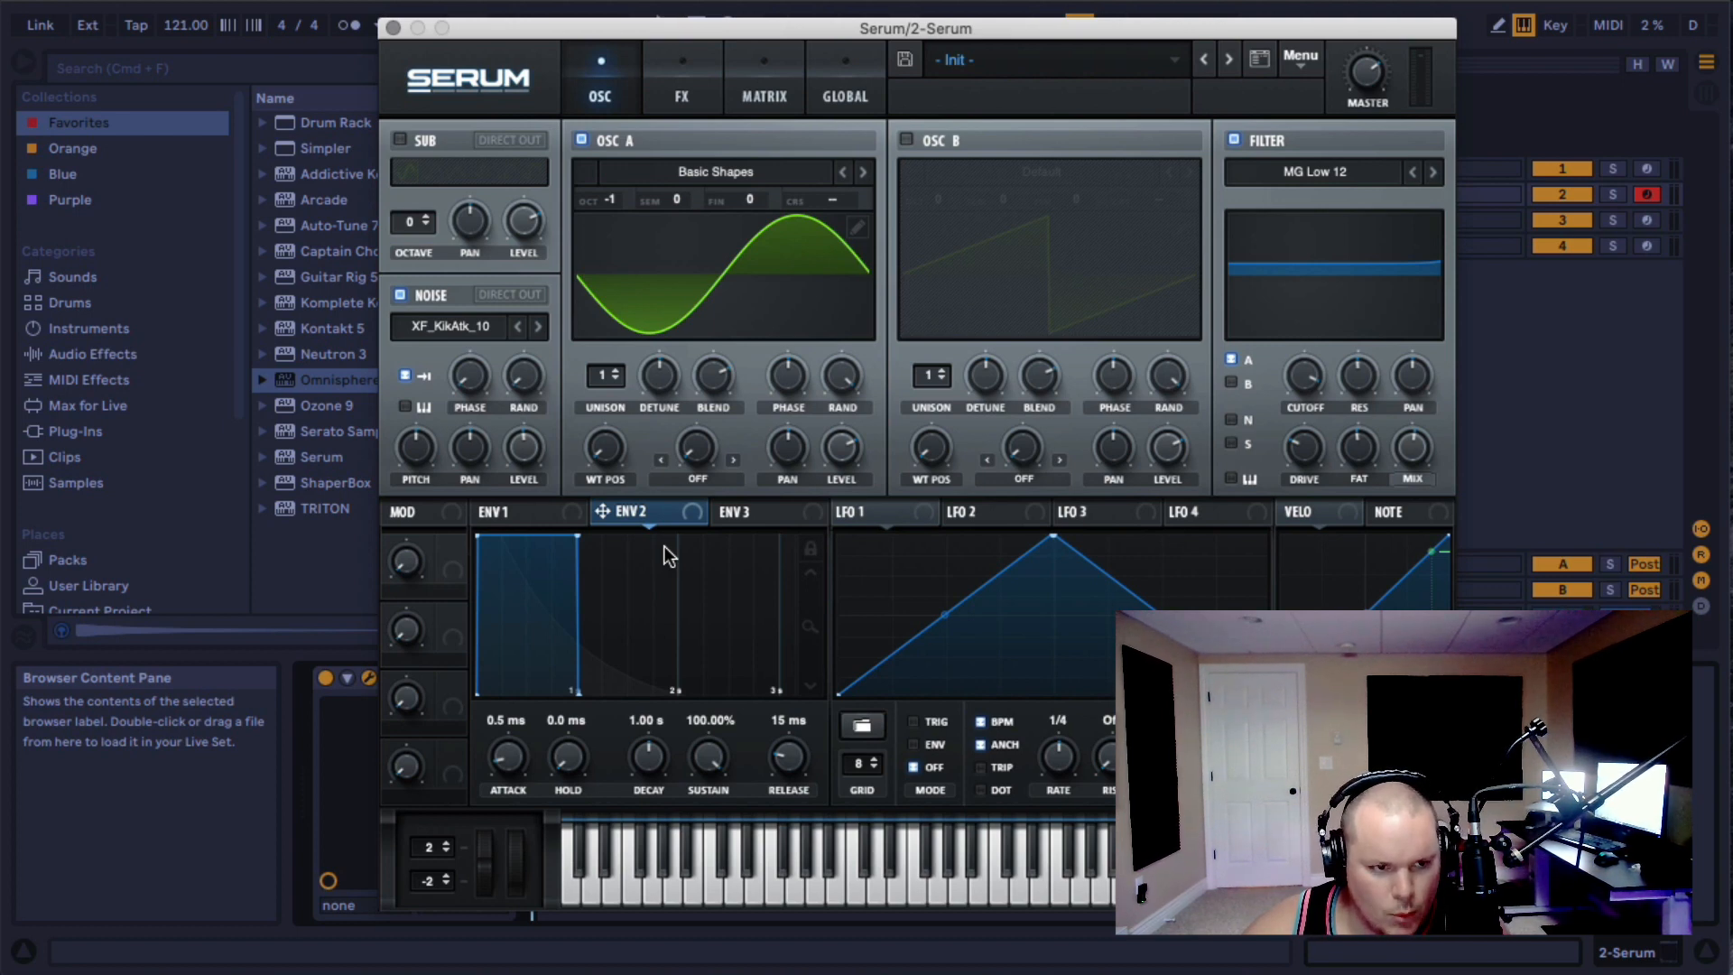
pyautogui.moveTo(649, 759); pyautogui.dragTo(654, 797)
pyautogui.moveTo(788, 758); pyautogui.dragTo(616, 820)
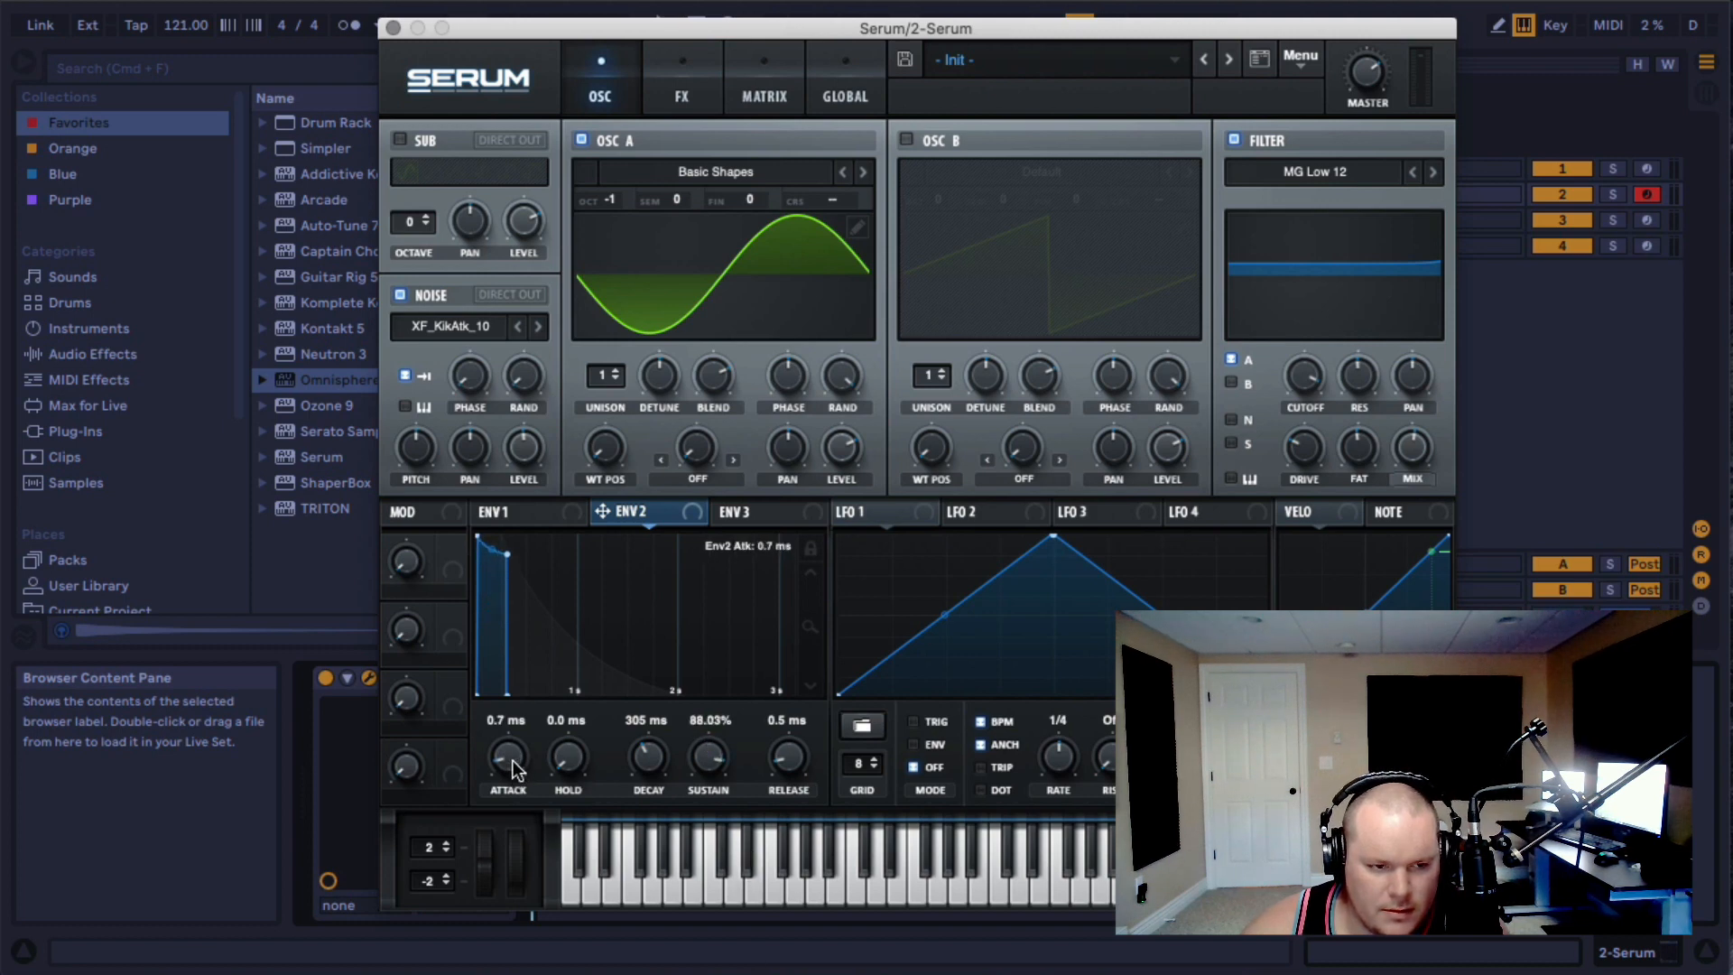
pyautogui.moveTo(513, 760); pyautogui.dragTo(511, 754)
pyautogui.moveTo(640, 741); pyautogui.dragTo(802, 924)
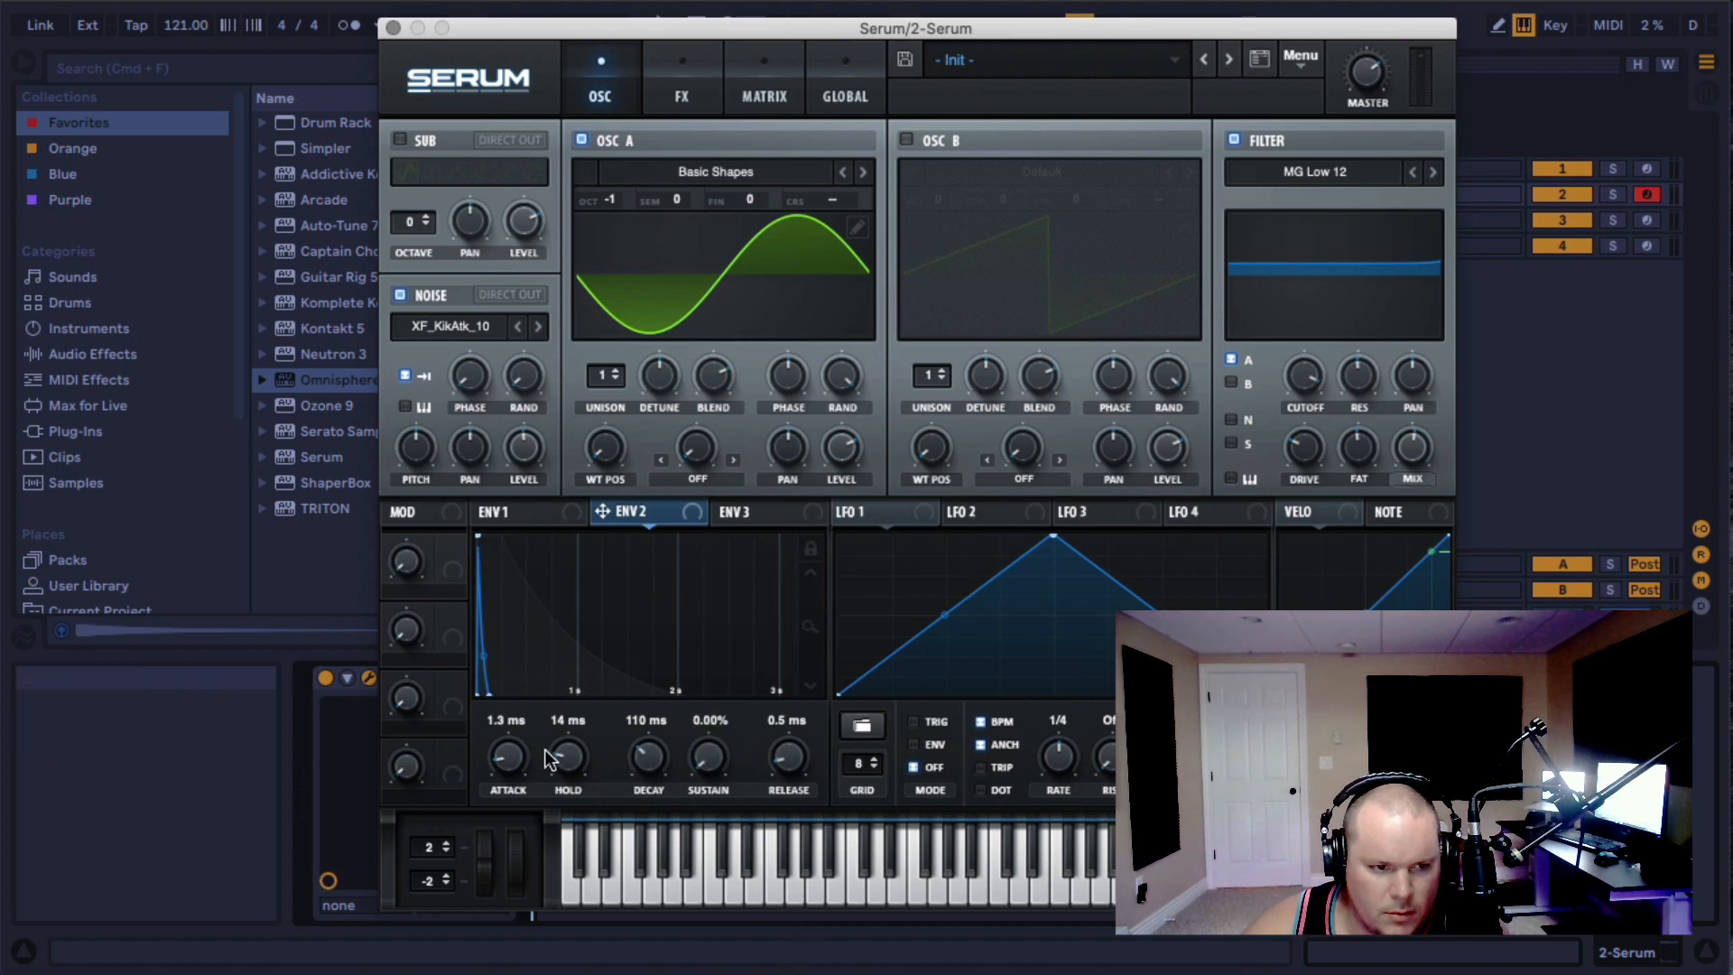
pyautogui.moveTo(551, 756); pyautogui.dragTo(549, 725)
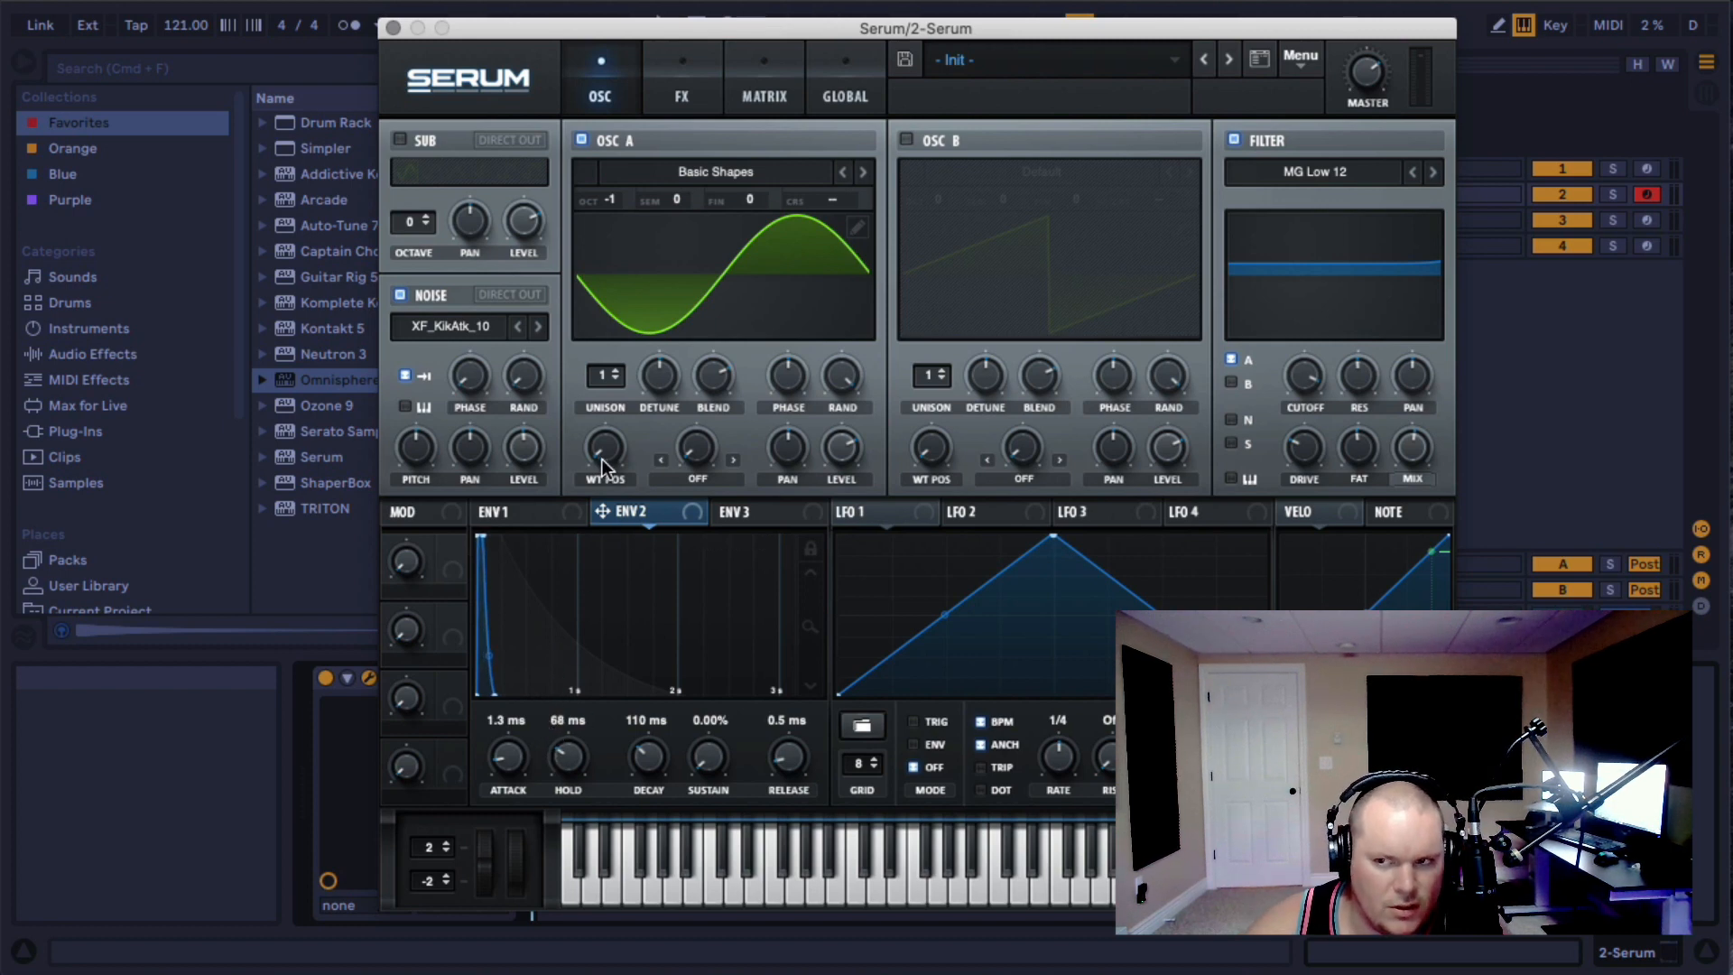
# - Assign envelope 2 to Osc A's semitone pitch and set the semitone value to -12
pyautogui.moveTo(606, 509); pyautogui.dragTo(641, 224)
pyautogui.moveTo(640, 303); pyautogui.dragTo(643, 339)
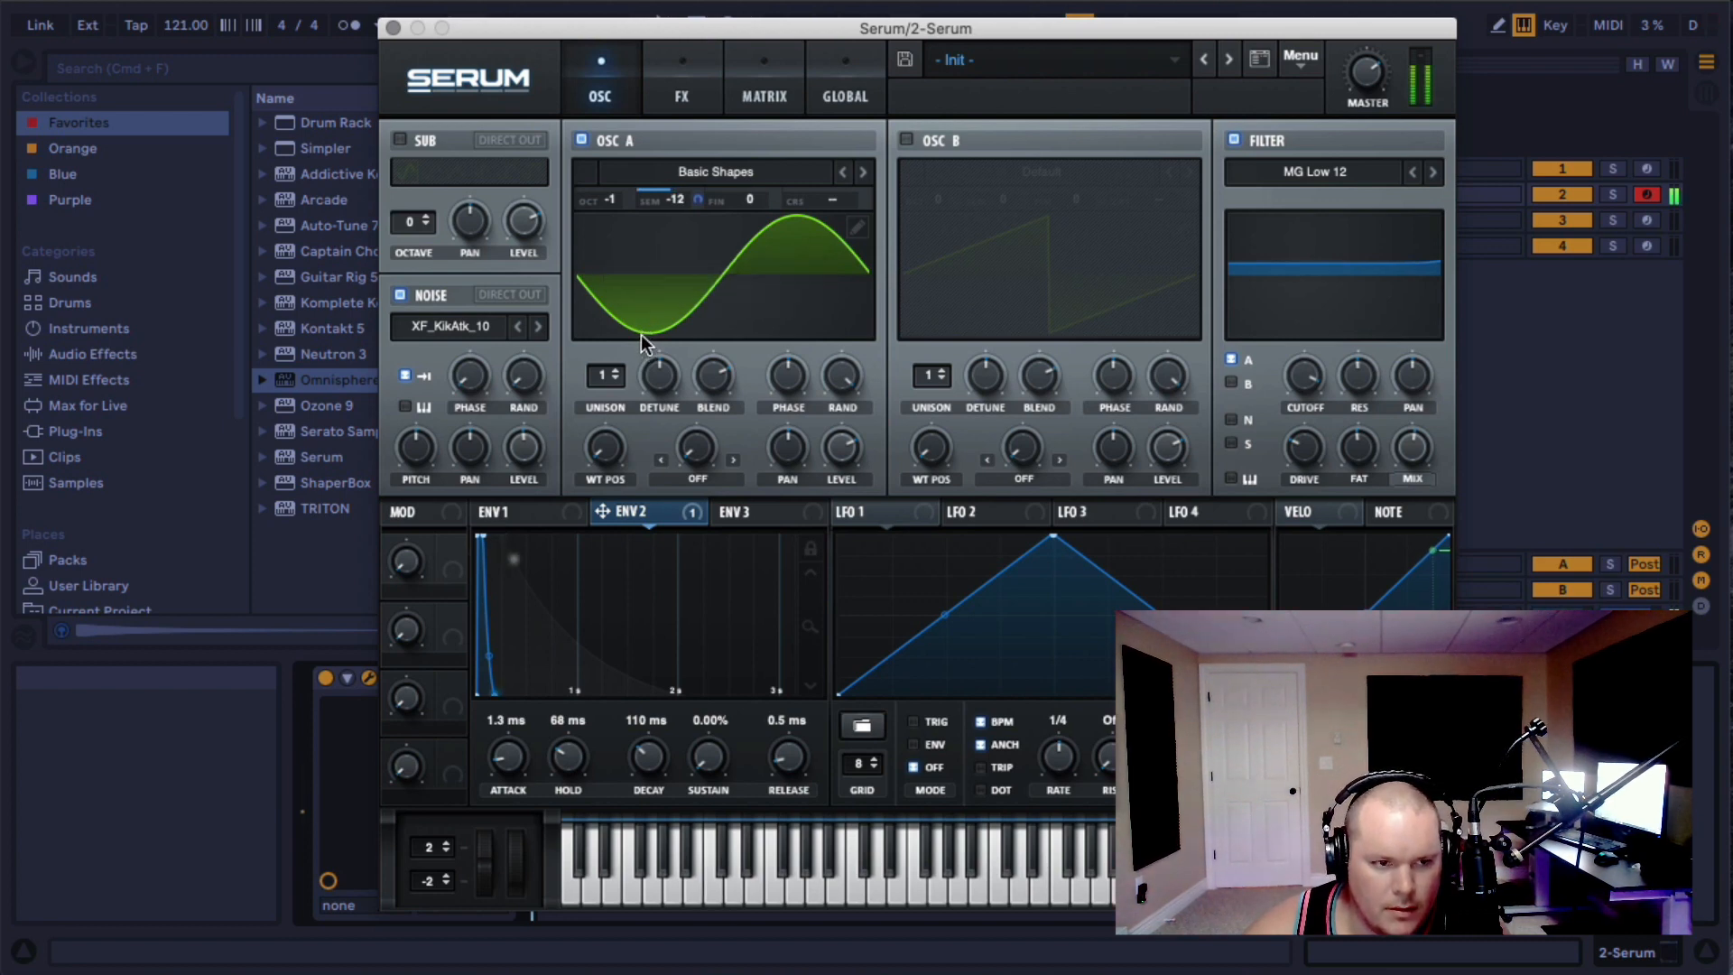
# - Bypass envelope 2's A Semi destination to compare the sound without the pitch modulation
pyautogui.click(673, 507)
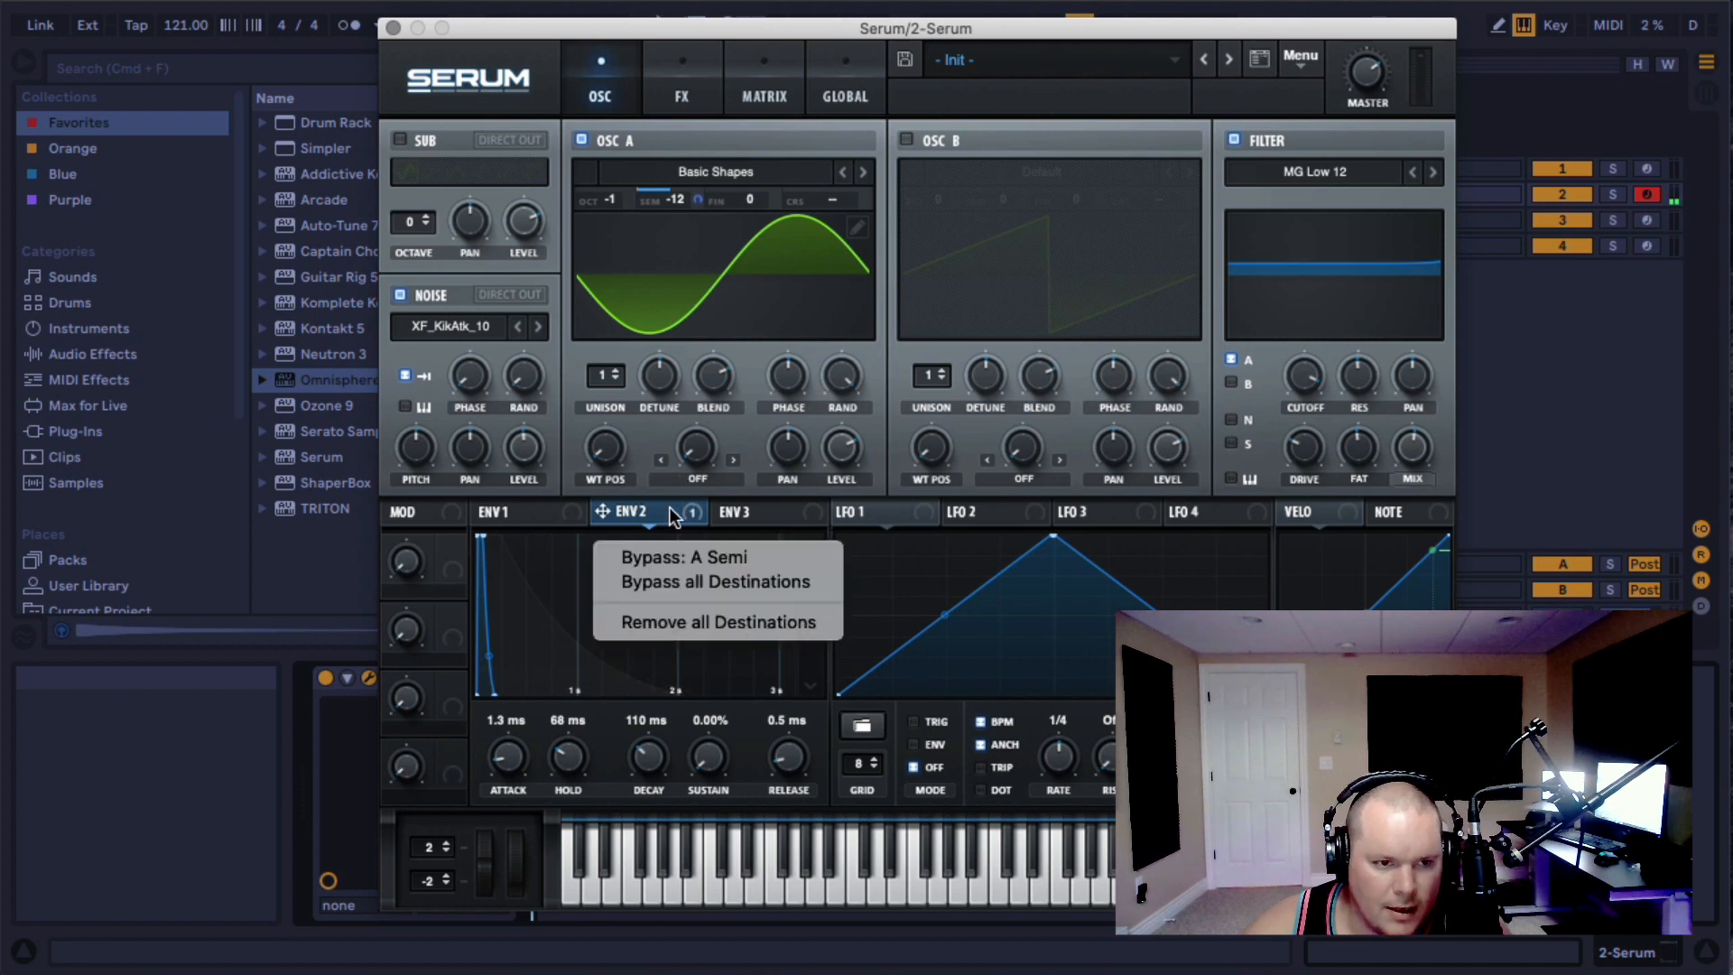
pyautogui.click(672, 556)
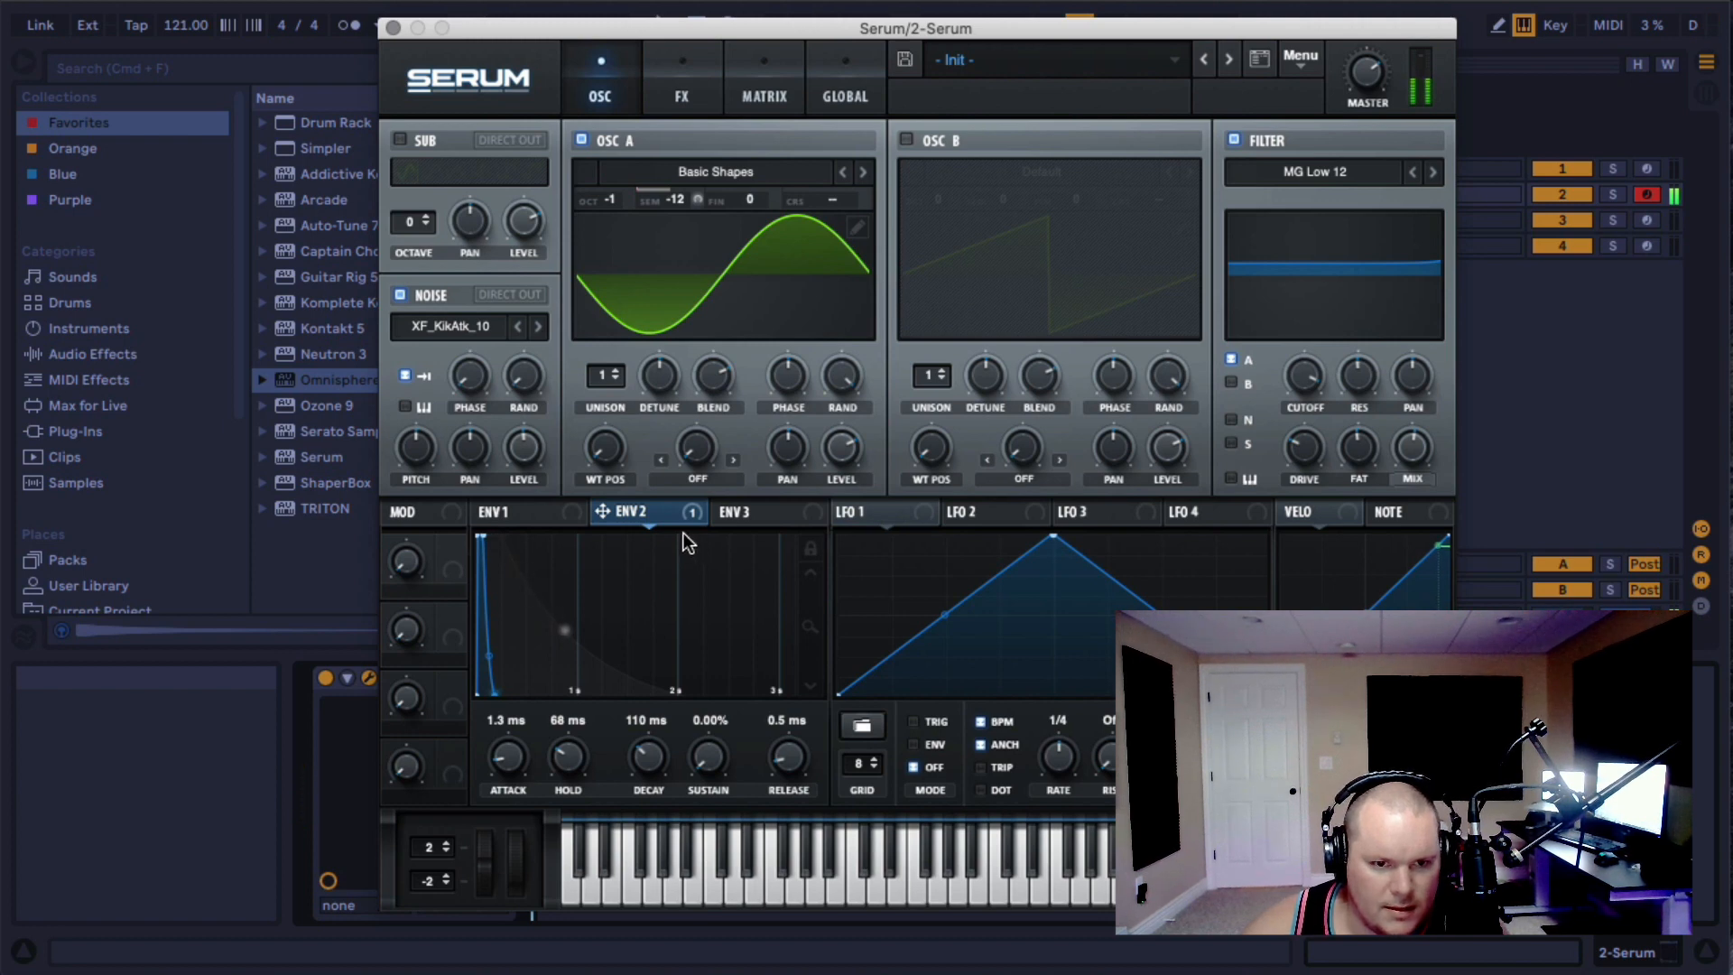
pyautogui.moveTo(661, 519)
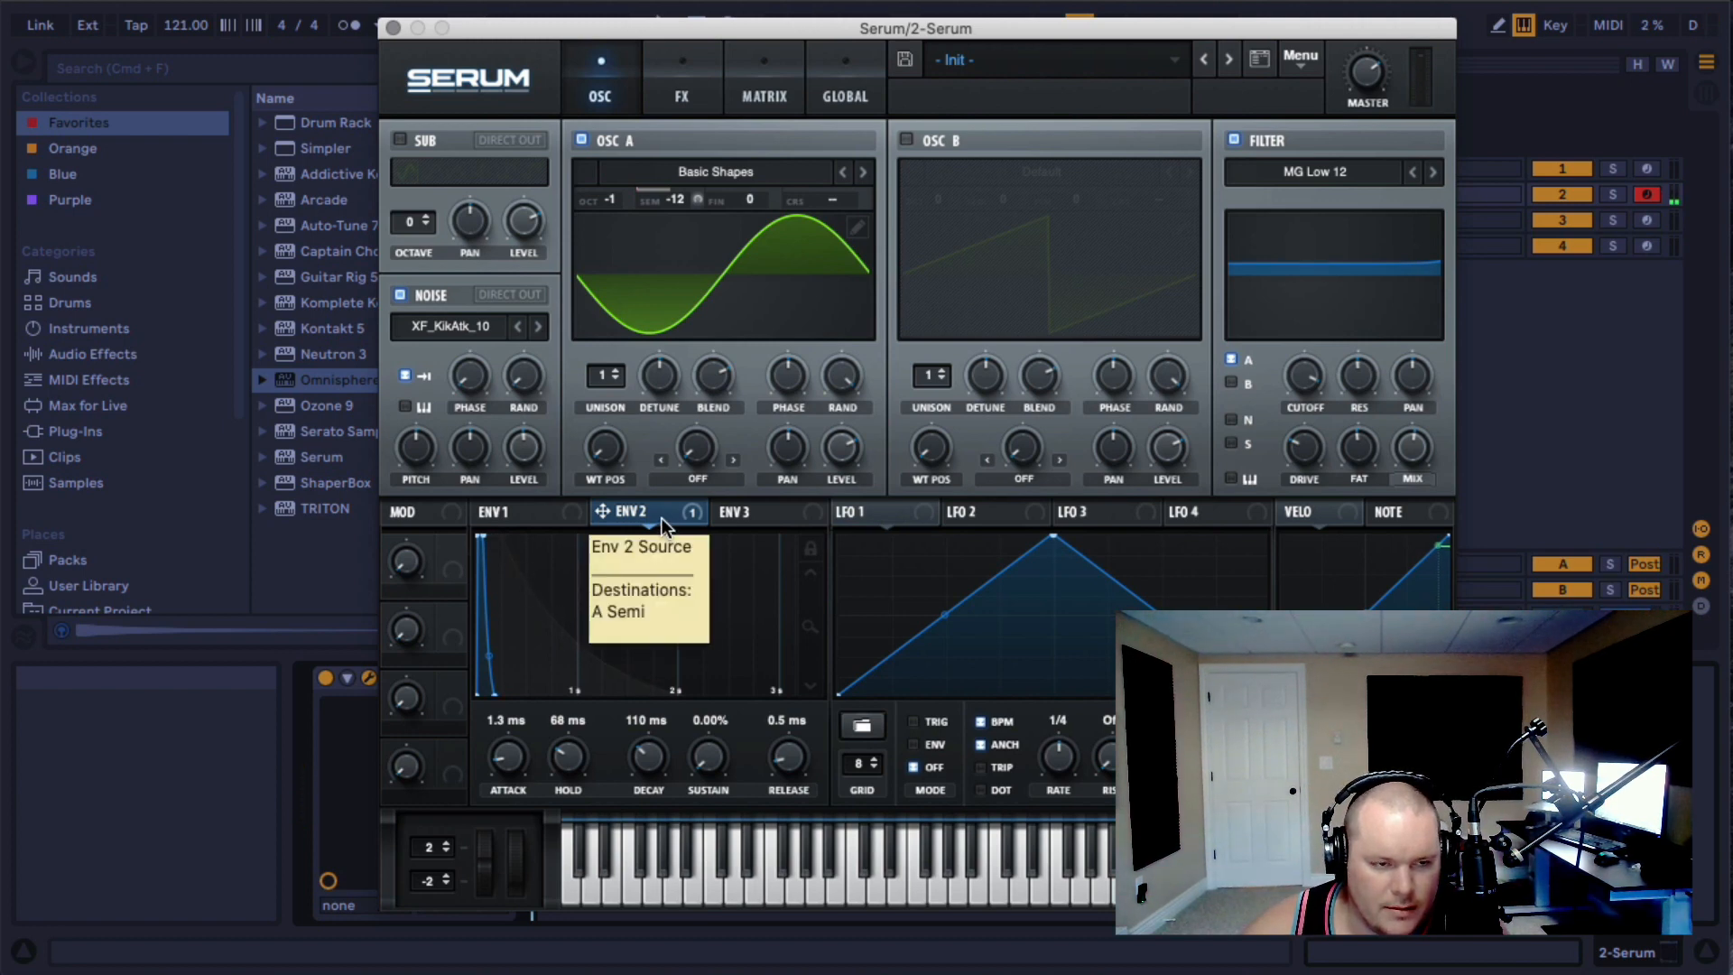
# - Reactivate envelope 2's bypassed A Semi destination to restore the pitch modulation
pyautogui.rightClick(660, 515)
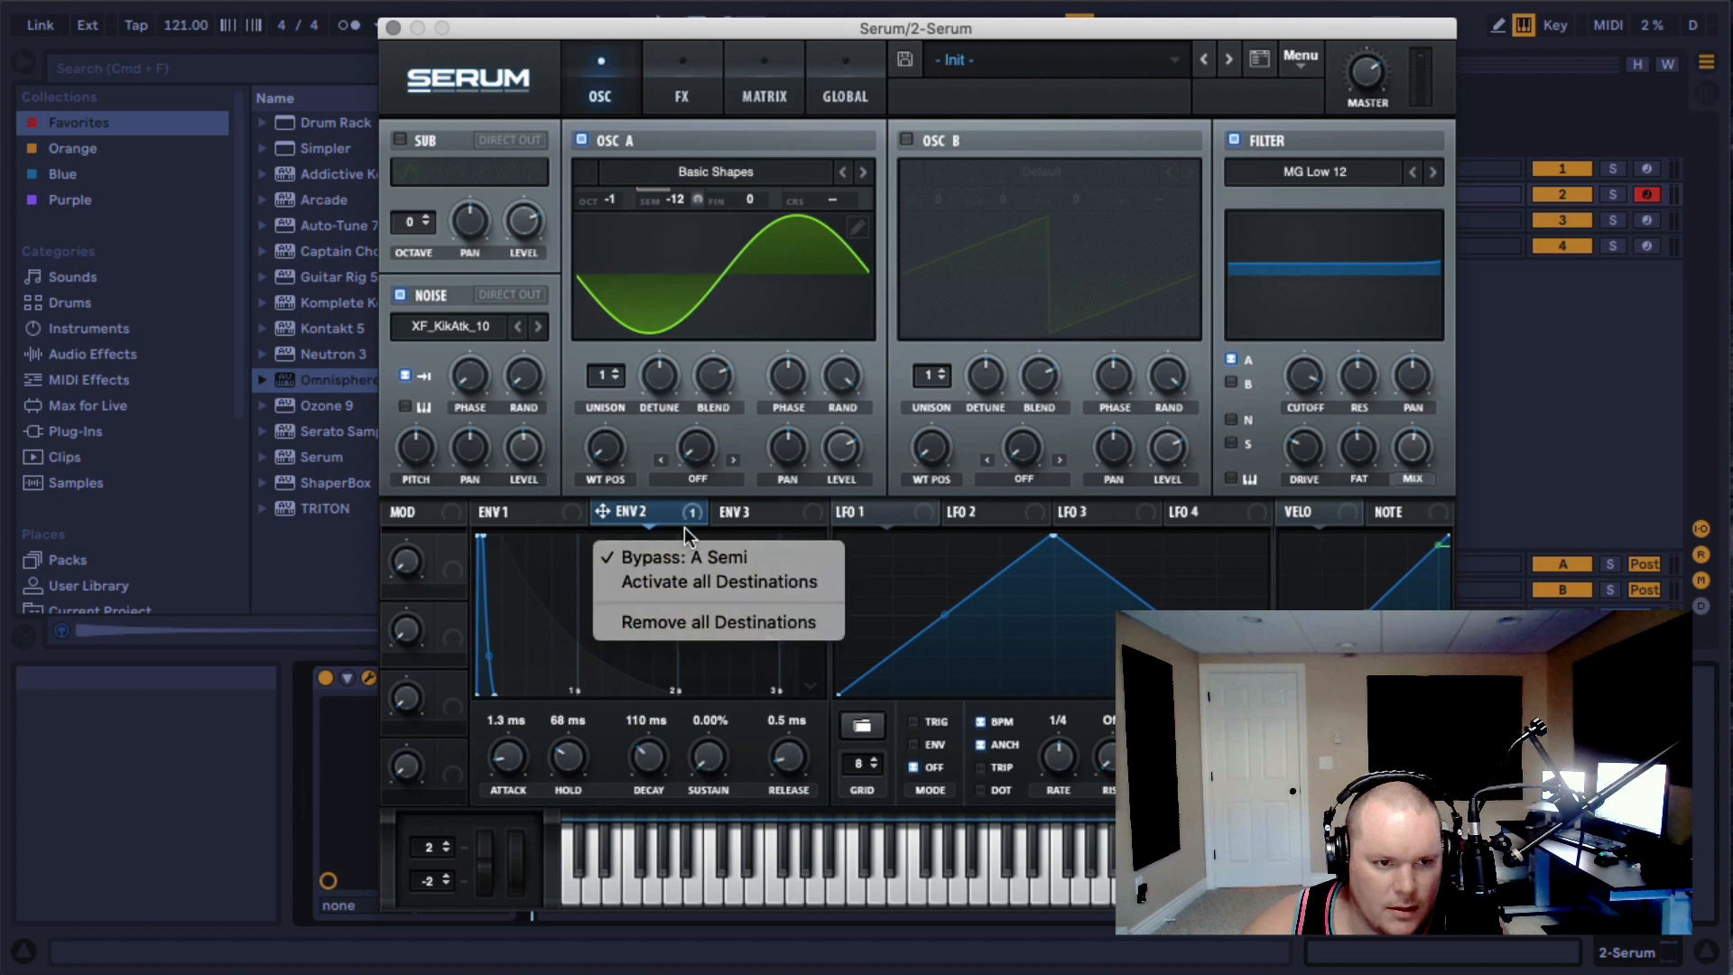
pyautogui.click(695, 551)
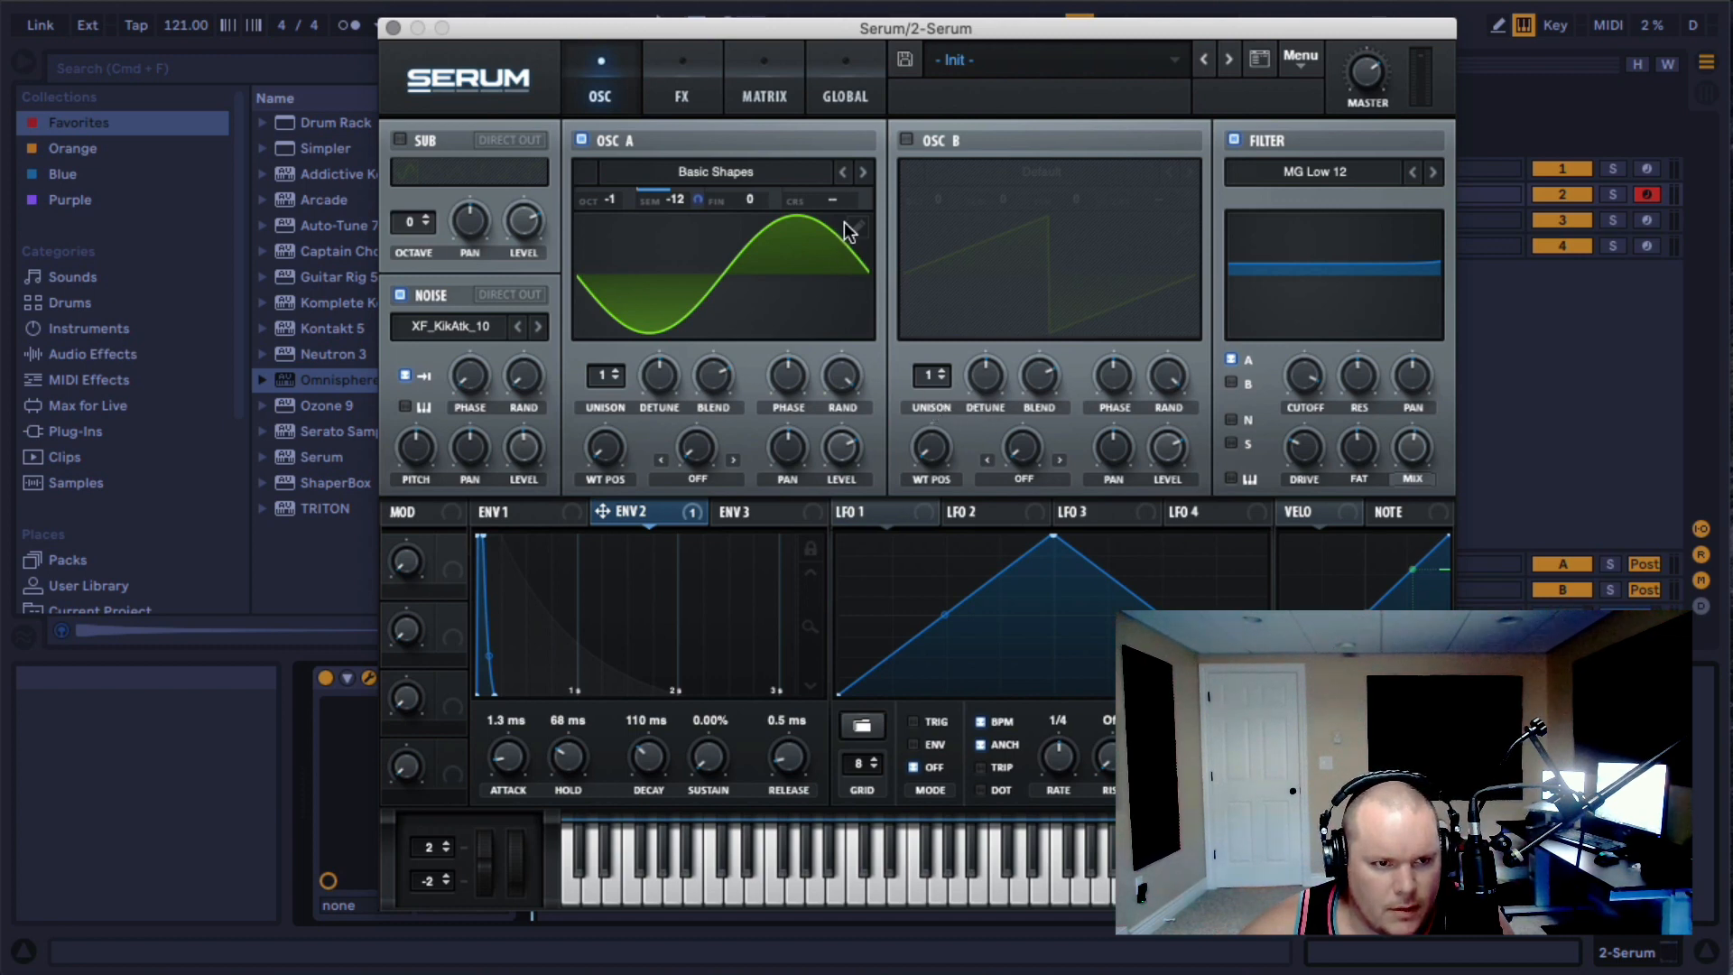
# - Enable the compressor effect, move it above Distortion in the effects chain and place the EQ directly after Distortion
pyautogui.click(688, 91)
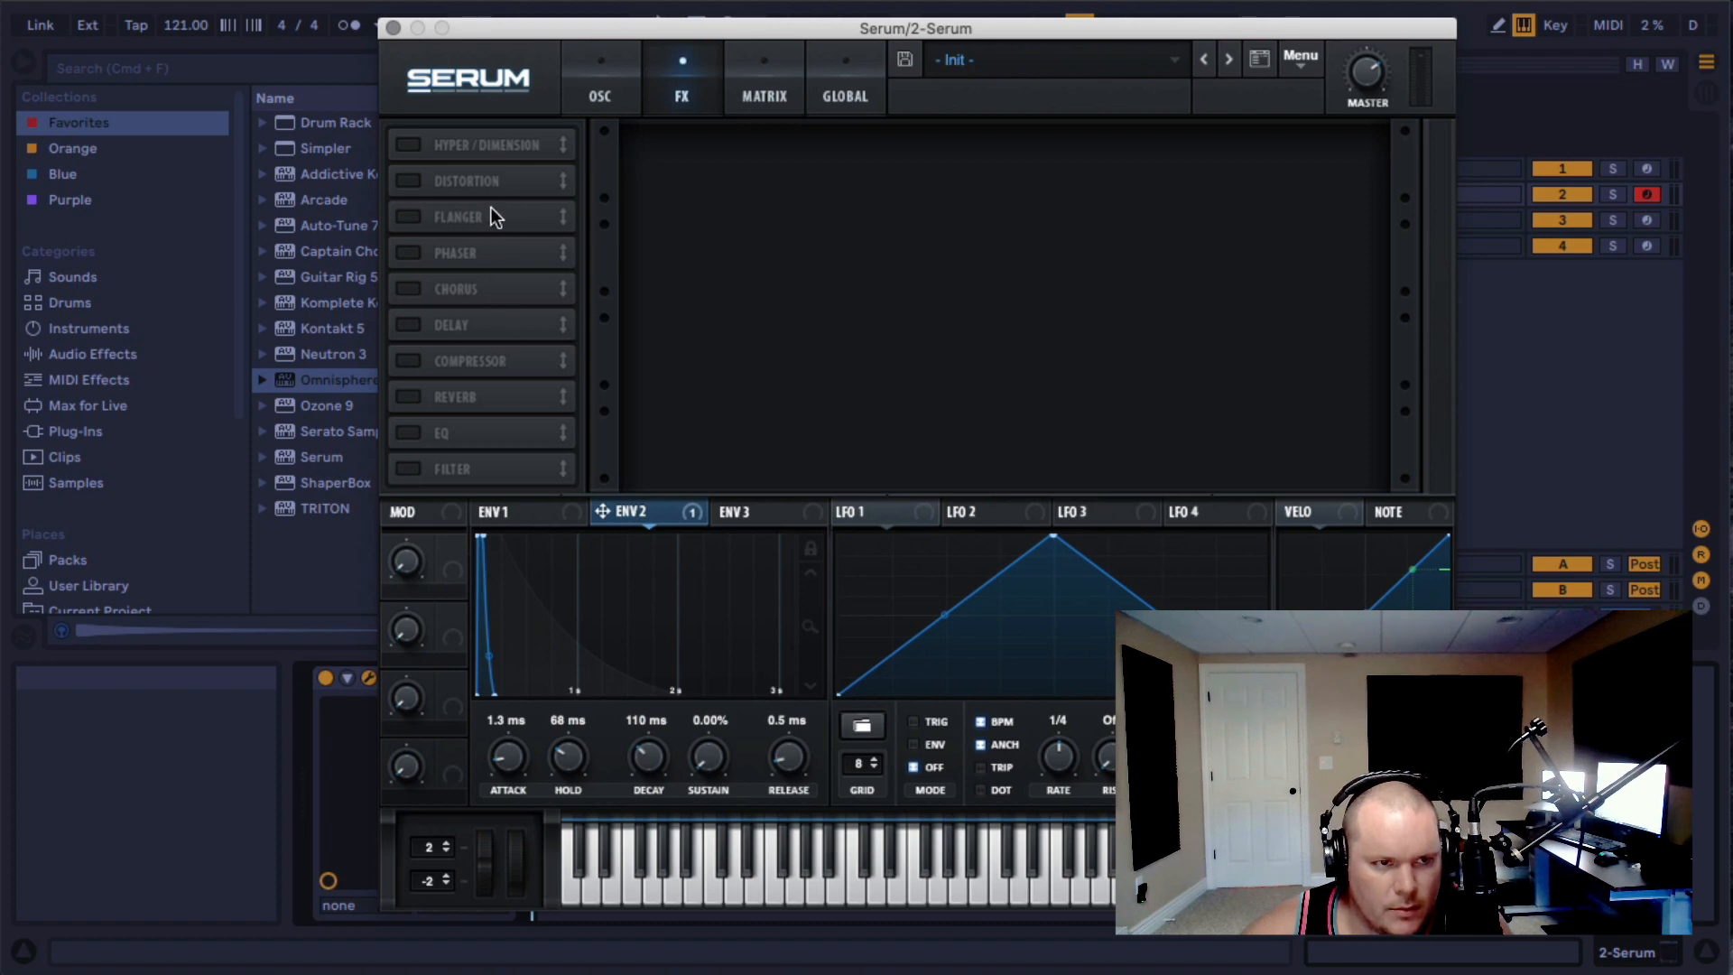
pyautogui.click(408, 362)
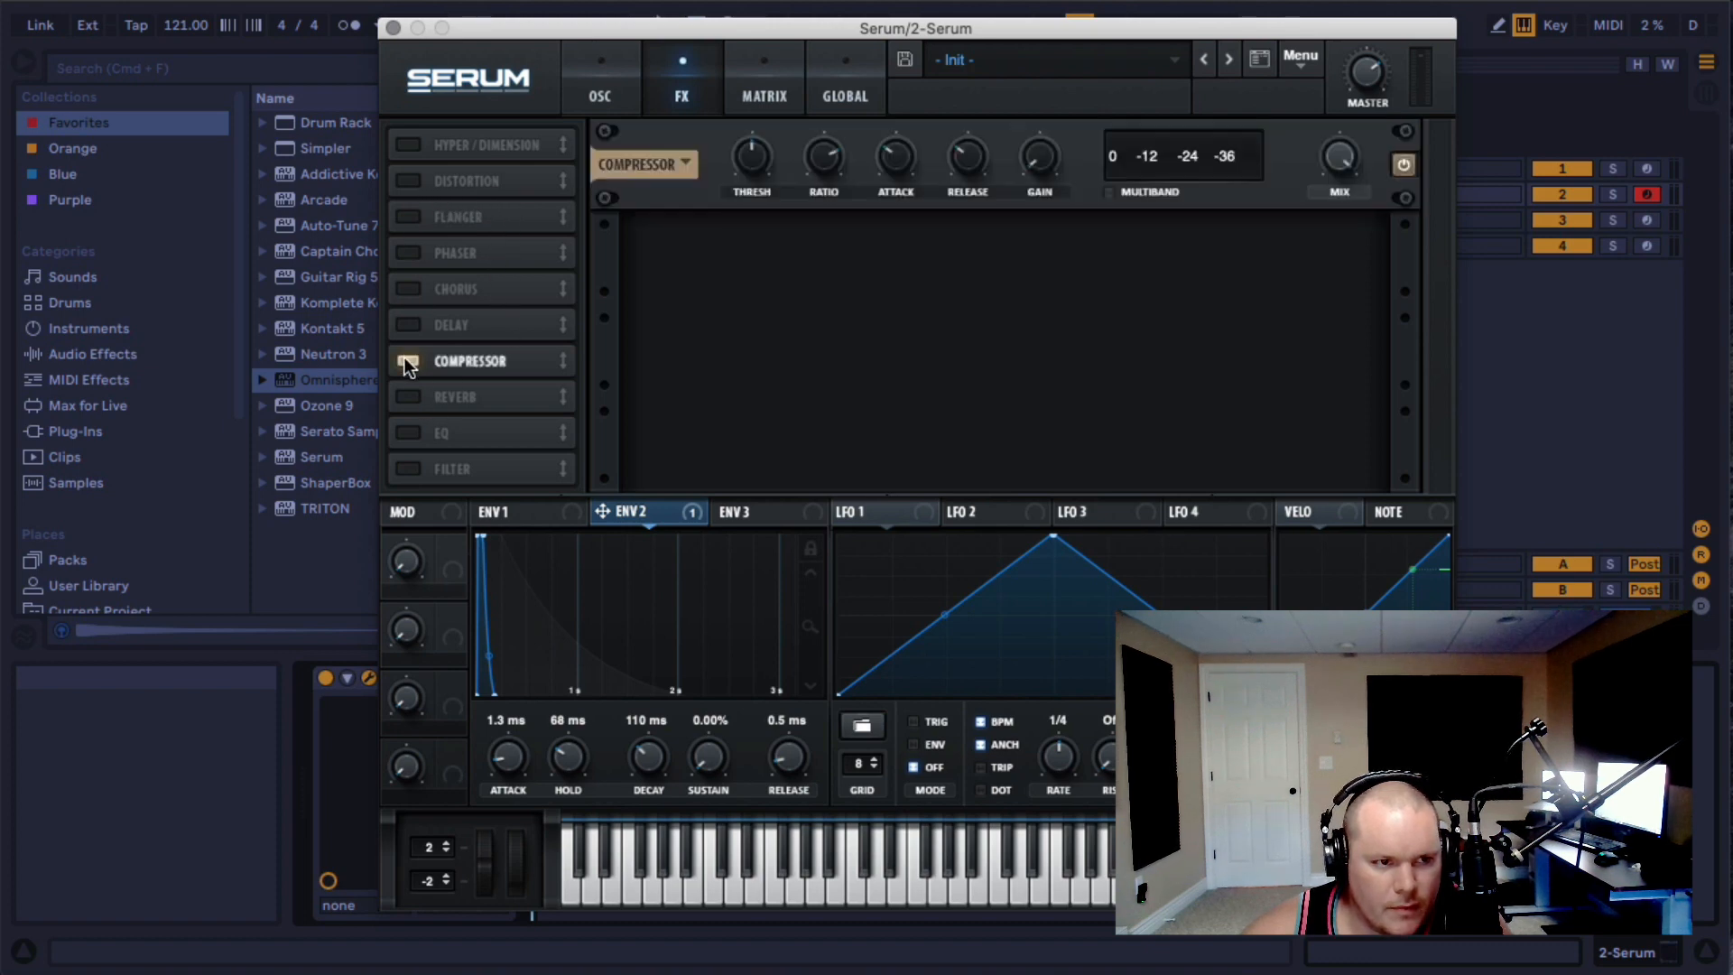
pyautogui.moveTo(478, 367); pyautogui.dragTo(473, 180)
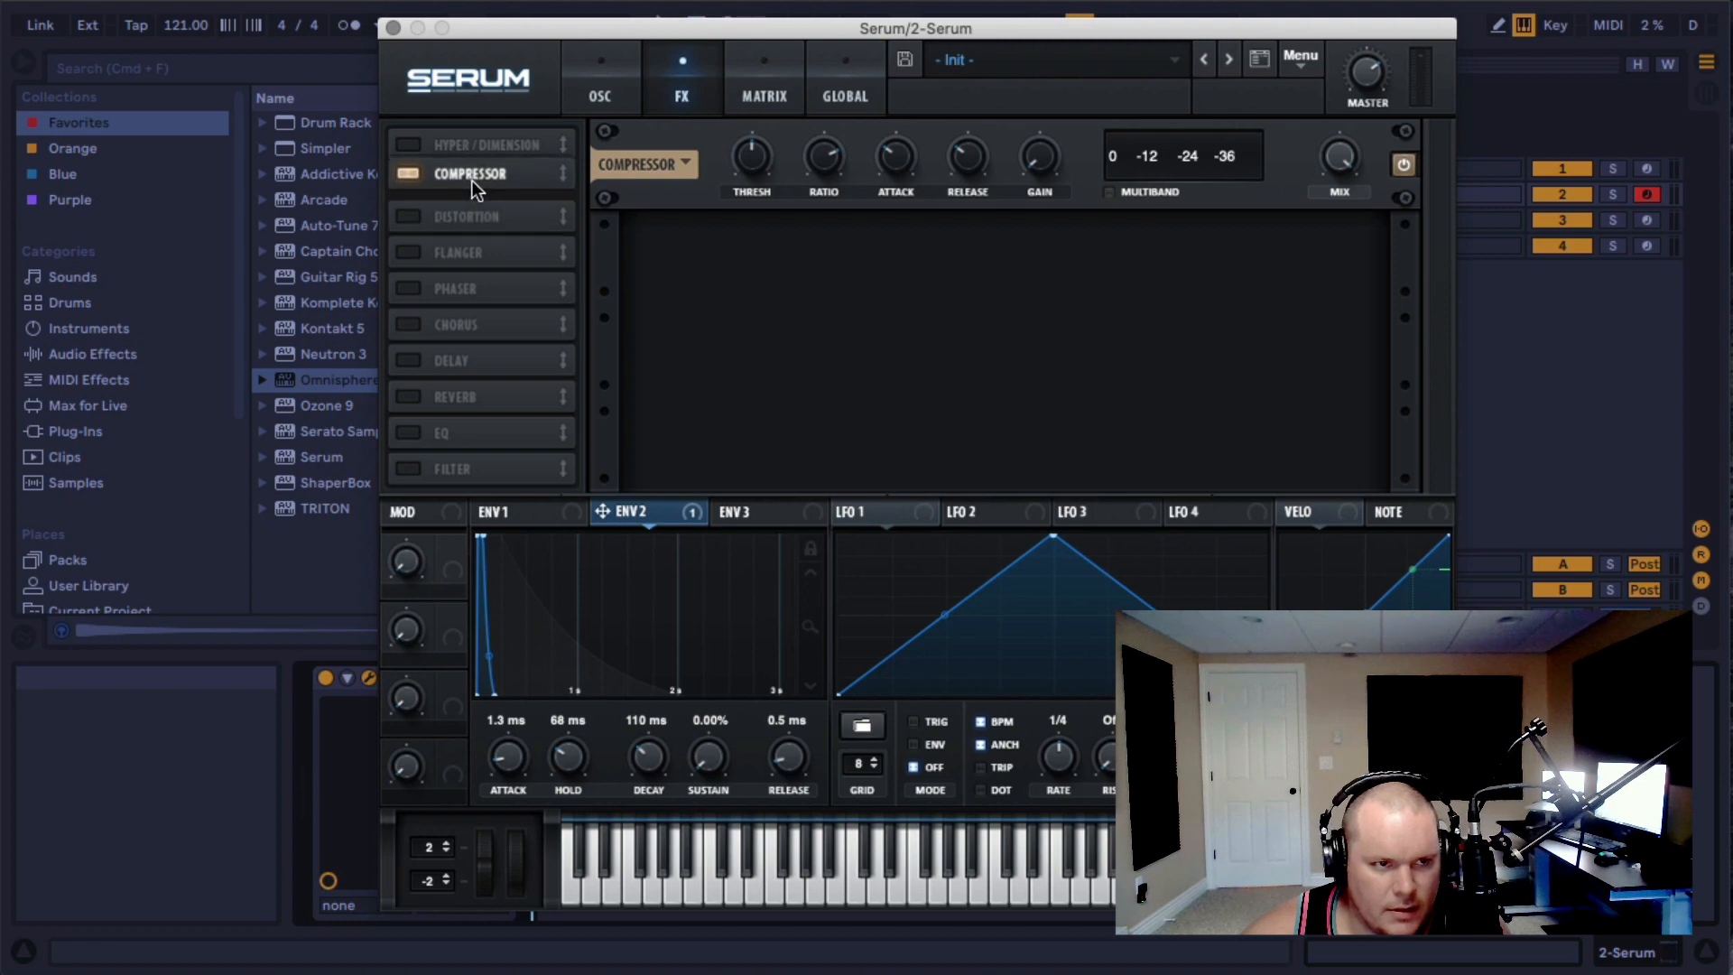
pyautogui.moveTo(451, 409); pyautogui.dragTo(435, 231)
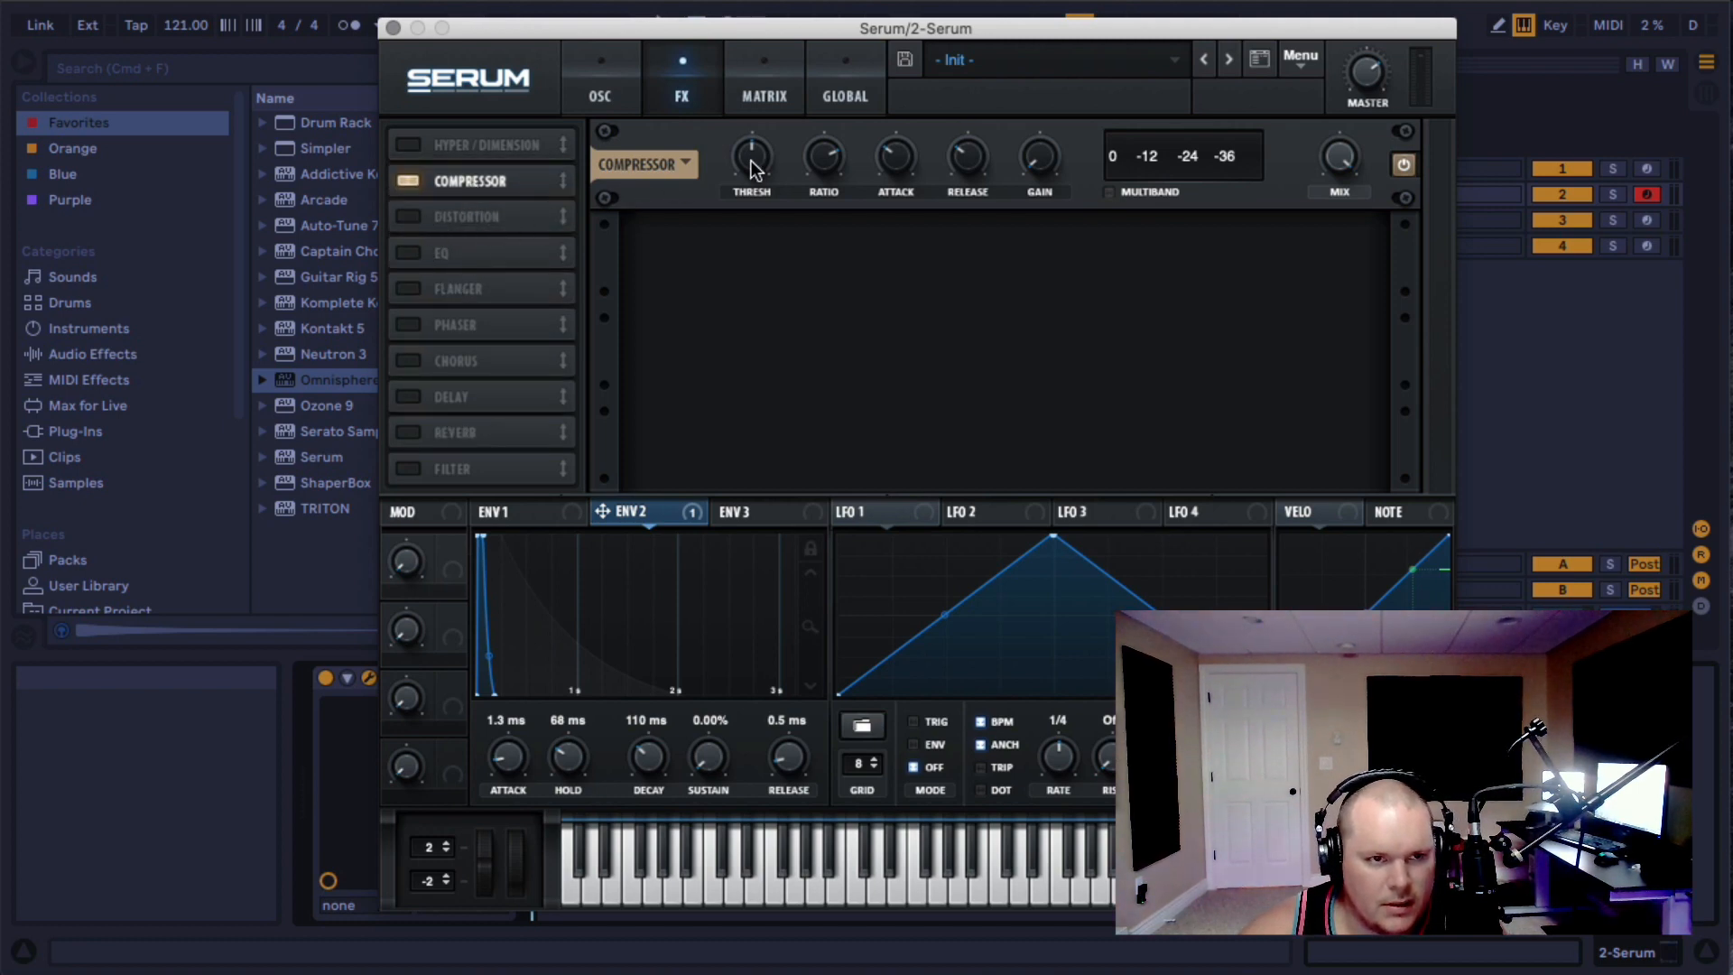
# - Lengthen the compressor's release, fine-tune its attack and raise its gain
pyautogui.moveTo(753, 159)
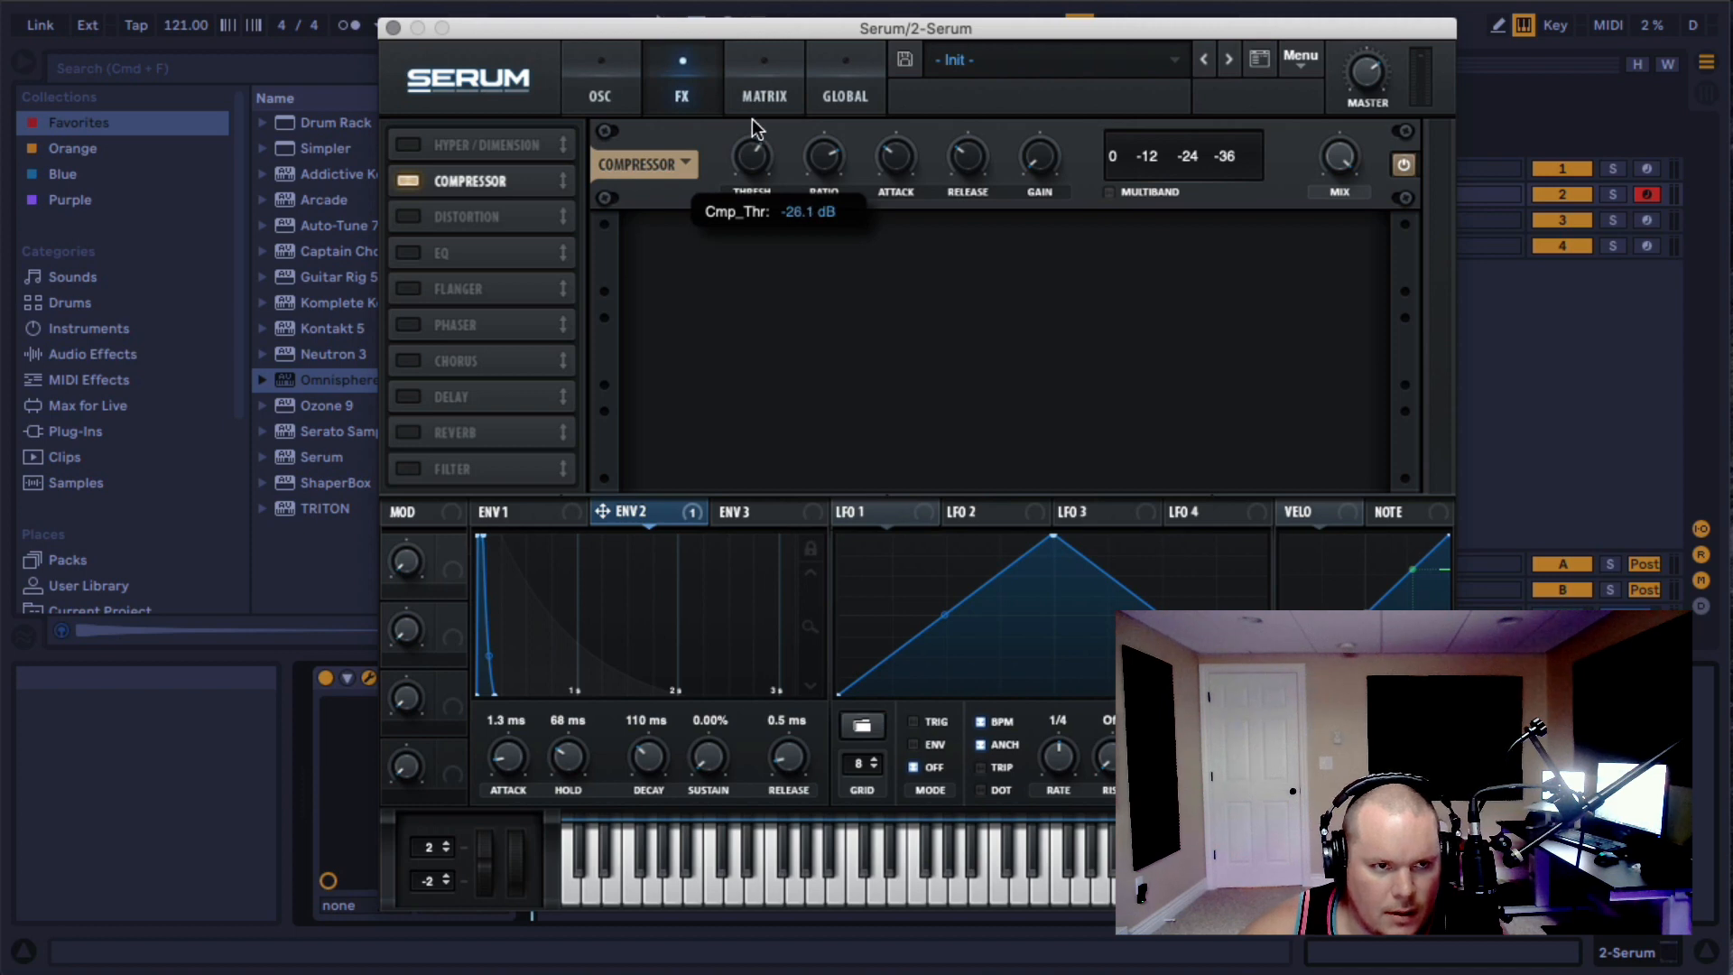
pyautogui.moveTo(826, 167)
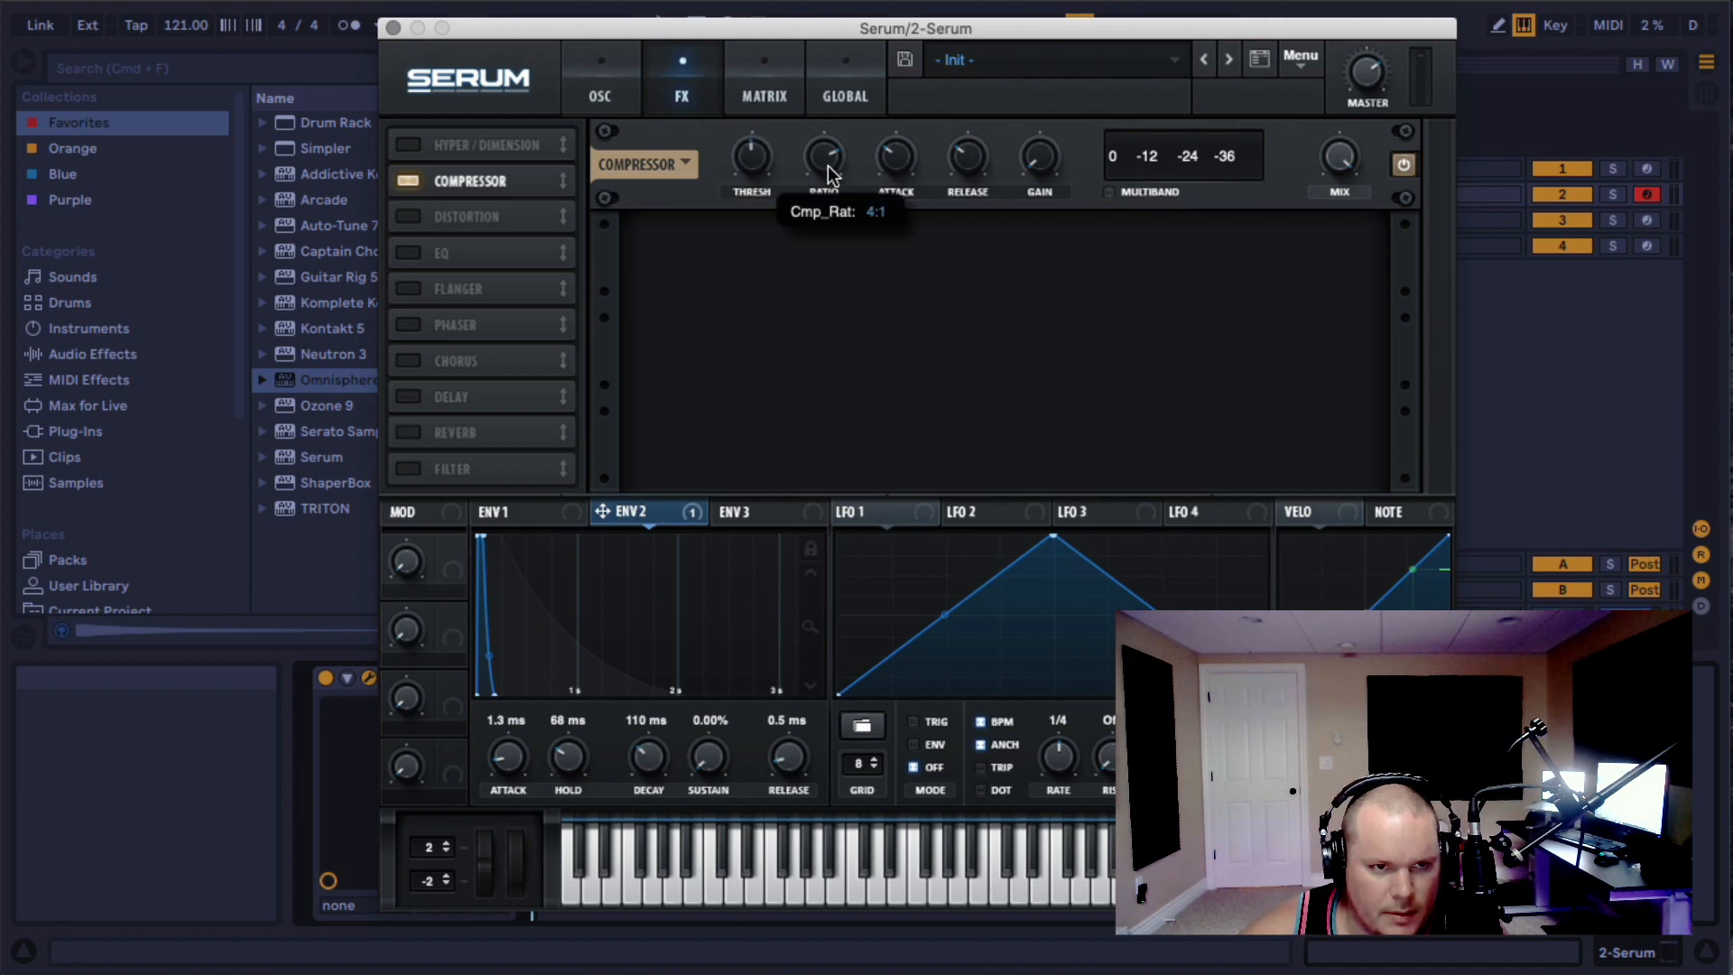
pyautogui.moveTo(963, 180)
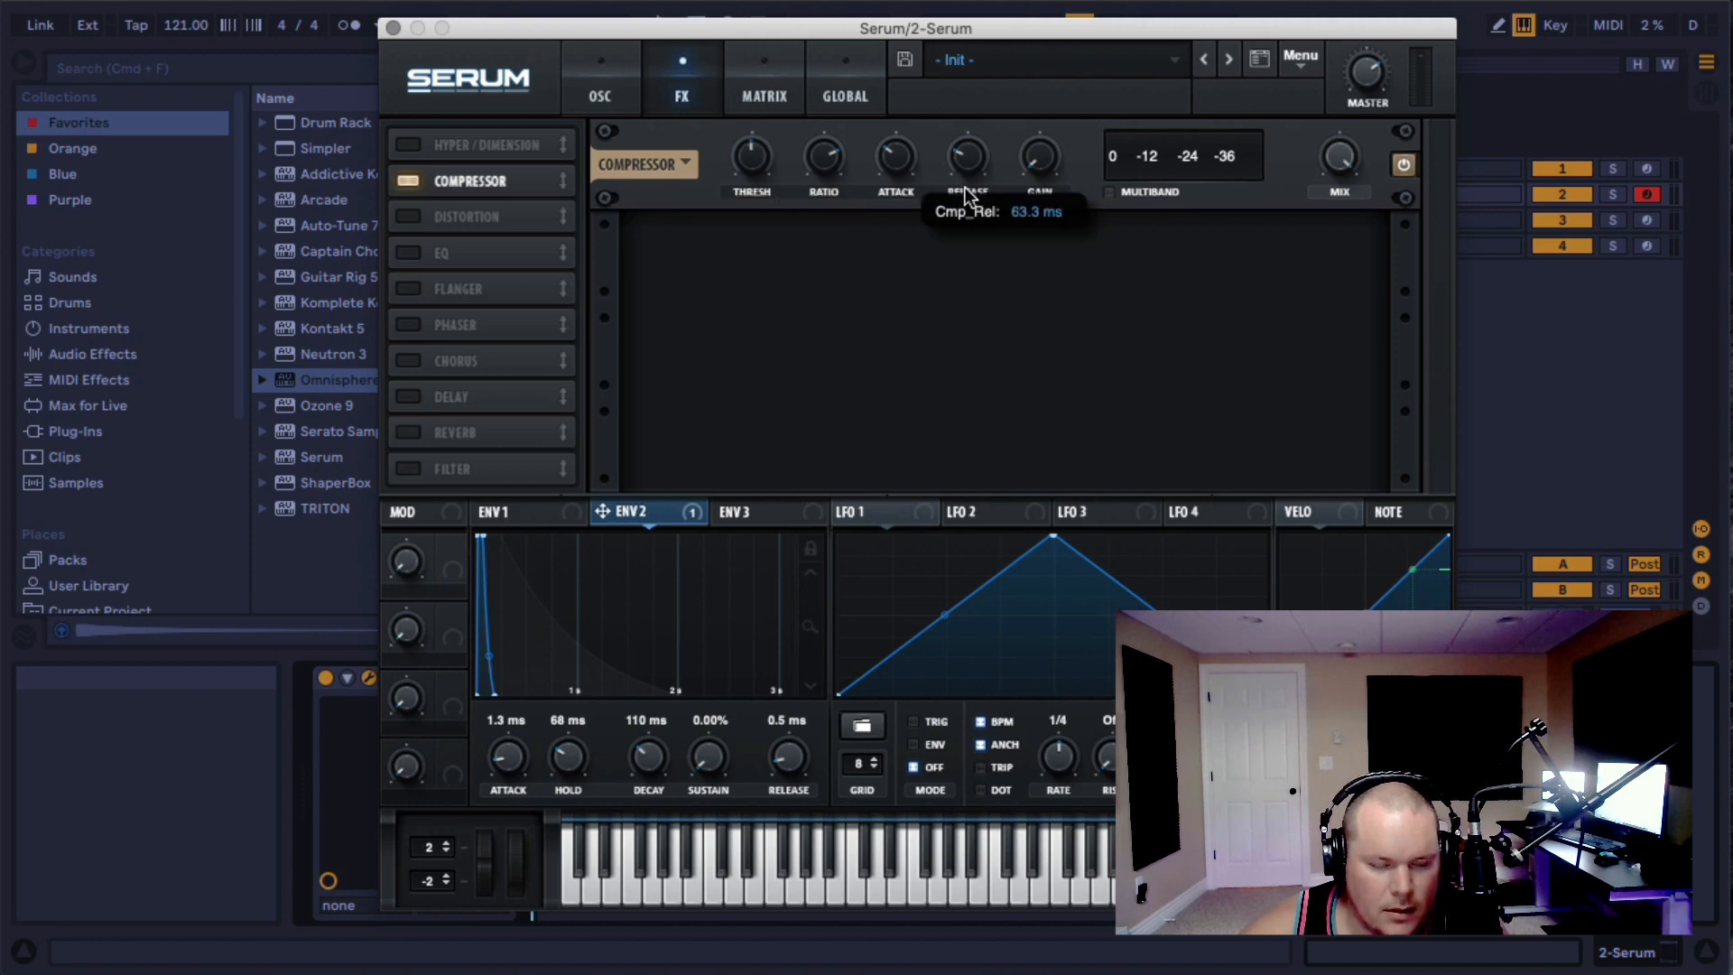
pyautogui.moveTo(966, 183); pyautogui.dragTo(962, 7)
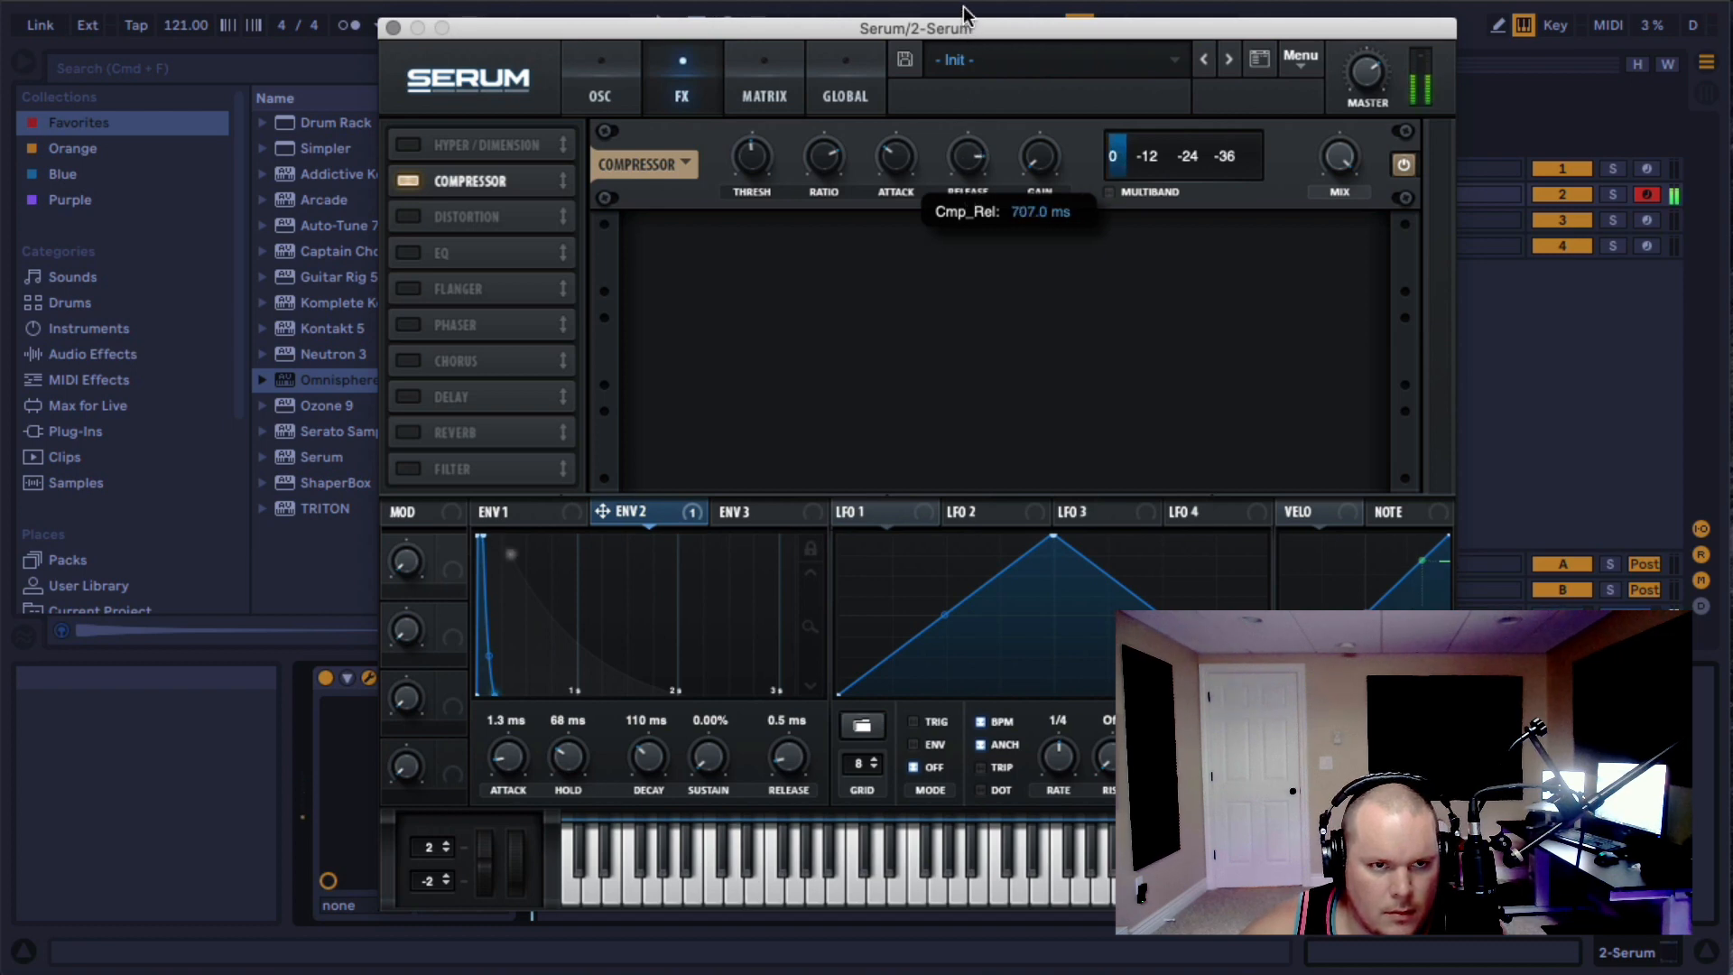
pyautogui.moveTo(892, 167)
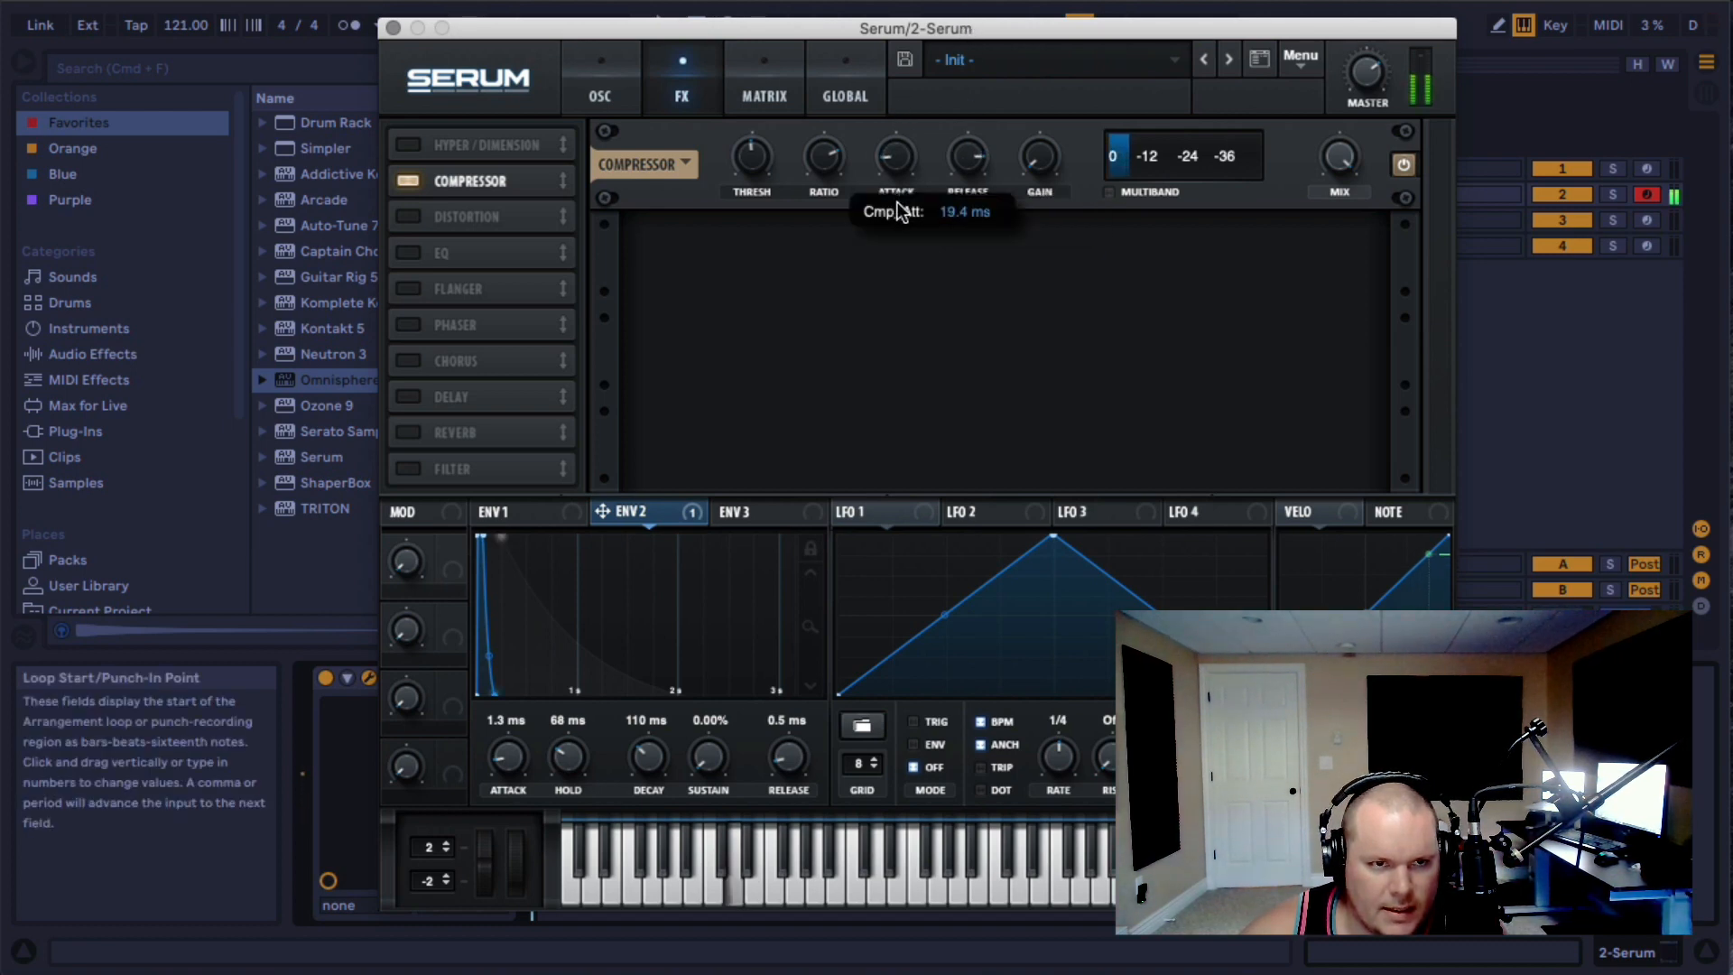
pyautogui.moveTo(896, 169); pyautogui.dragTo(1001, 273)
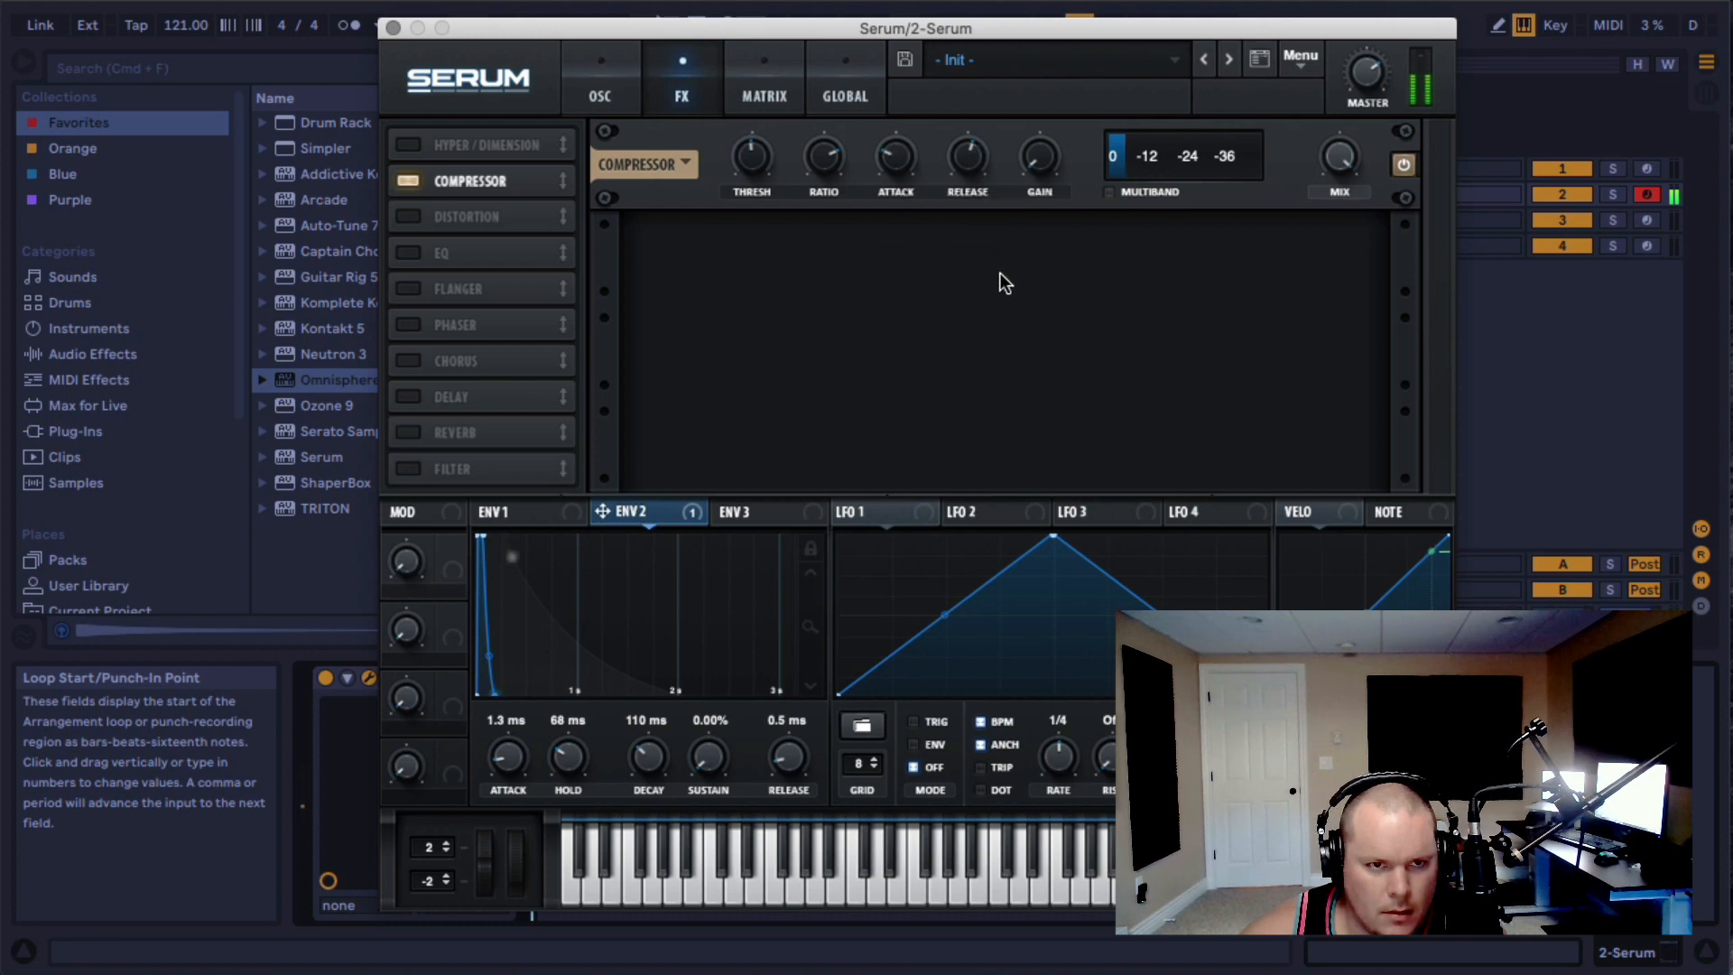
pyautogui.moveTo(1040, 152)
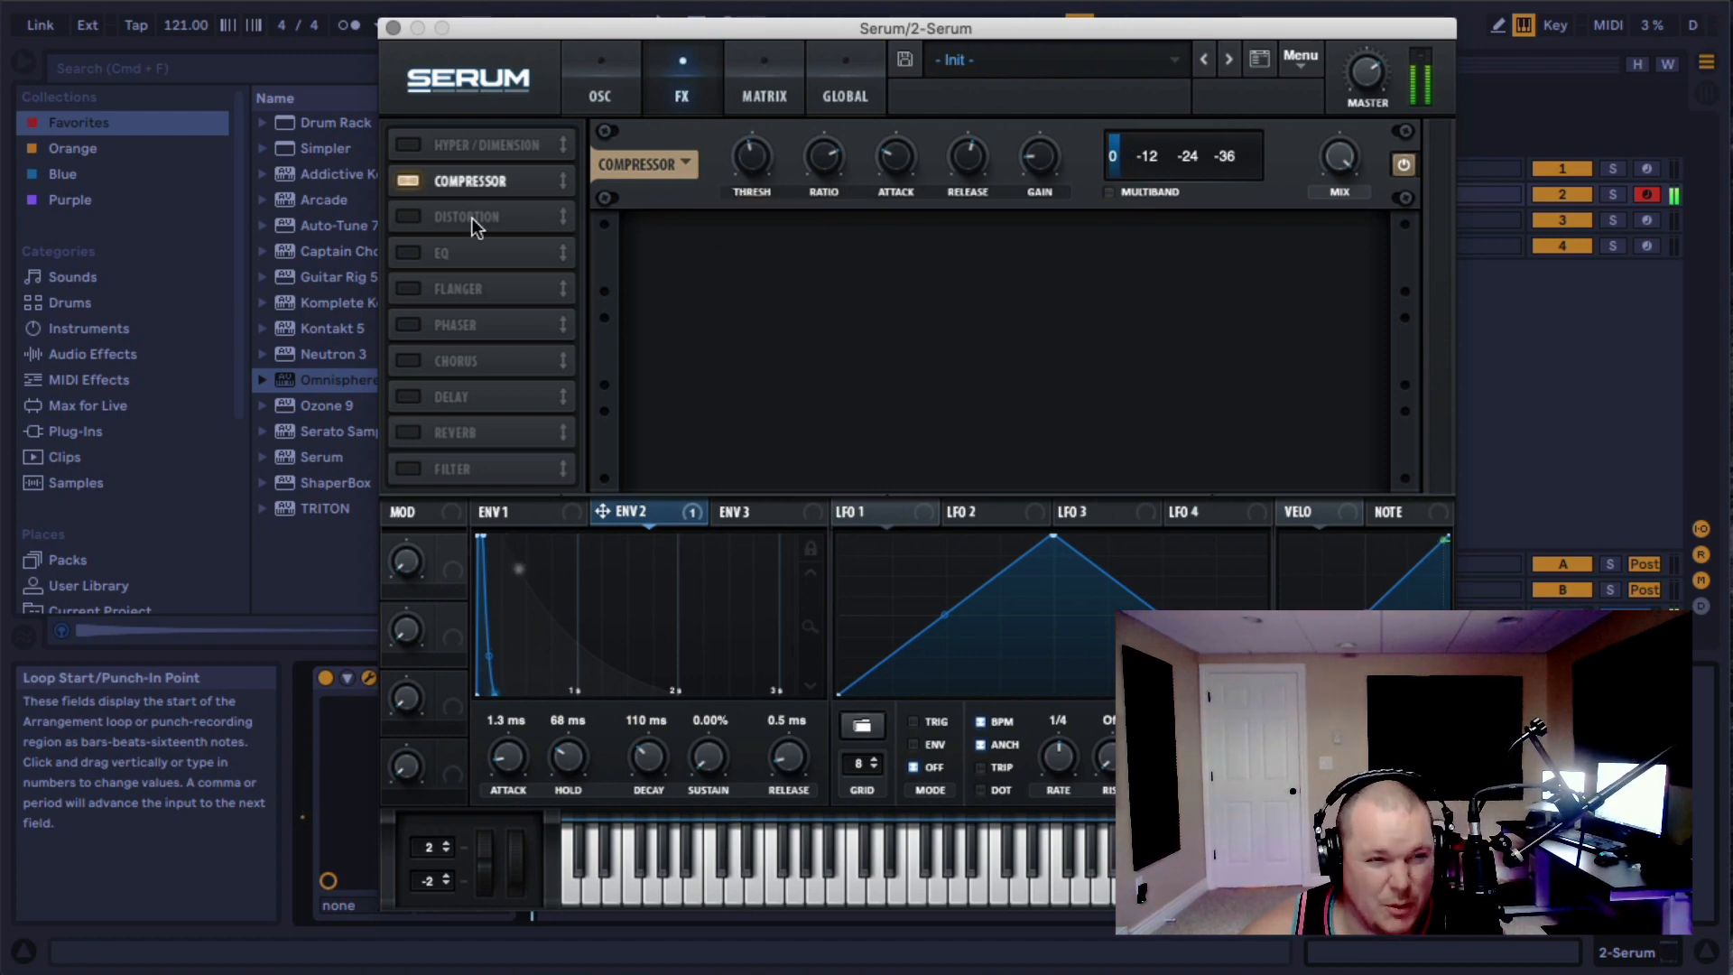
# - Enable the EQ effect and slightly adjust its gain
pyautogui.click(408, 254)
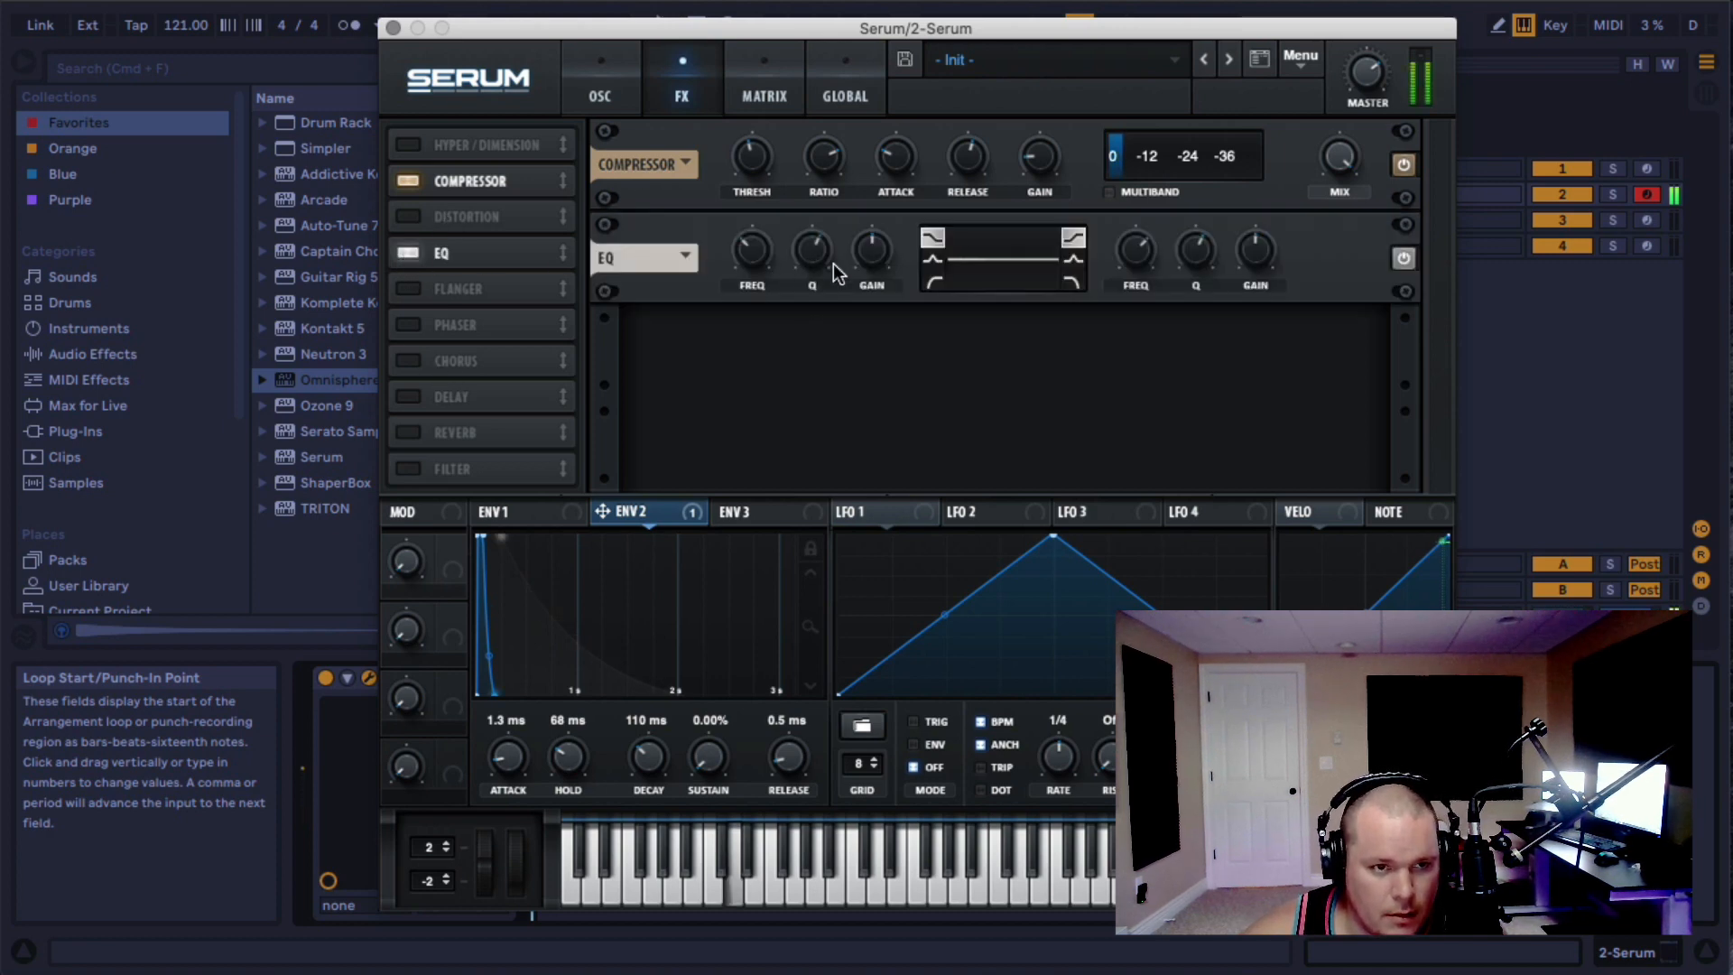
pyautogui.moveTo(862, 259)
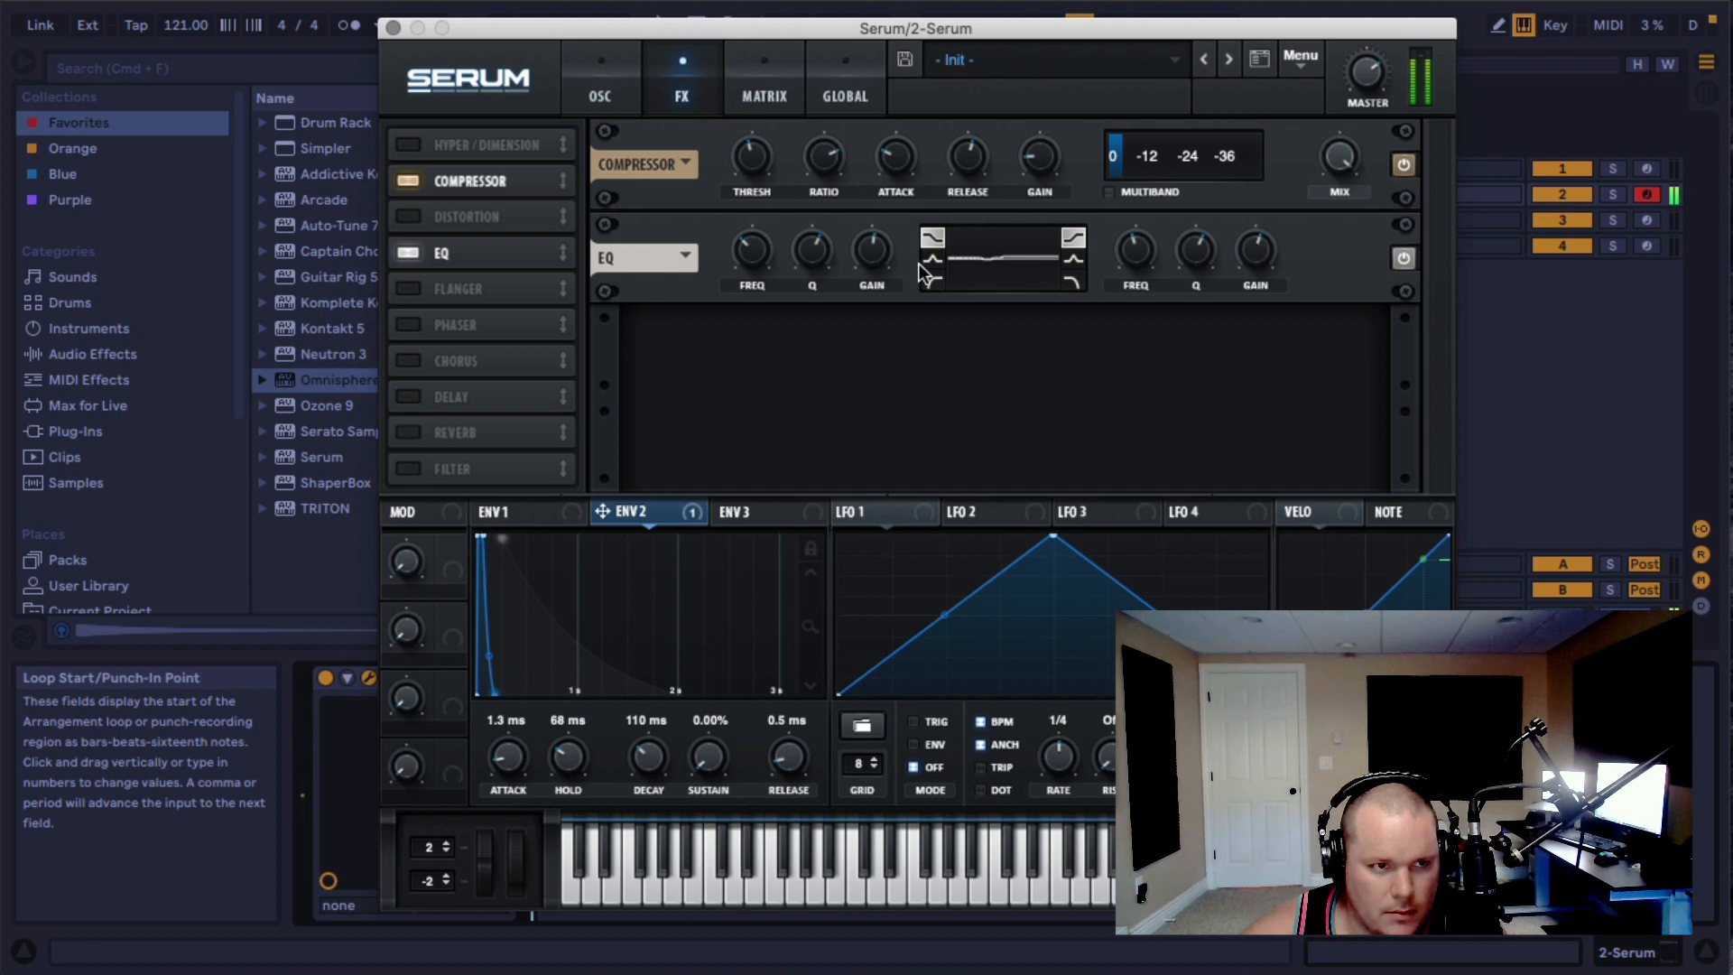
# - Enable the distortion effect in SoftClip mode and adjust its drive and mix
pyautogui.click(409, 217)
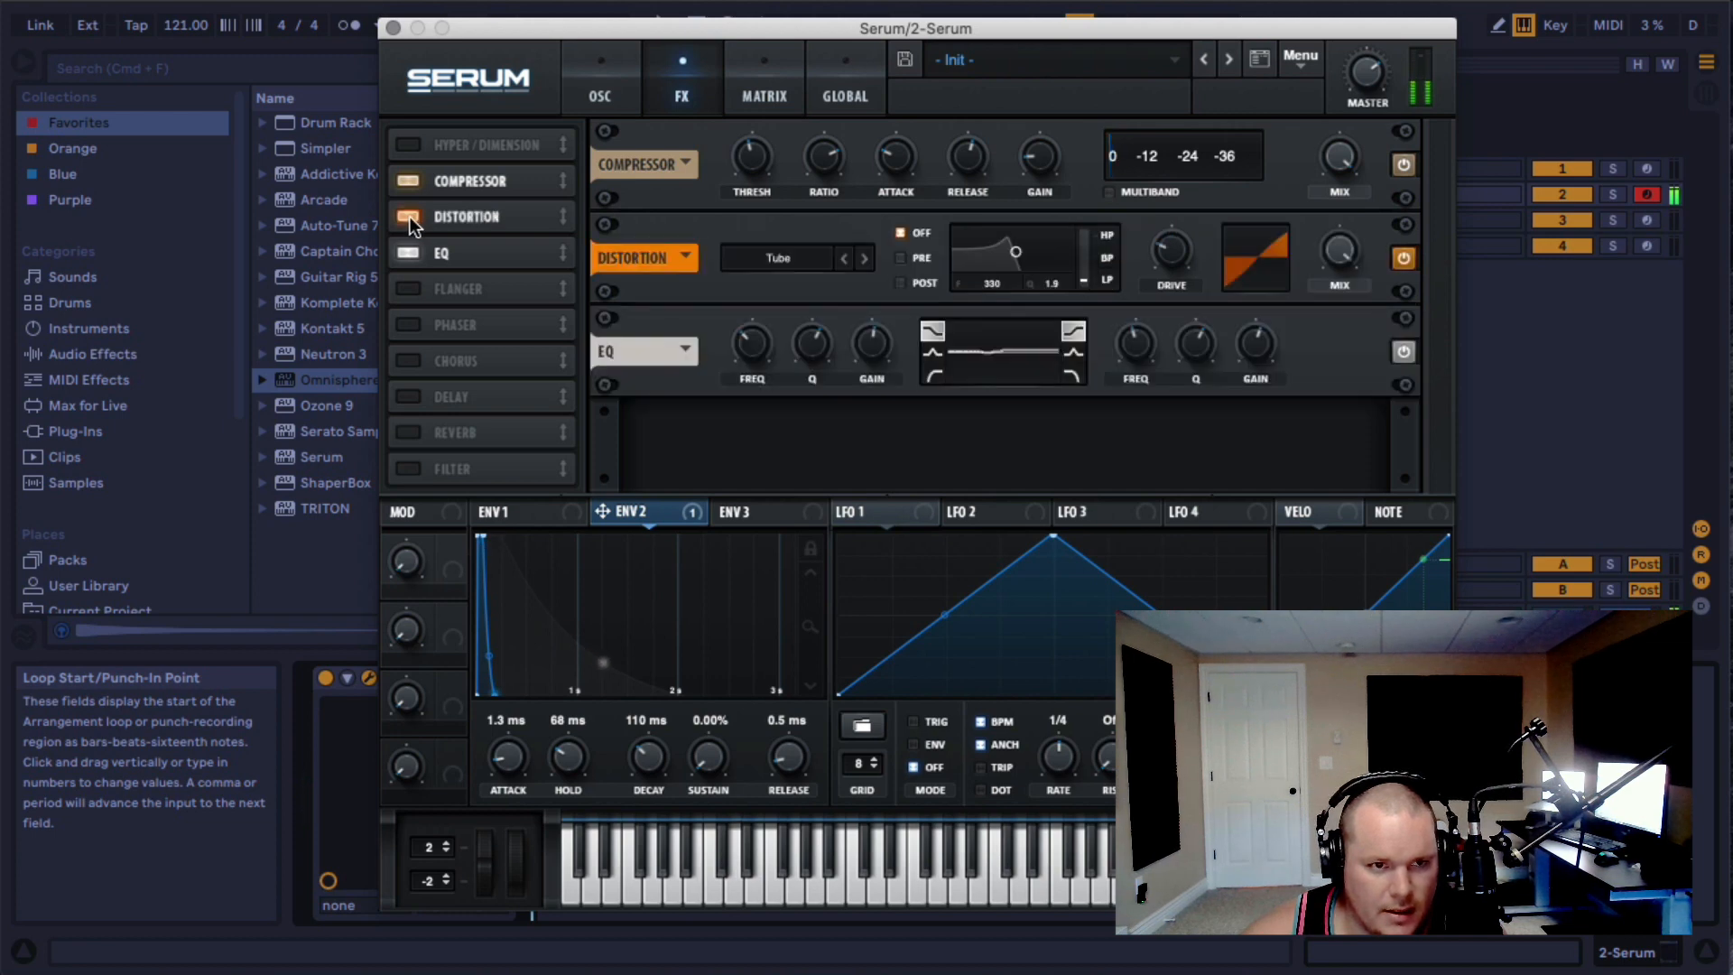
pyautogui.click(828, 261)
pyautogui.click(854, 313)
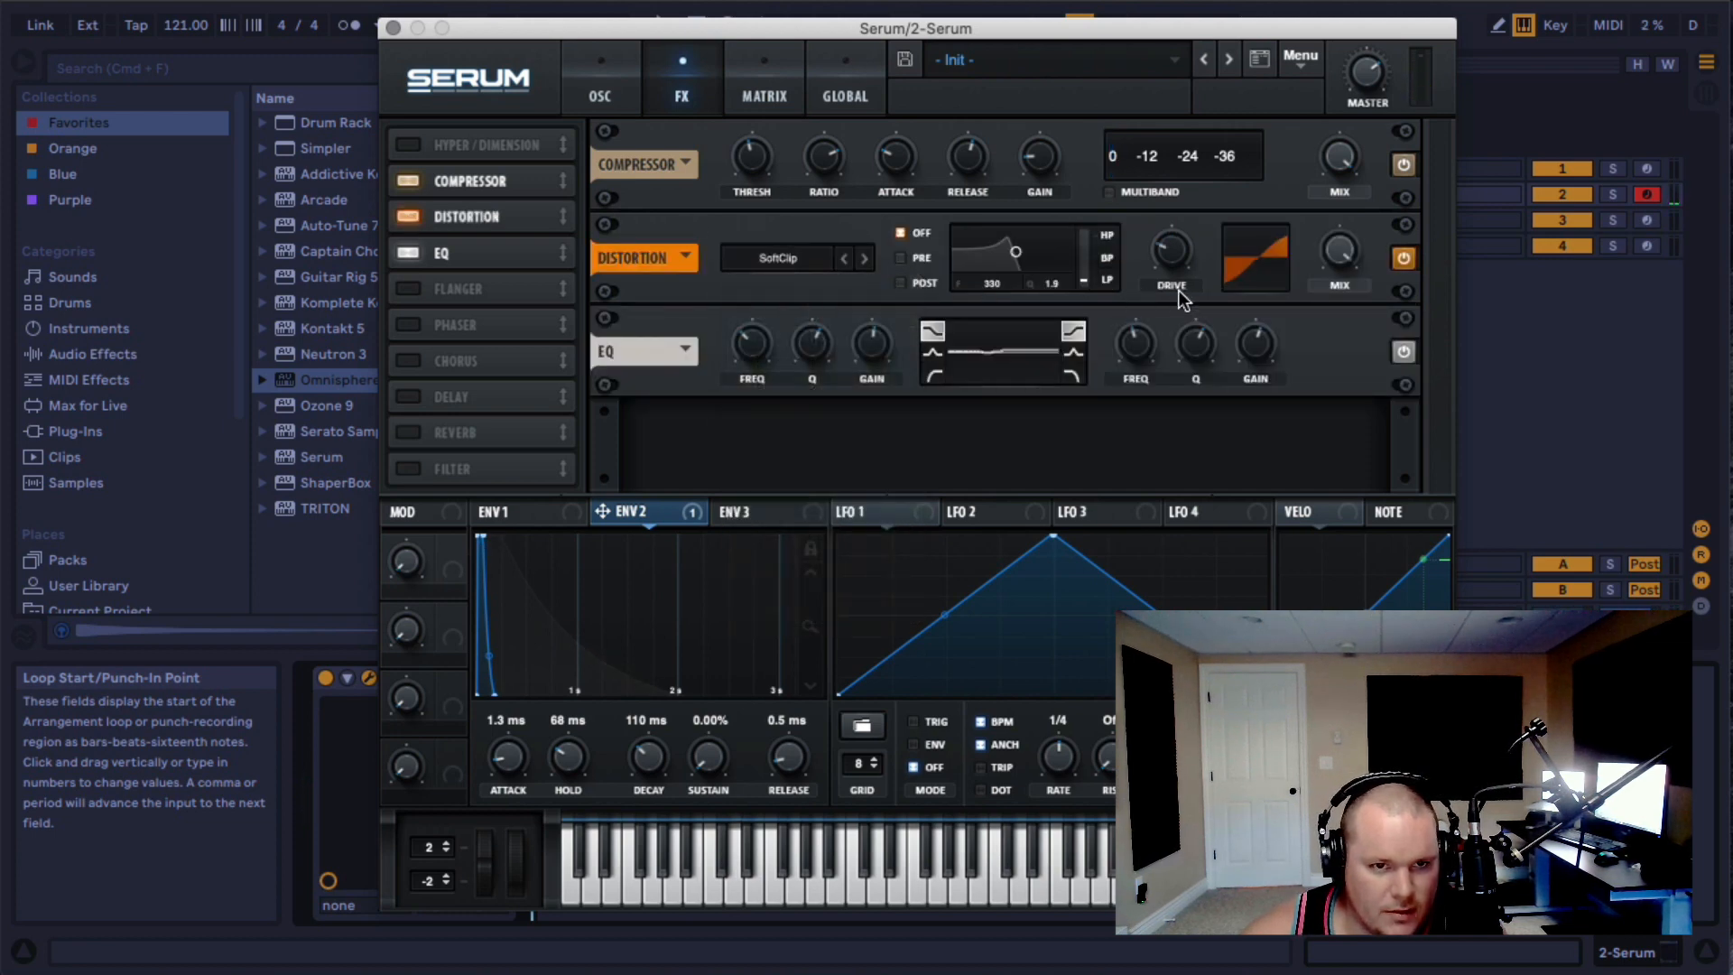
pyautogui.moveTo(1369, 268); pyautogui.dragTo(1317, 353)
pyautogui.moveTo(1177, 256); pyautogui.dragTo(1174, 180)
# - Set the distortion's low-pass filter to Post, with a cutoff of about 1754 and a Q of about 0.3
pyautogui.moveTo(1014, 265); pyautogui.dragTo(1051, 285)
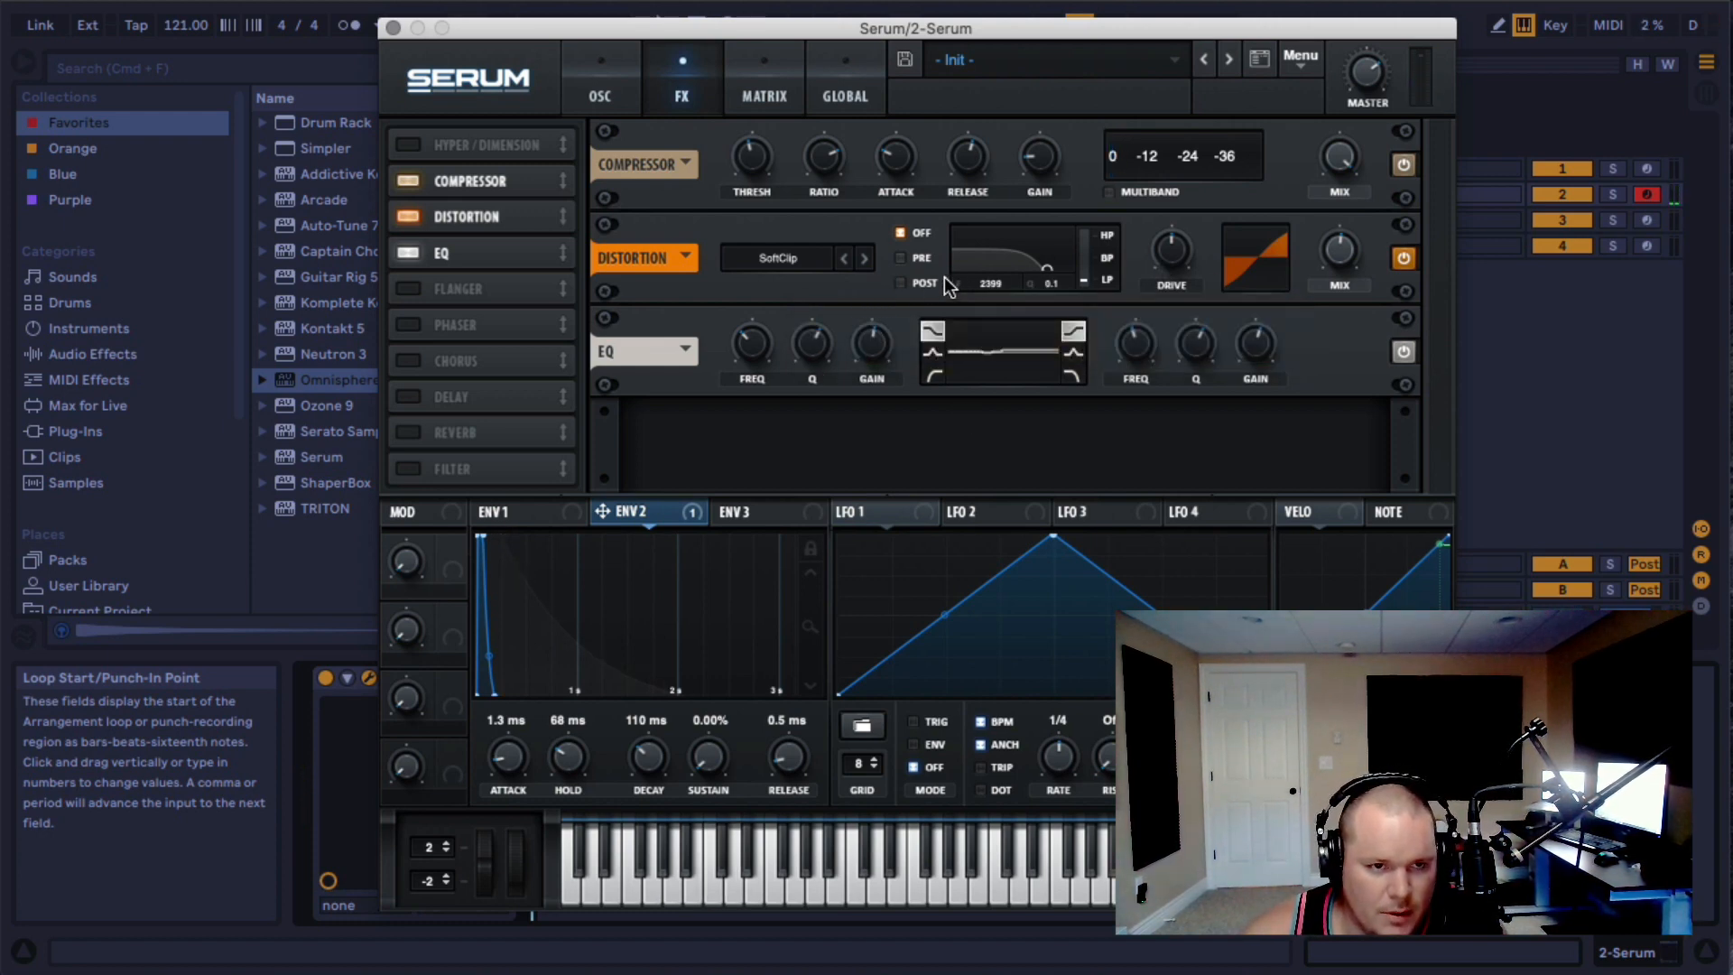
pyautogui.click(917, 268)
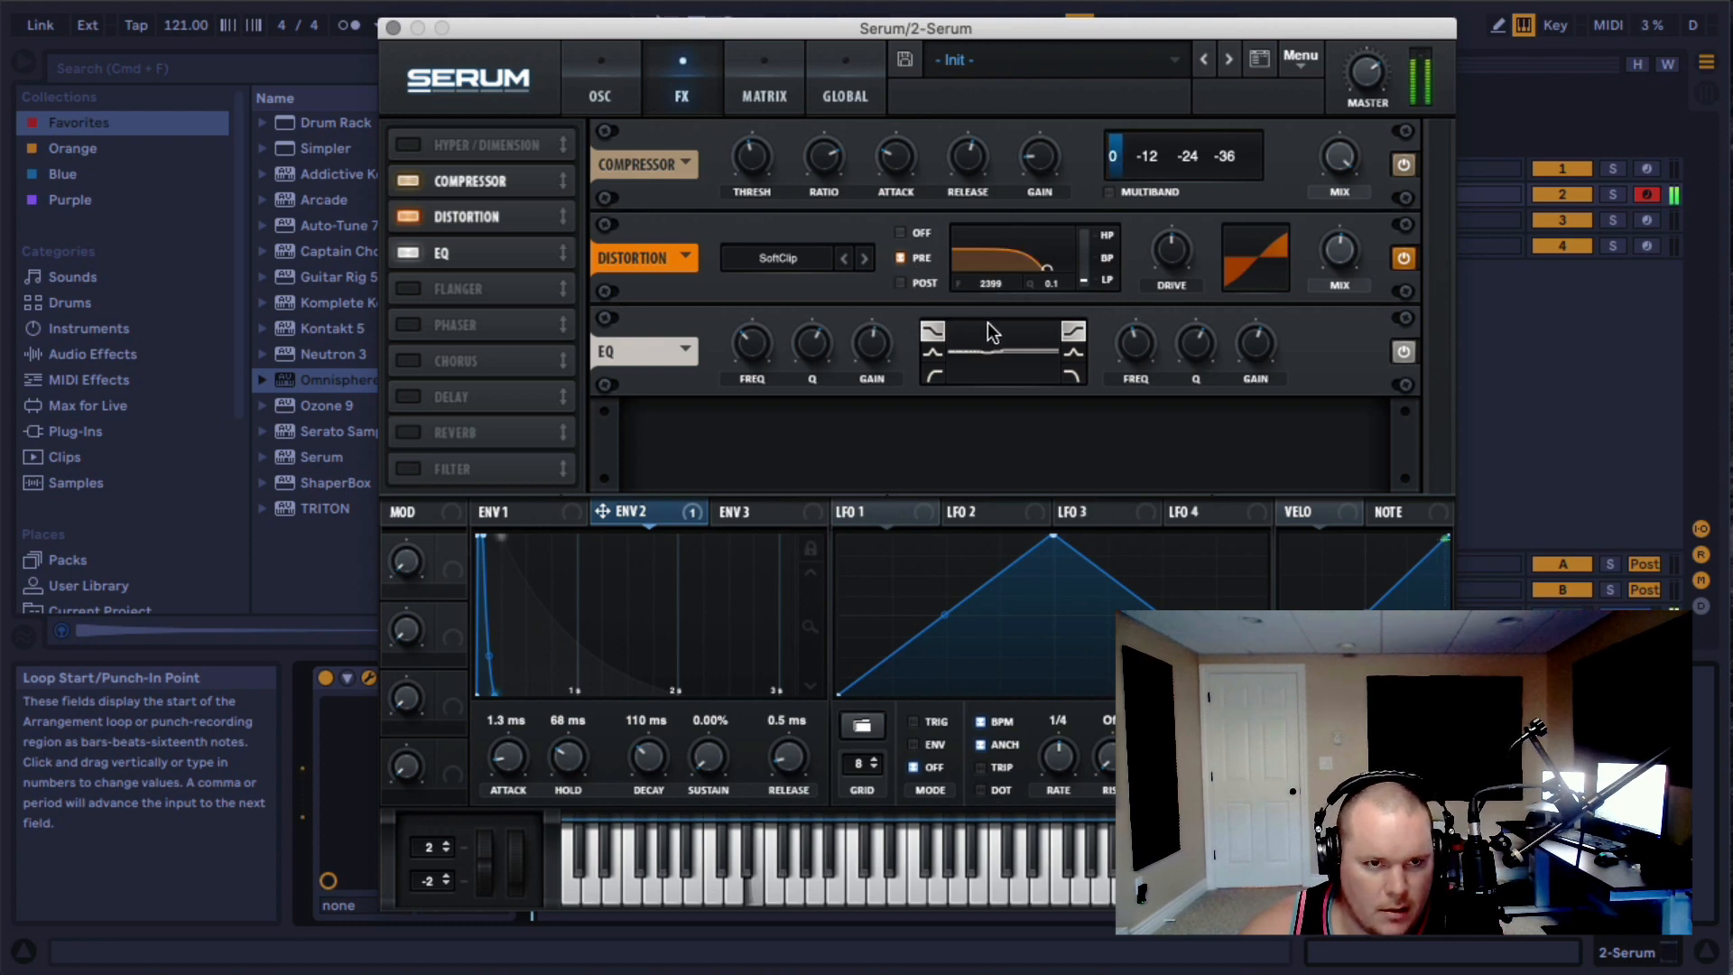
pyautogui.click(925, 283)
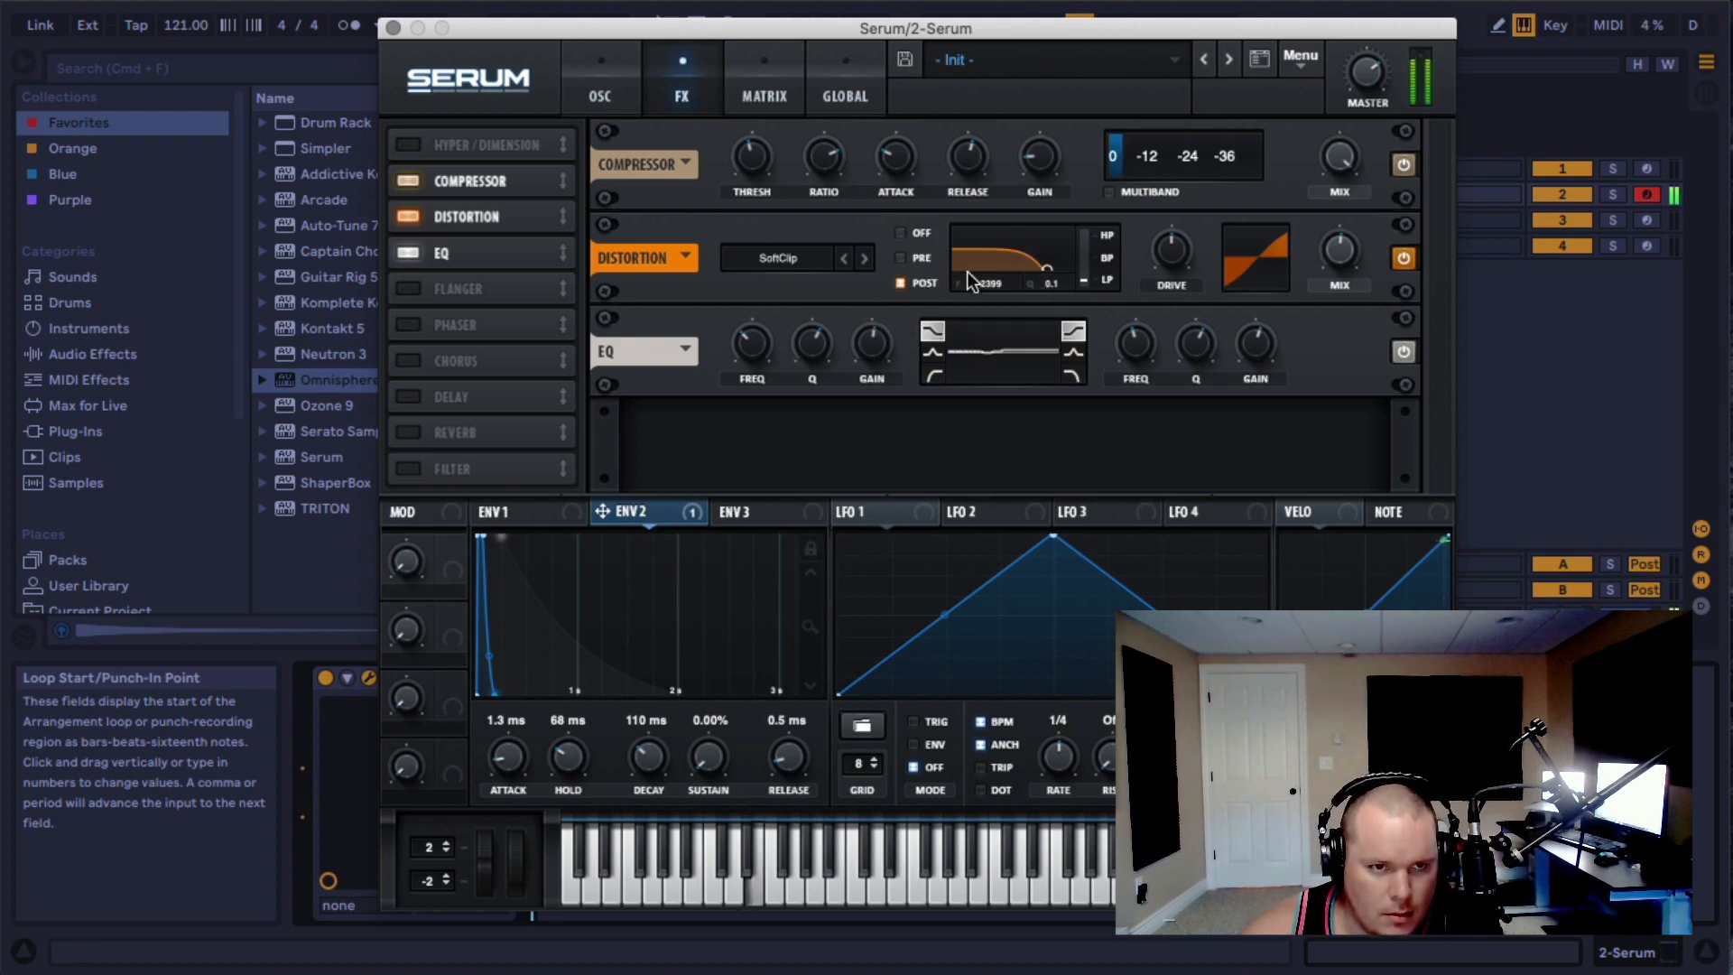
pyautogui.moveTo(1046, 268)
pyautogui.mouseDown()
pyautogui.moveTo(1012, 255)
pyautogui.moveTo(1057, 245)
pyautogui.moveTo(1042, 270)
pyautogui.mouseUp()
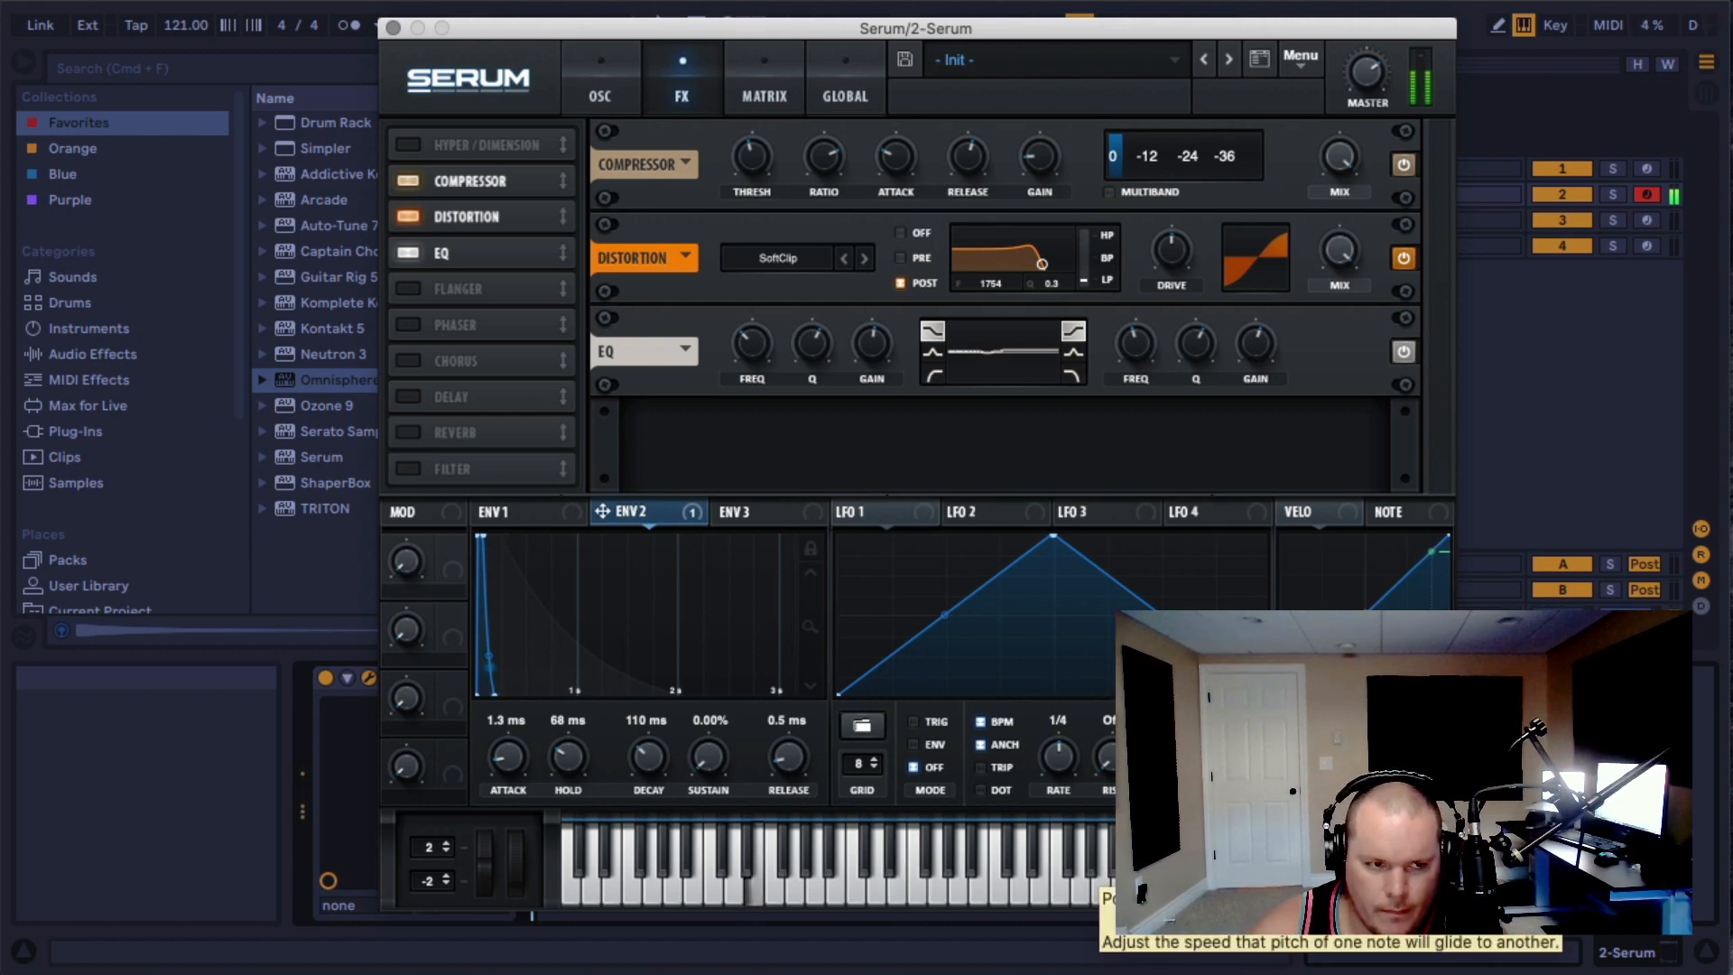
# - Tighten envelope 2 with a 40 ms hold, 101 ms decay and 0.0 ms release
pyautogui.moveTo(564, 757); pyautogui.dragTo(565, 762)
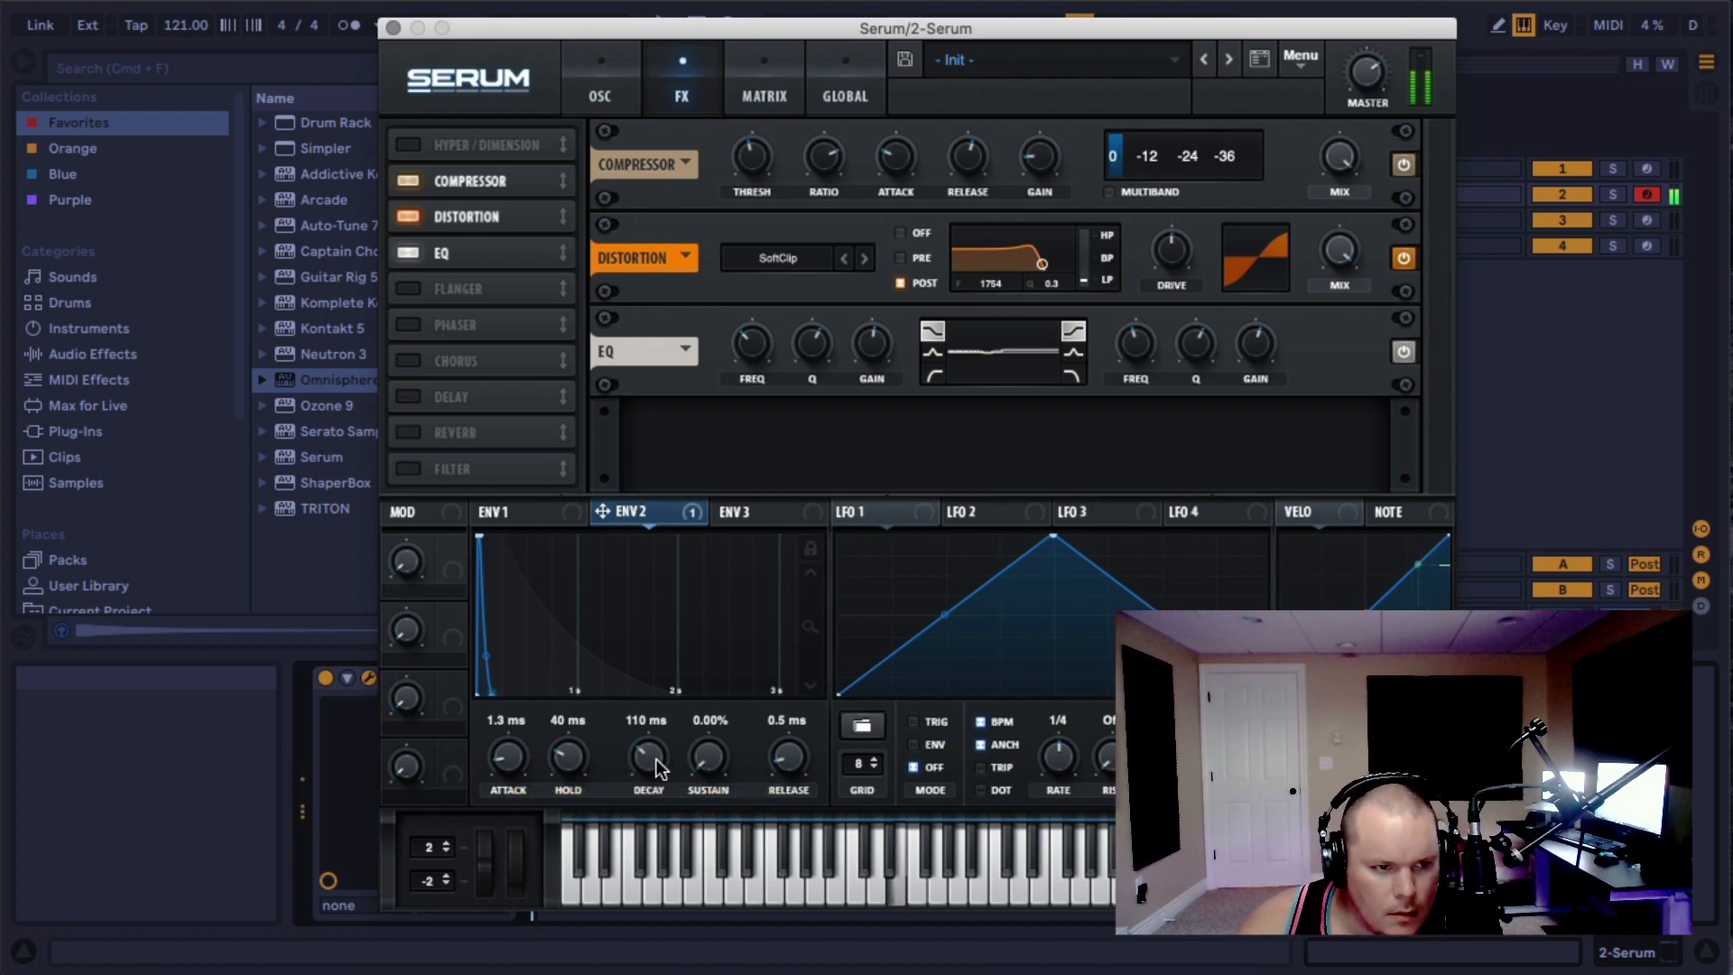
pyautogui.moveTo(656, 758); pyautogui.dragTo(665, 784)
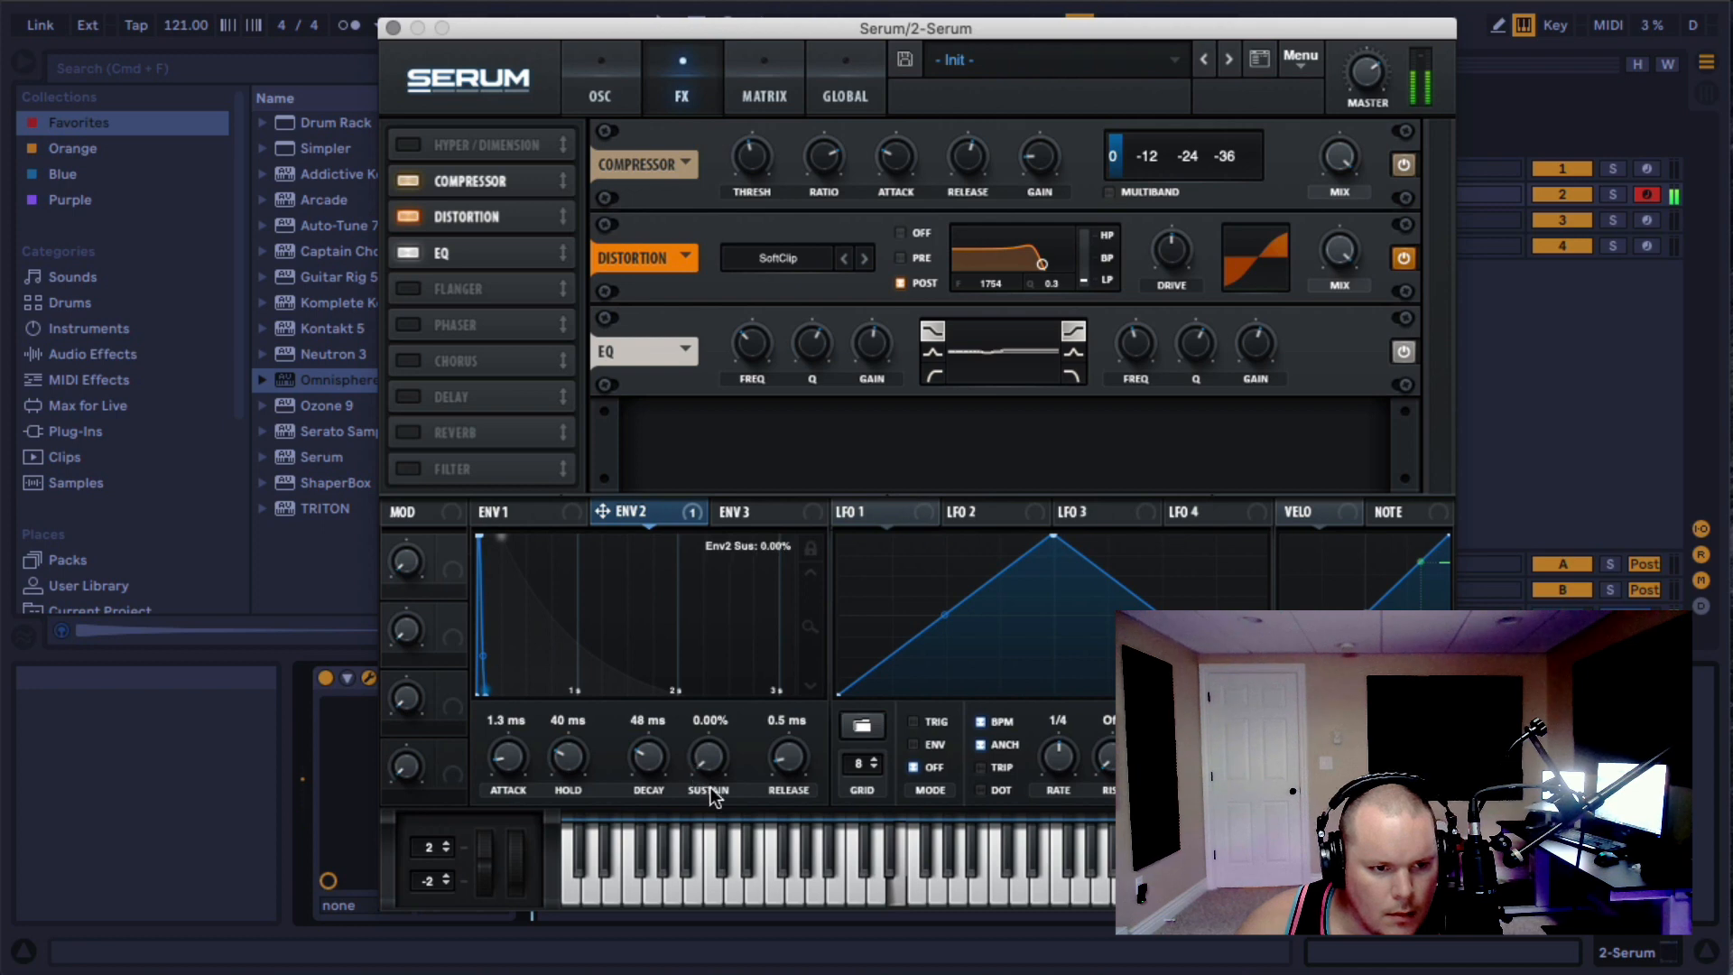
pyautogui.moveTo(774, 764); pyautogui.dragTo(830, 913)
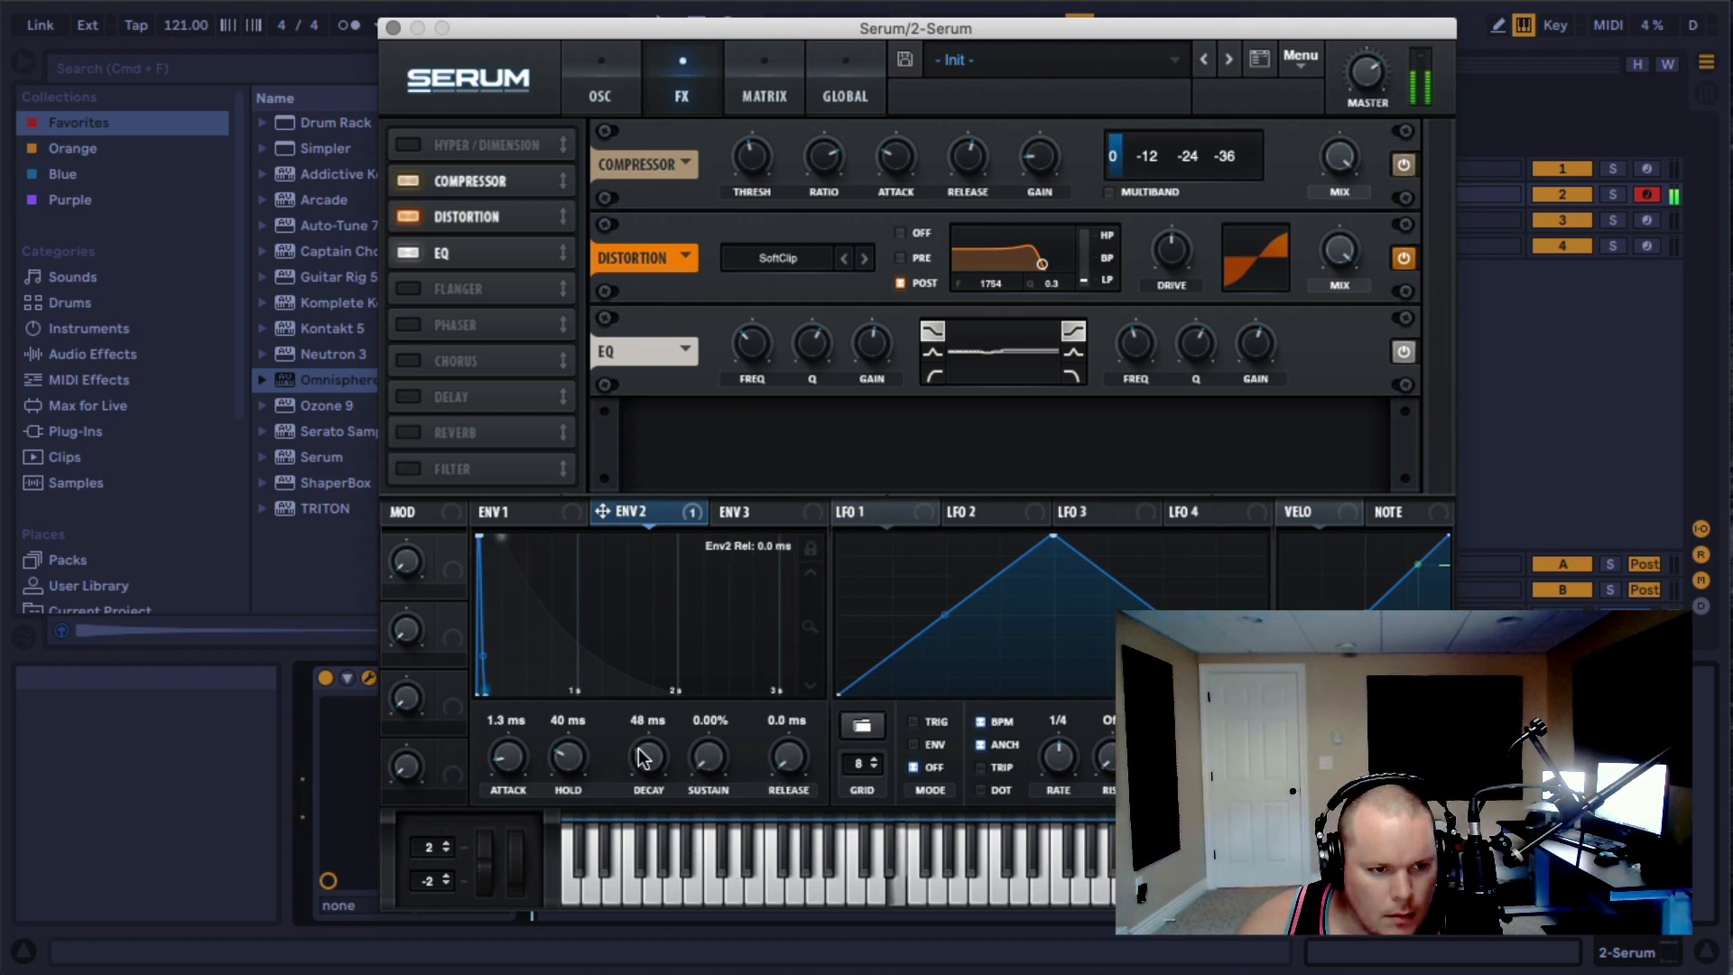
pyautogui.moveTo(640, 758)
pyautogui.mouseDown()
pyautogui.moveTo(640, 725)
pyautogui.moveTo(648, 763)
pyautogui.mouseUp()
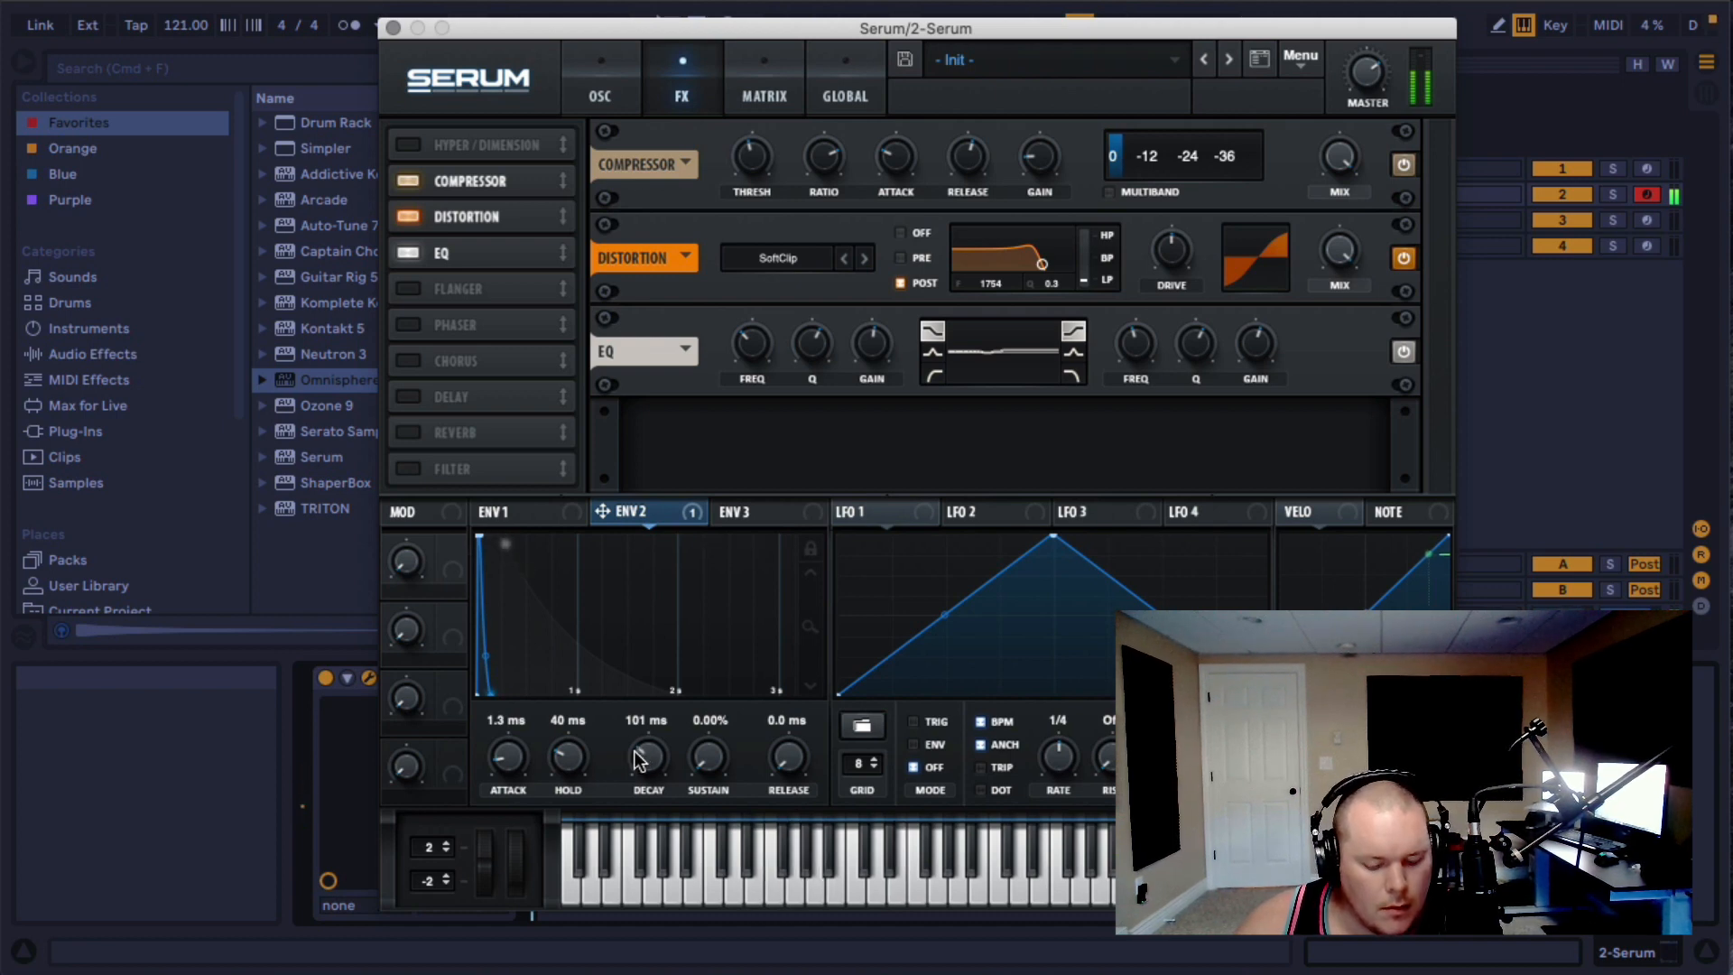
# - Enable Osc B and lower its level
pyautogui.click(606, 108)
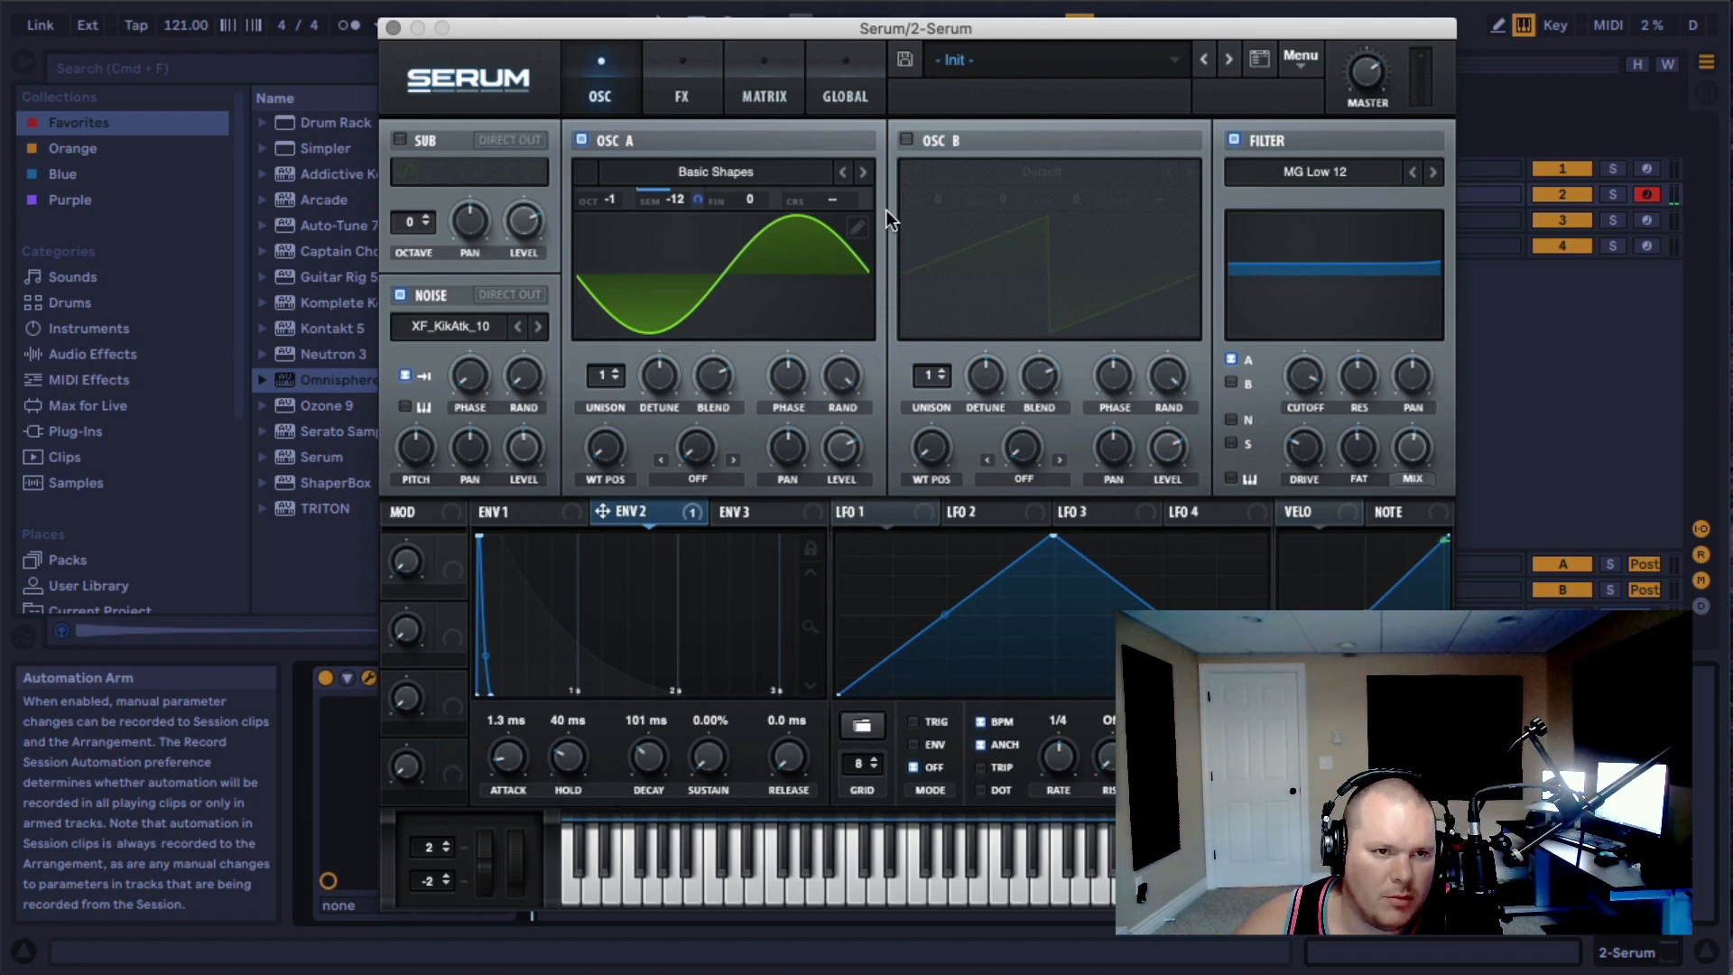
pyautogui.click(906, 141)
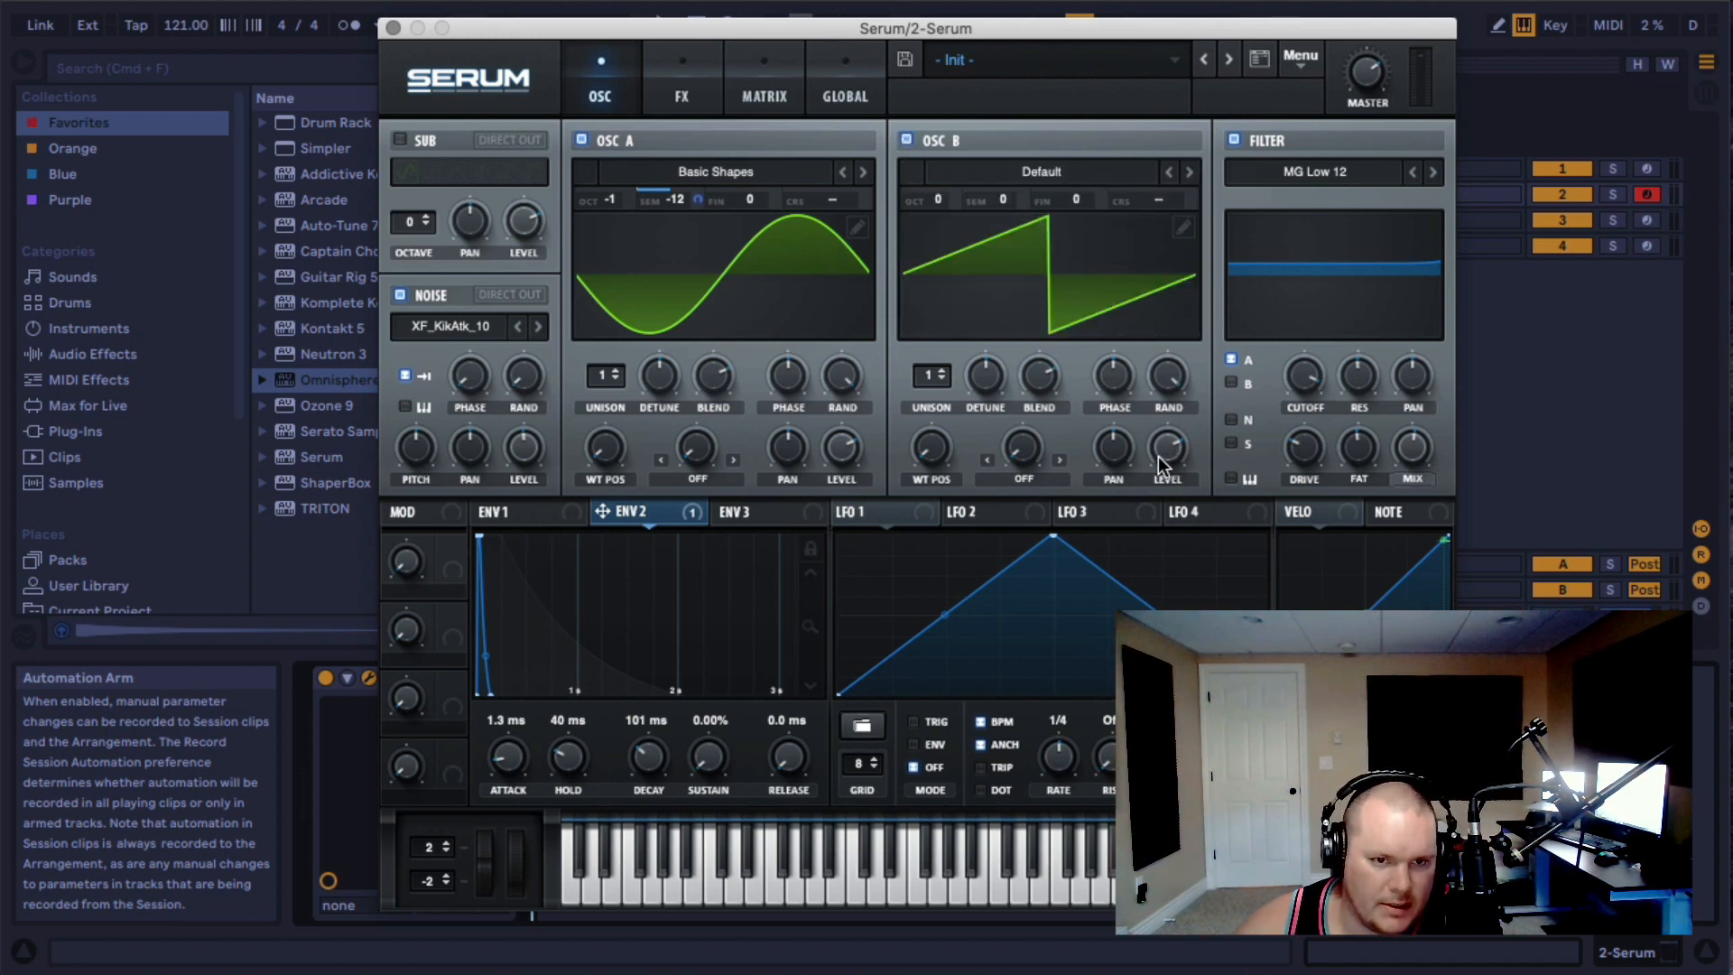
pyautogui.moveTo(1160, 454); pyautogui.dragTo(1214, 573)
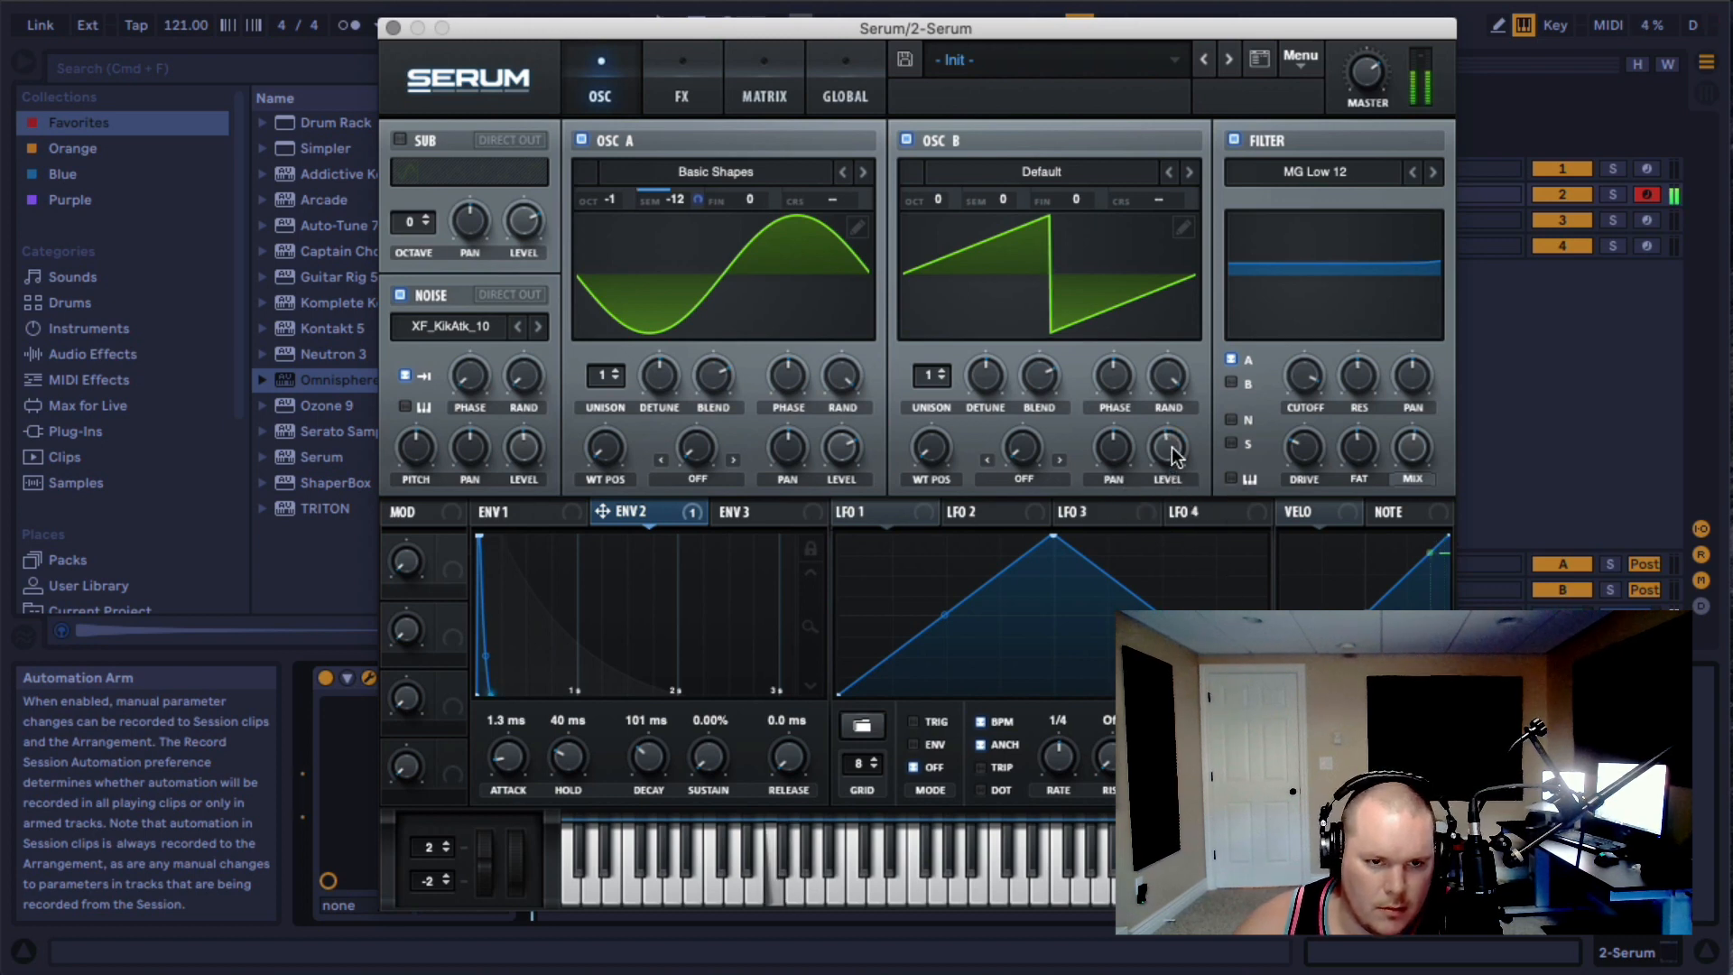
pyautogui.moveTo(1172, 448); pyautogui.dragTo(1185, 491)
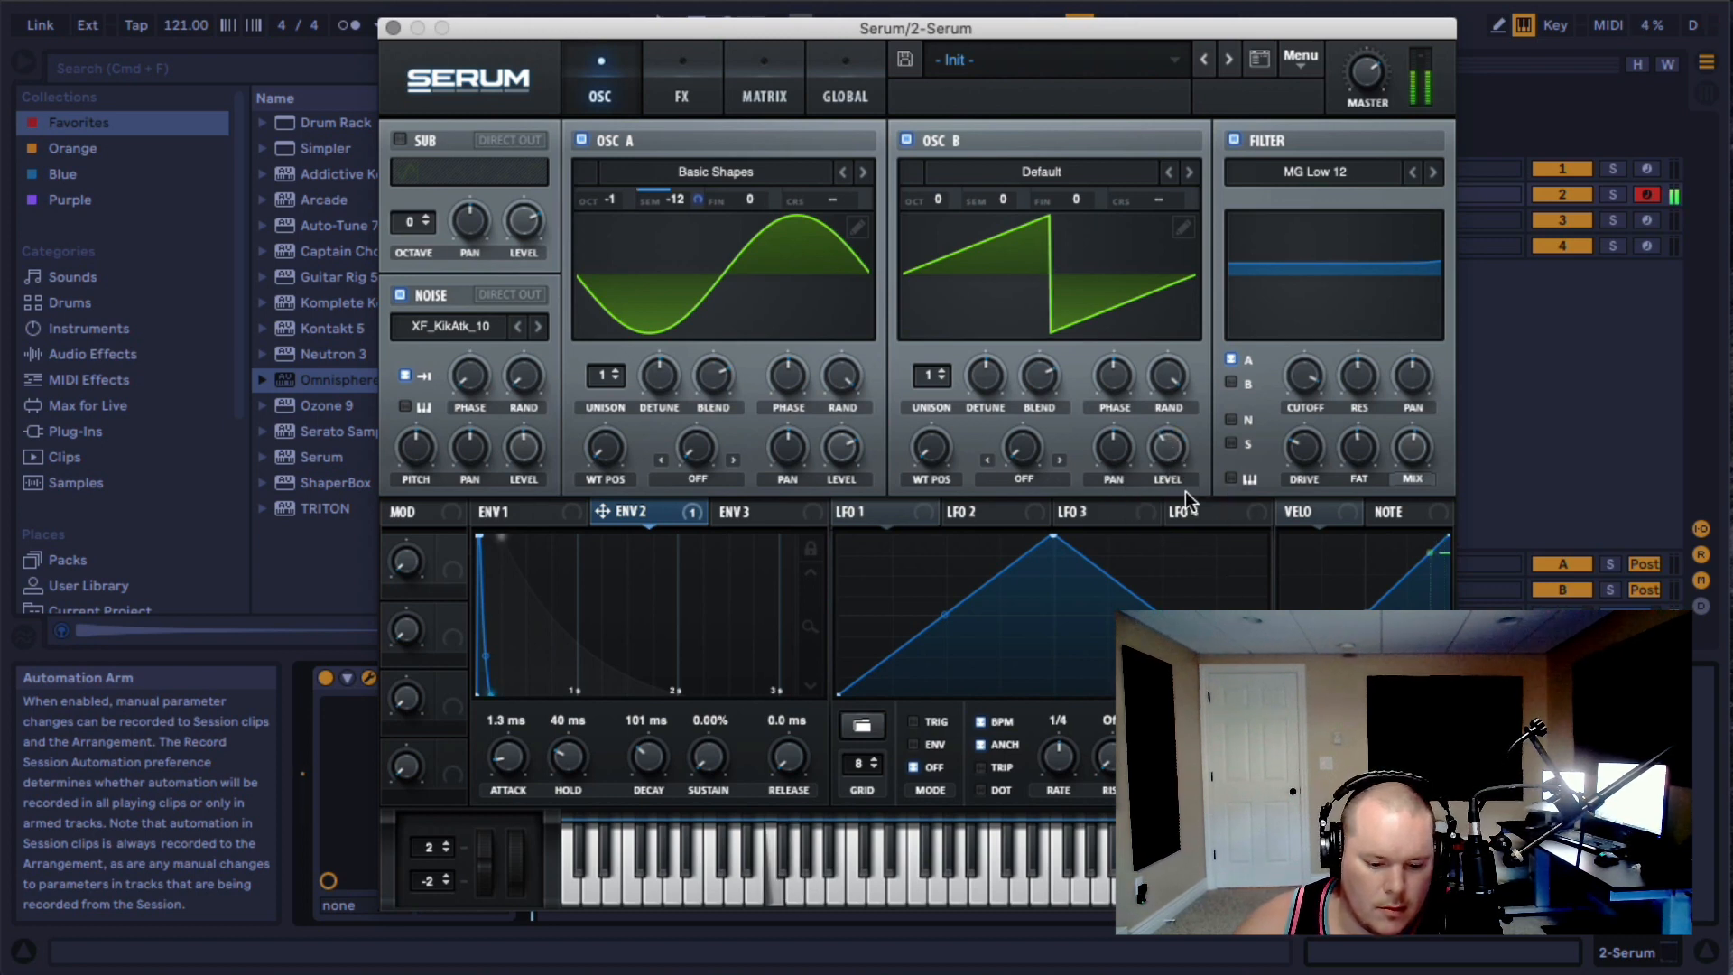
# - Load the Analog Basic Shapes wavetable into Osc B and shift its wavetable position to the triangle wave
pyautogui.click(1035, 181)
pyautogui.moveTo(1056, 224)
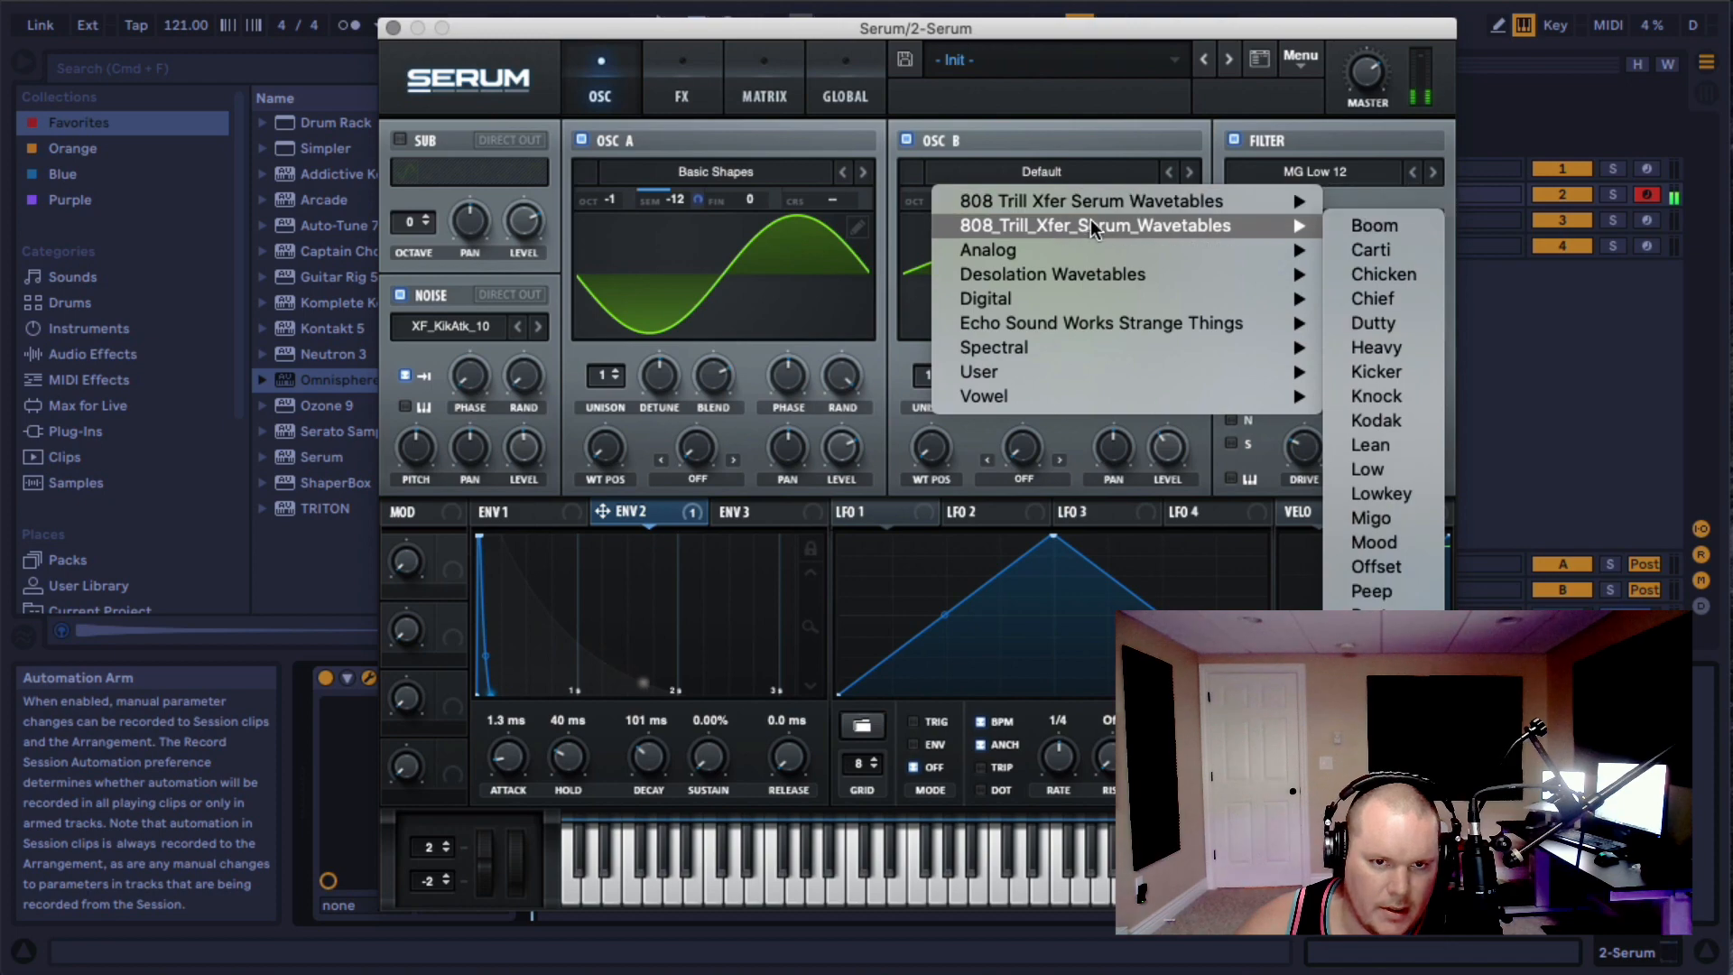
pyautogui.moveTo(1245, 250)
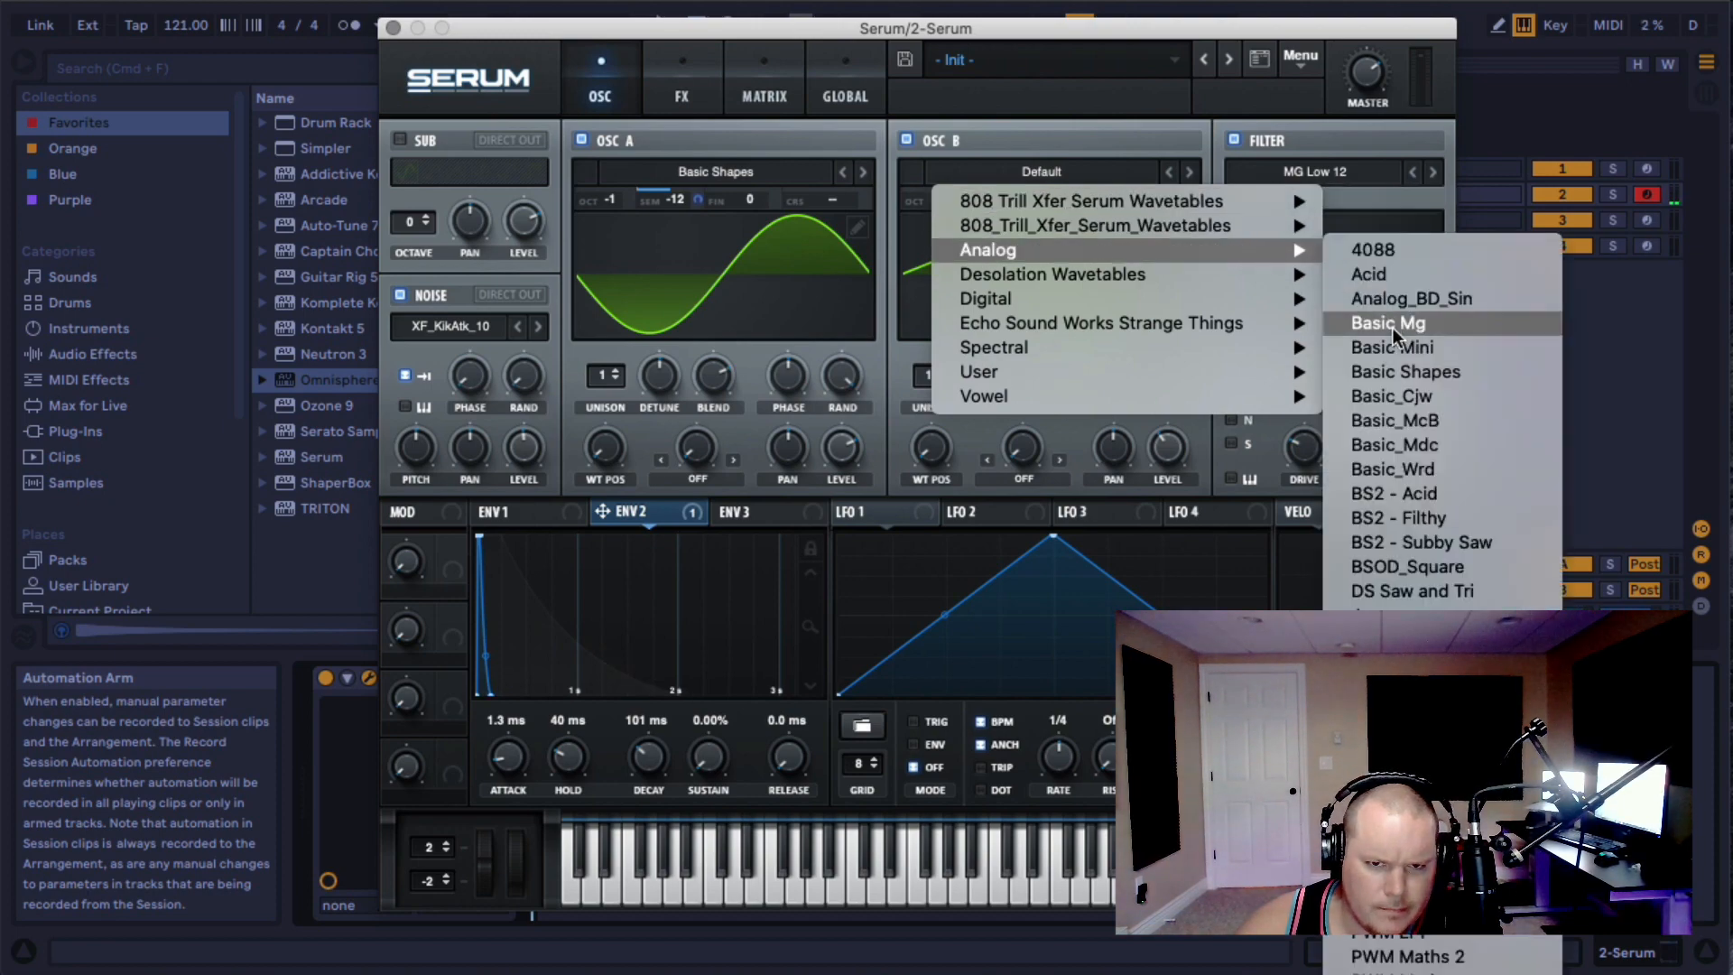
pyautogui.click(1403, 367)
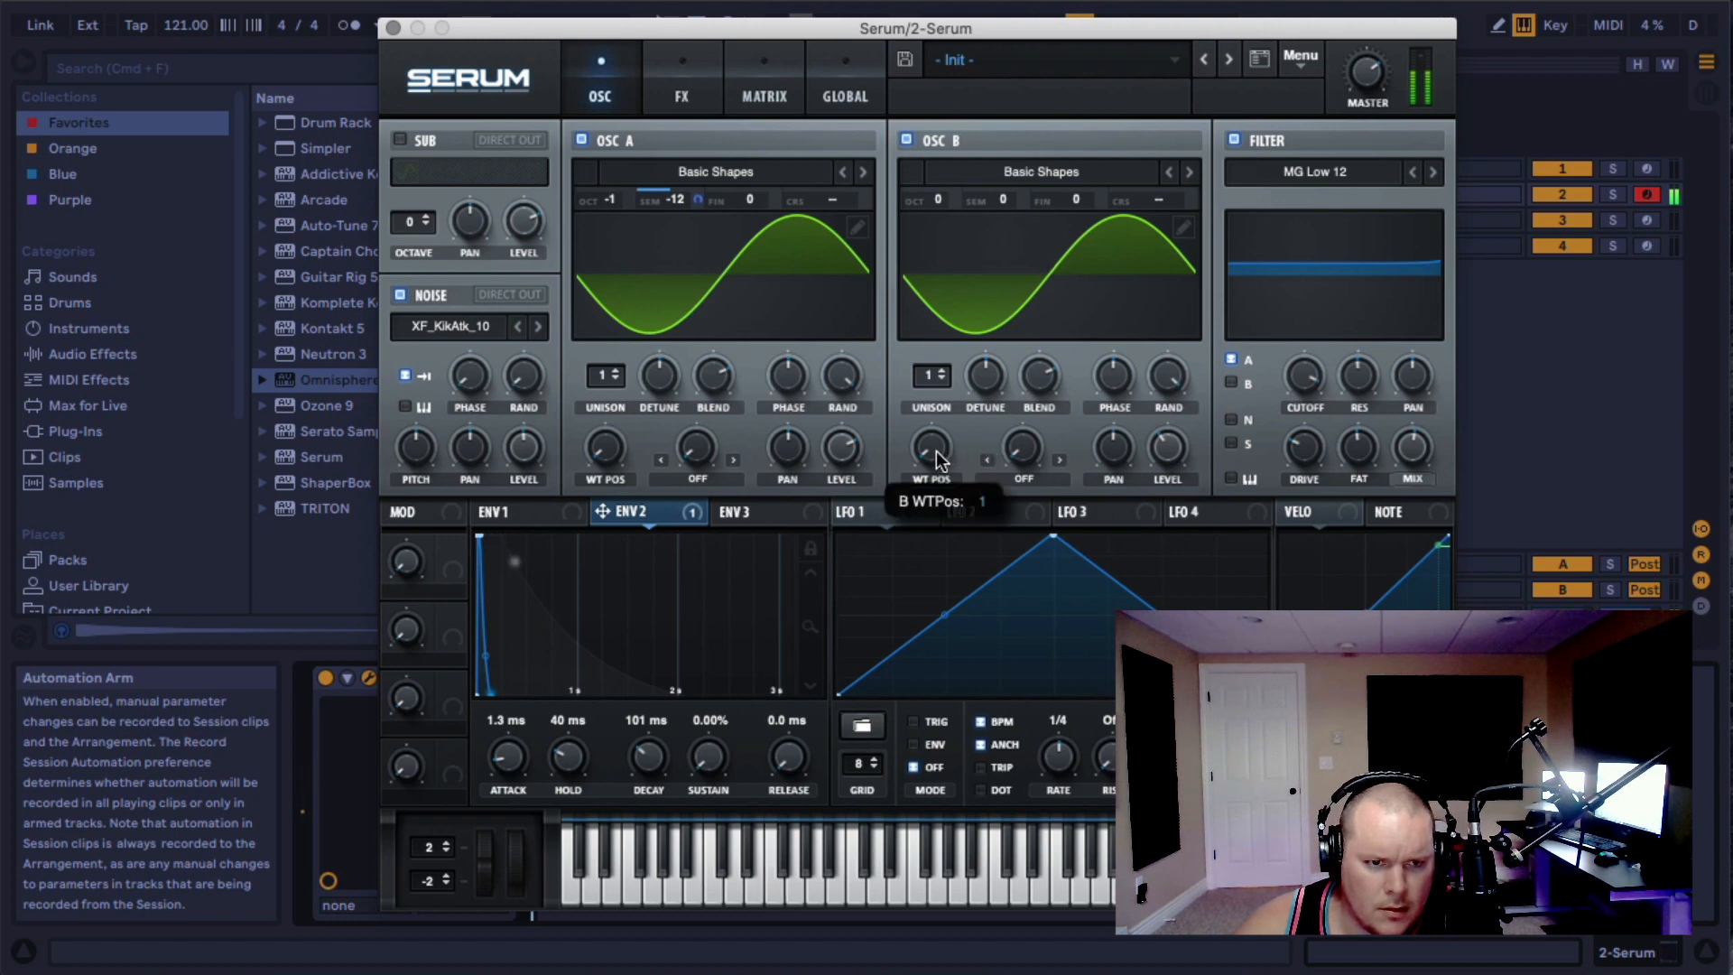
pyautogui.moveTo(936, 452); pyautogui.dragTo(939, 345)
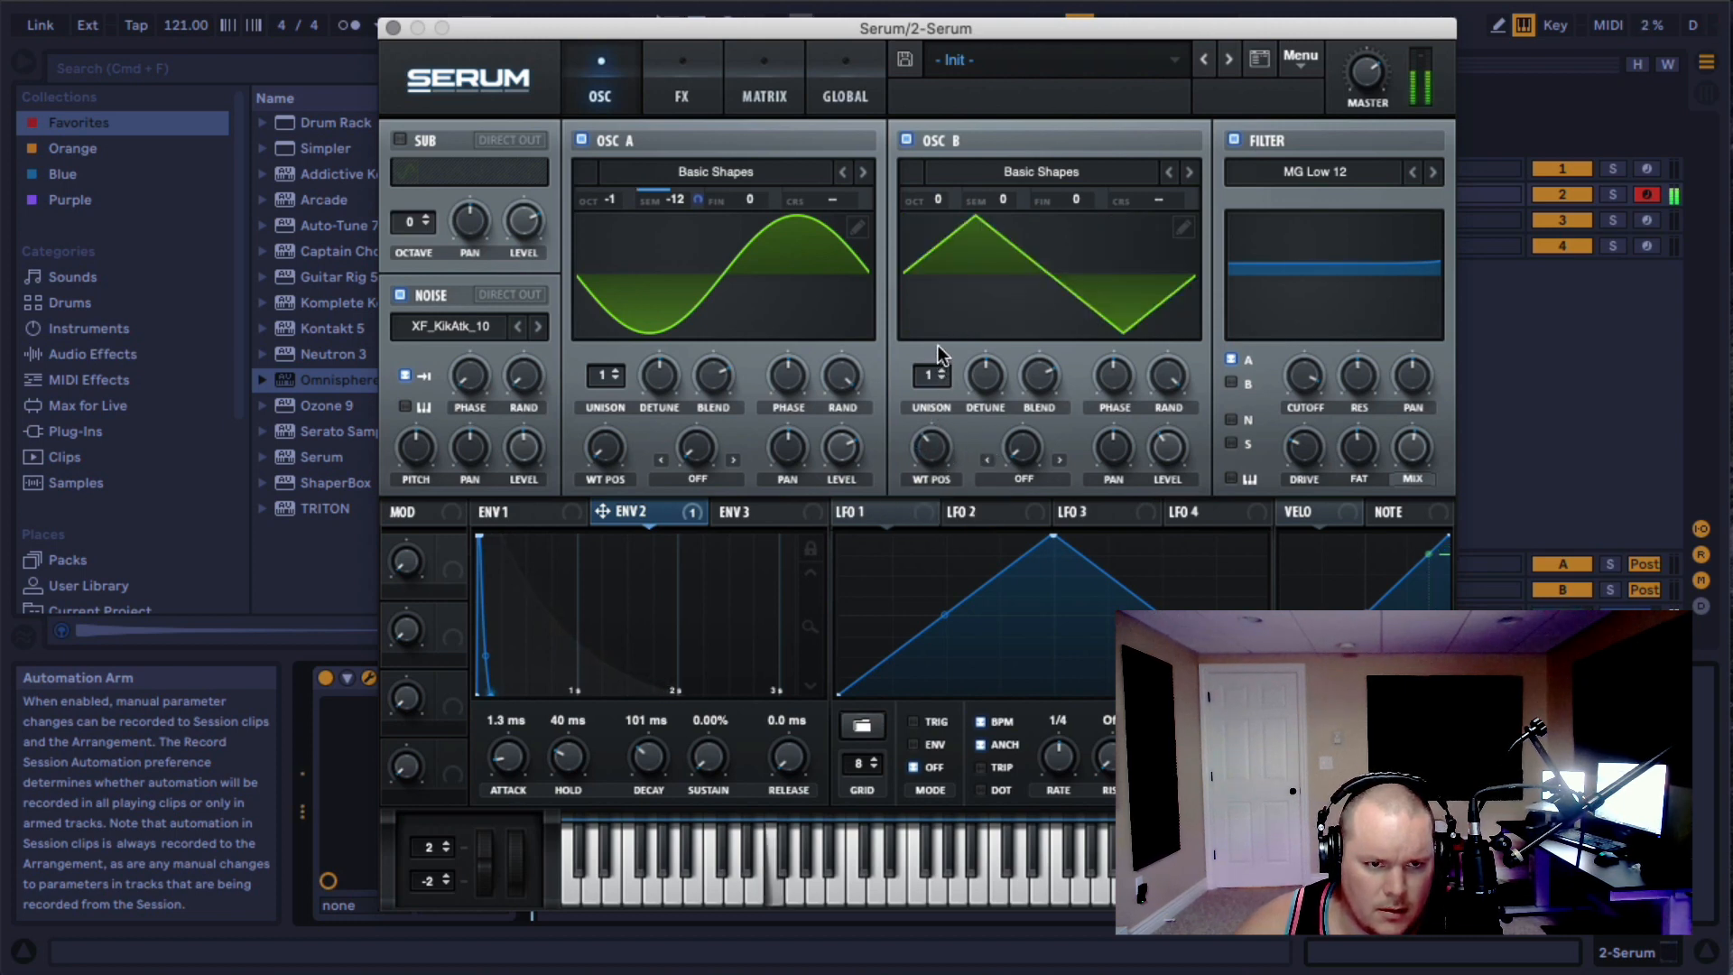
# - Warp Osc B with an adjusted Bend +/- amount, audition it, and switch the oscillator off
pyautogui.click(1024, 481)
pyautogui.click(1047, 653)
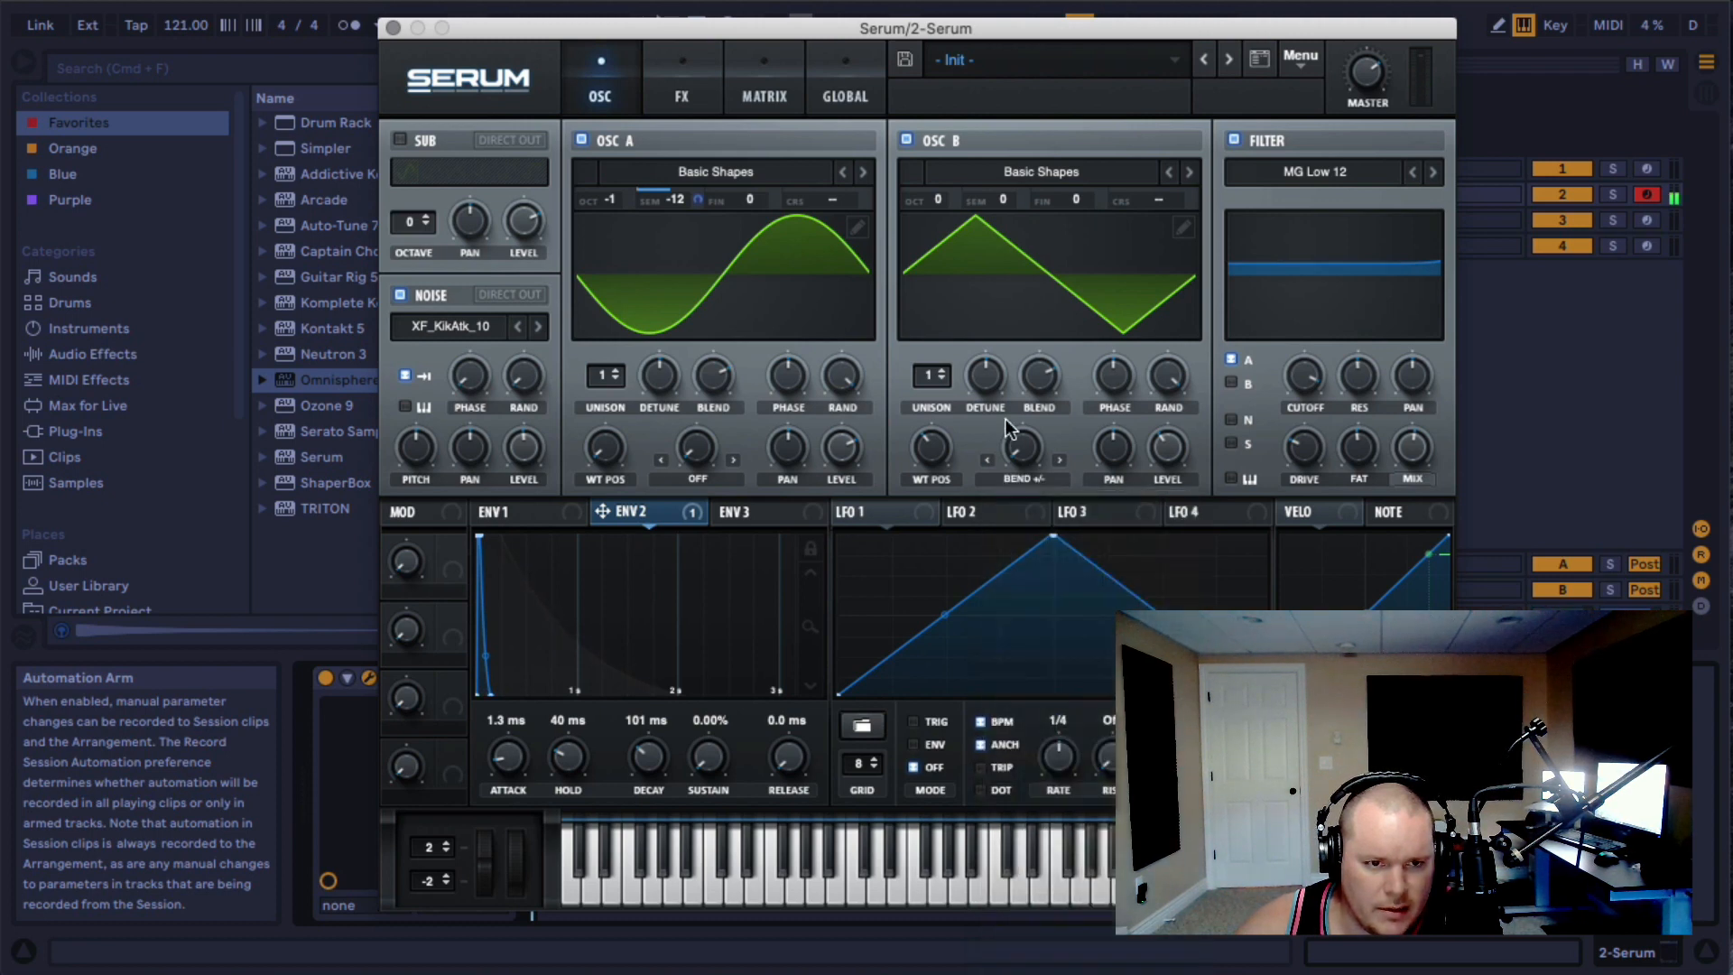
pyautogui.moveTo(1022, 447); pyautogui.dragTo(1032, 373)
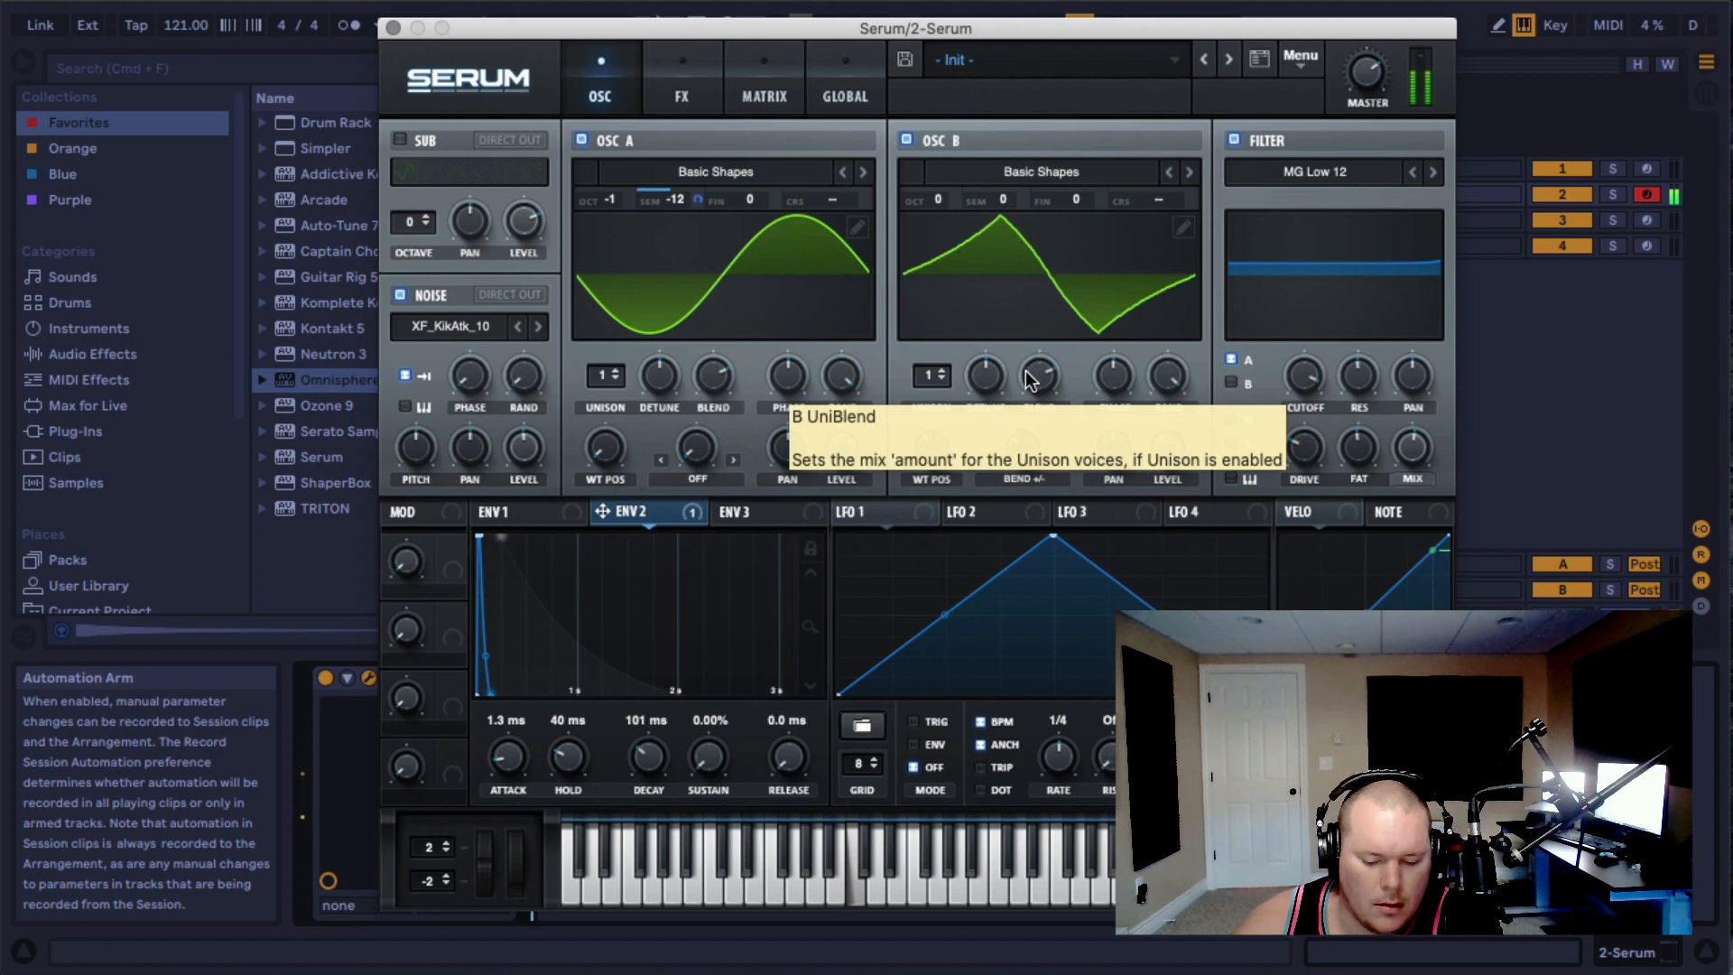
pyautogui.moveTo(1022, 445); pyautogui.dragTo(1009, 308)
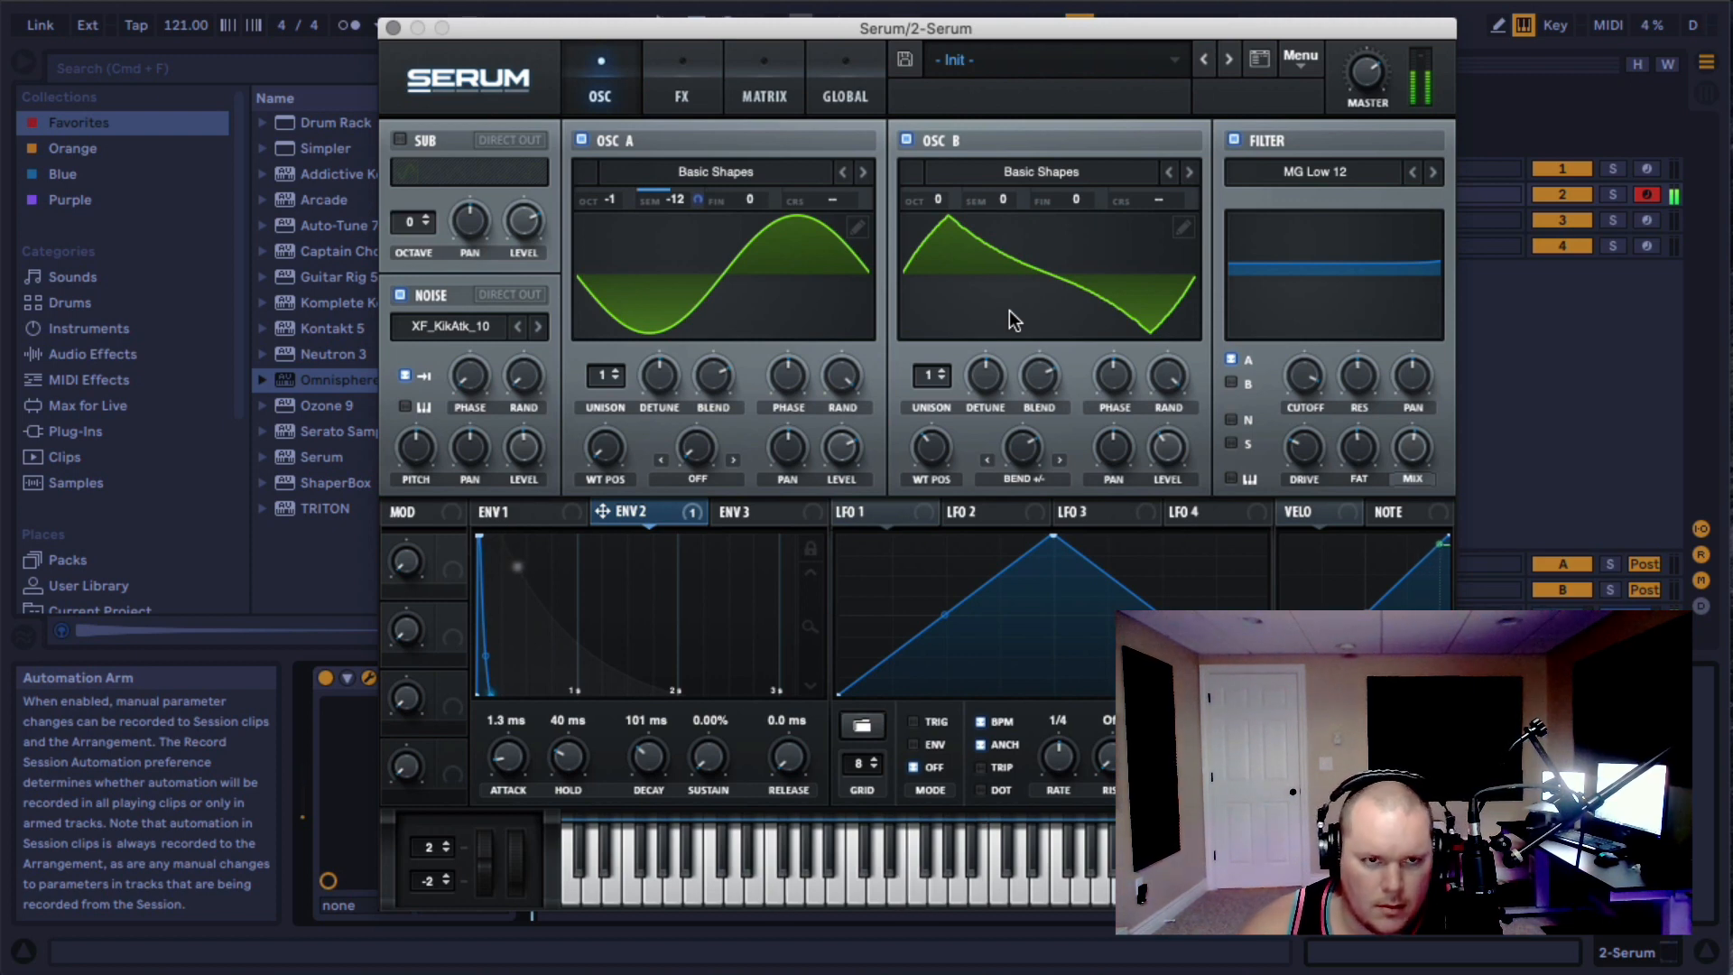
pyautogui.click(904, 141)
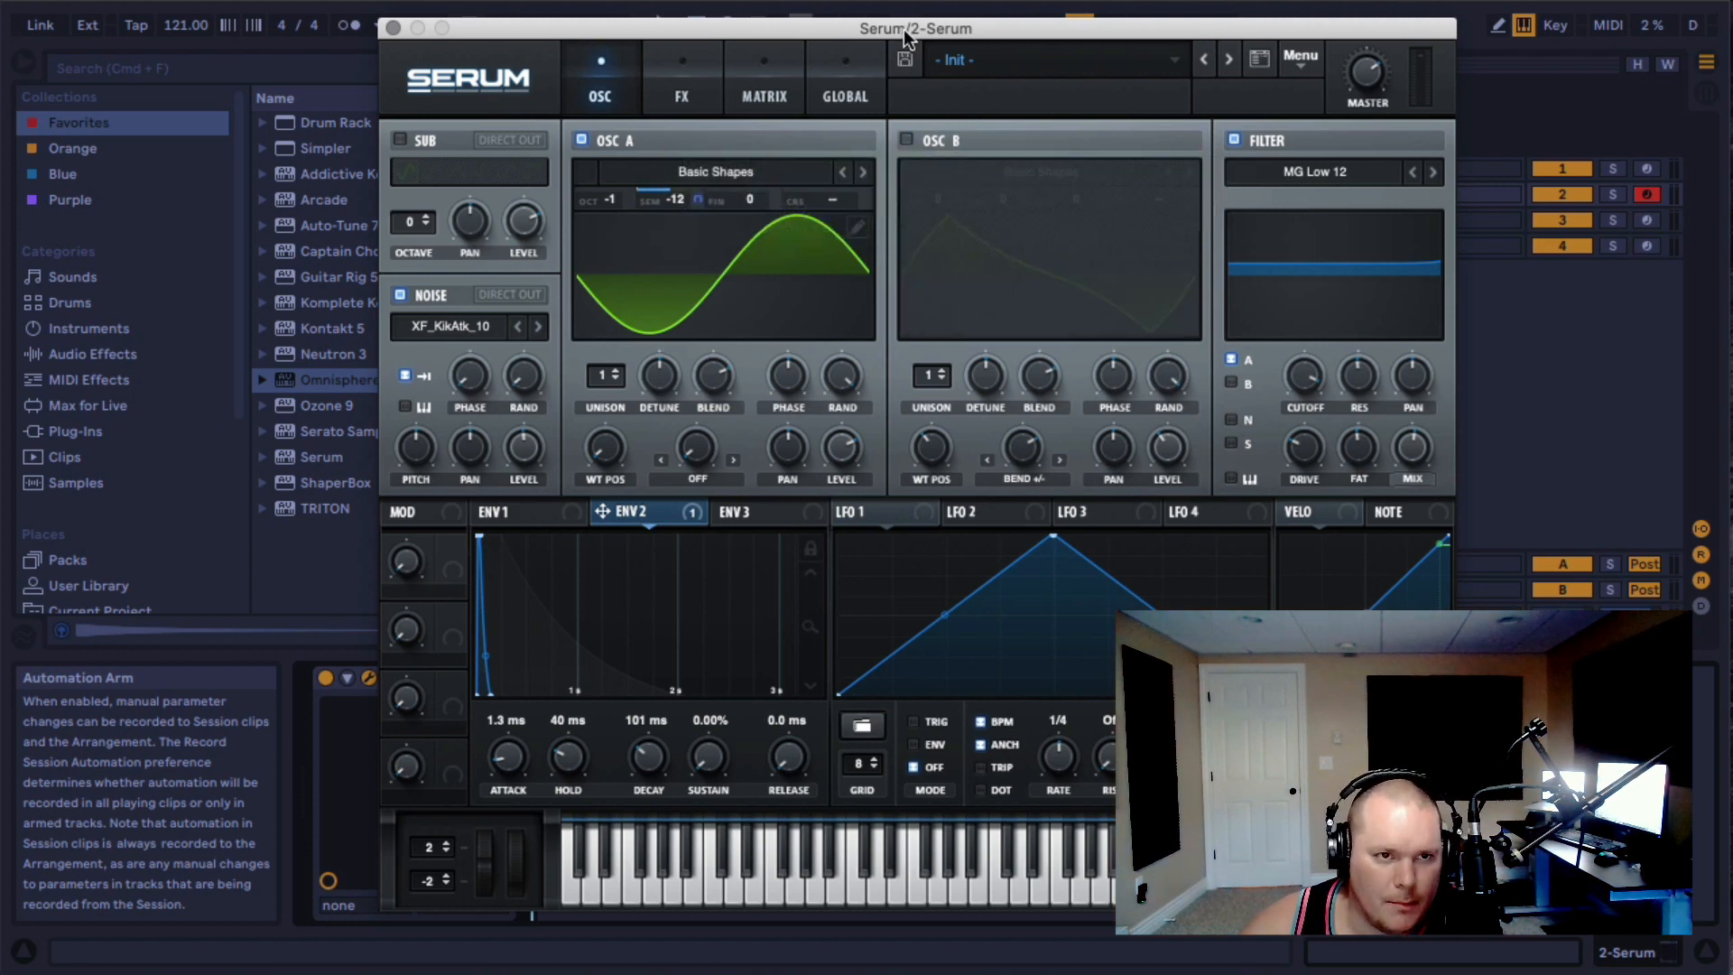
# - Move the Serum window off the arrangement and play the drum and Omnisphere loop to hear the backing parts
pyautogui.moveTo(903, 29); pyautogui.dragTo(1296, 47)
pyautogui.click(745, 328)
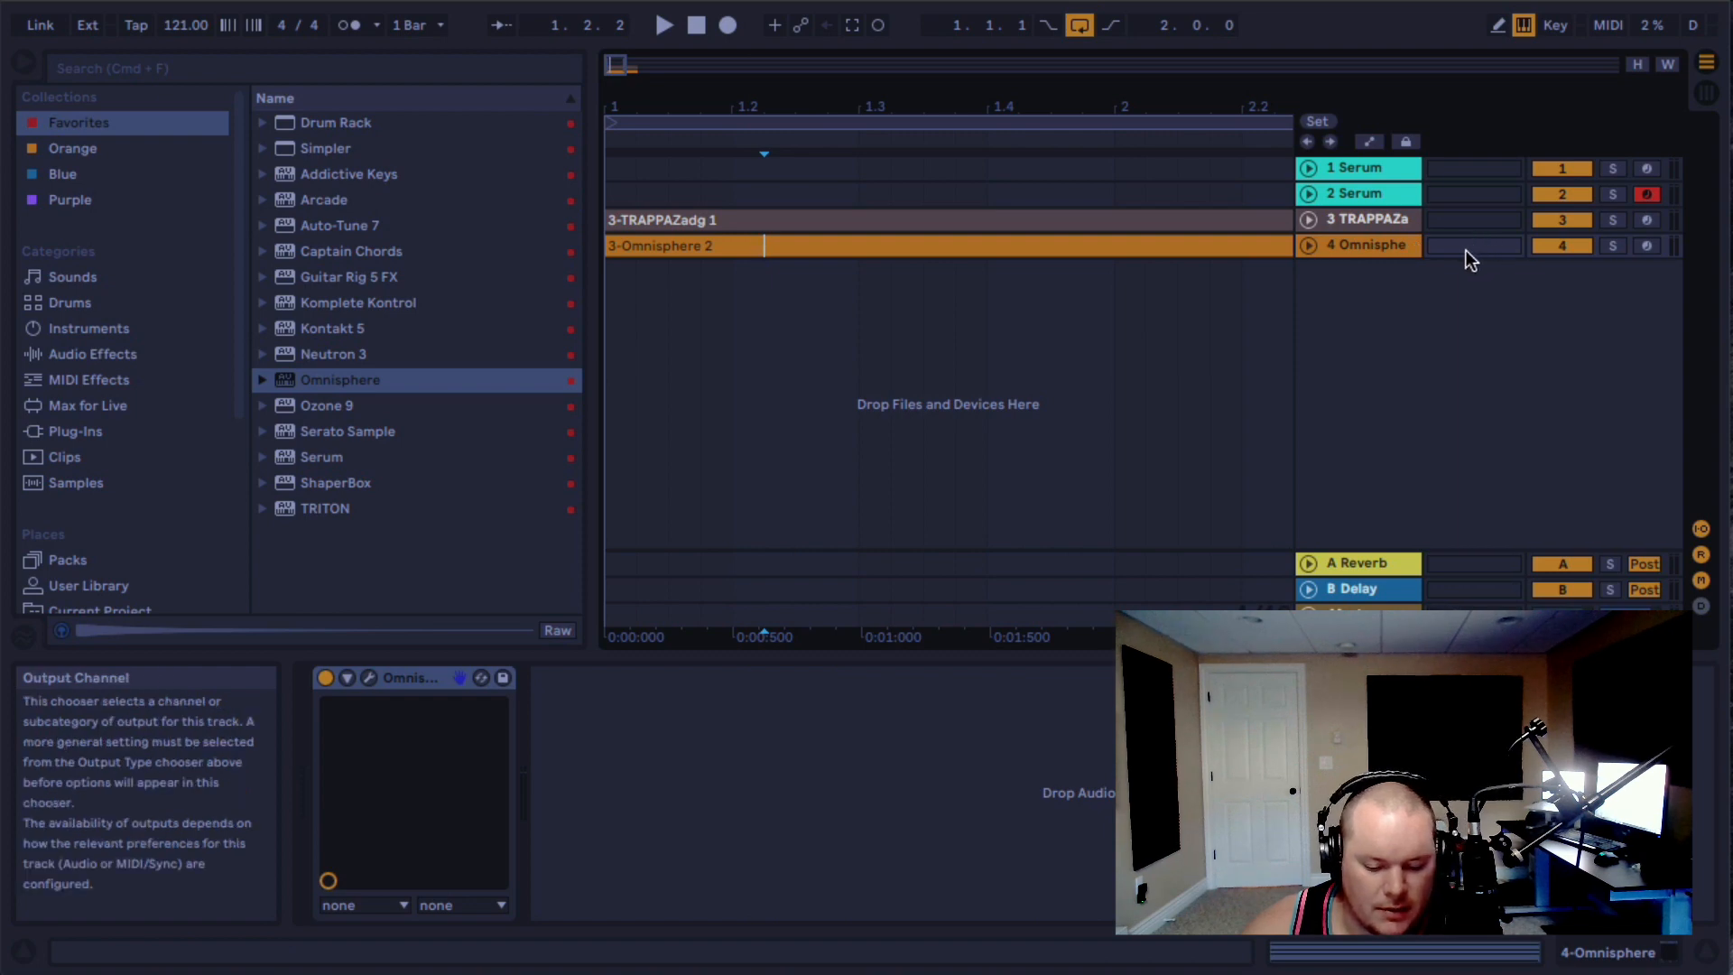
pyautogui.press('space')
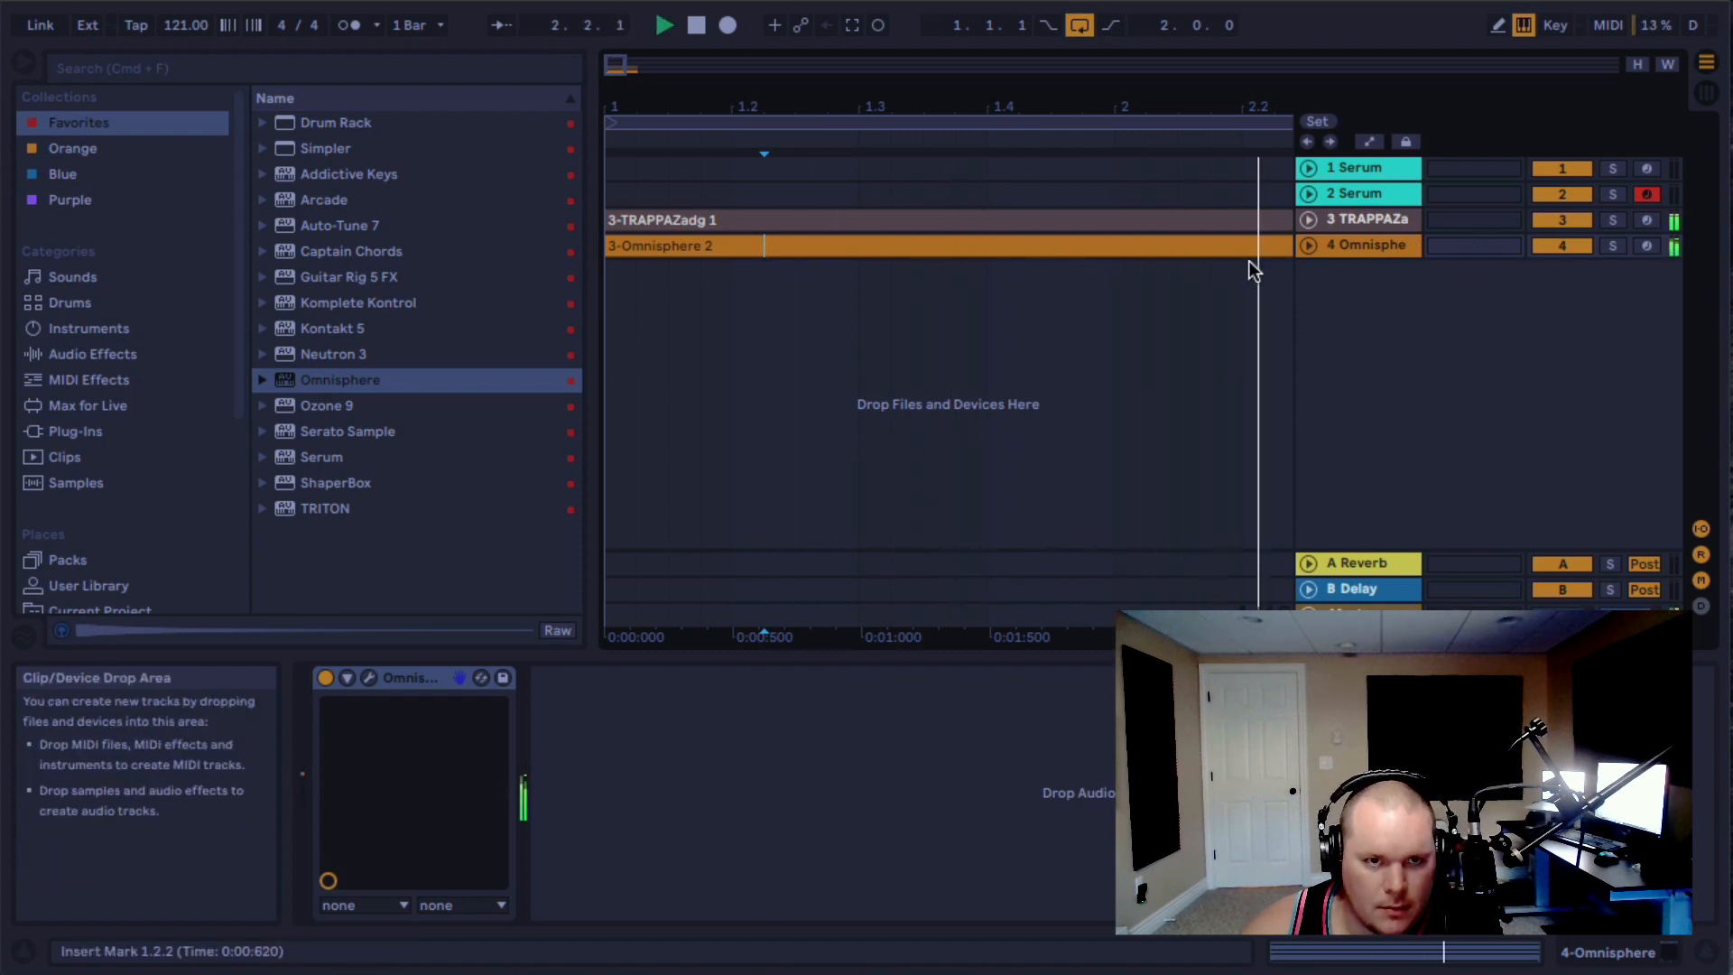
pyautogui.press('space')
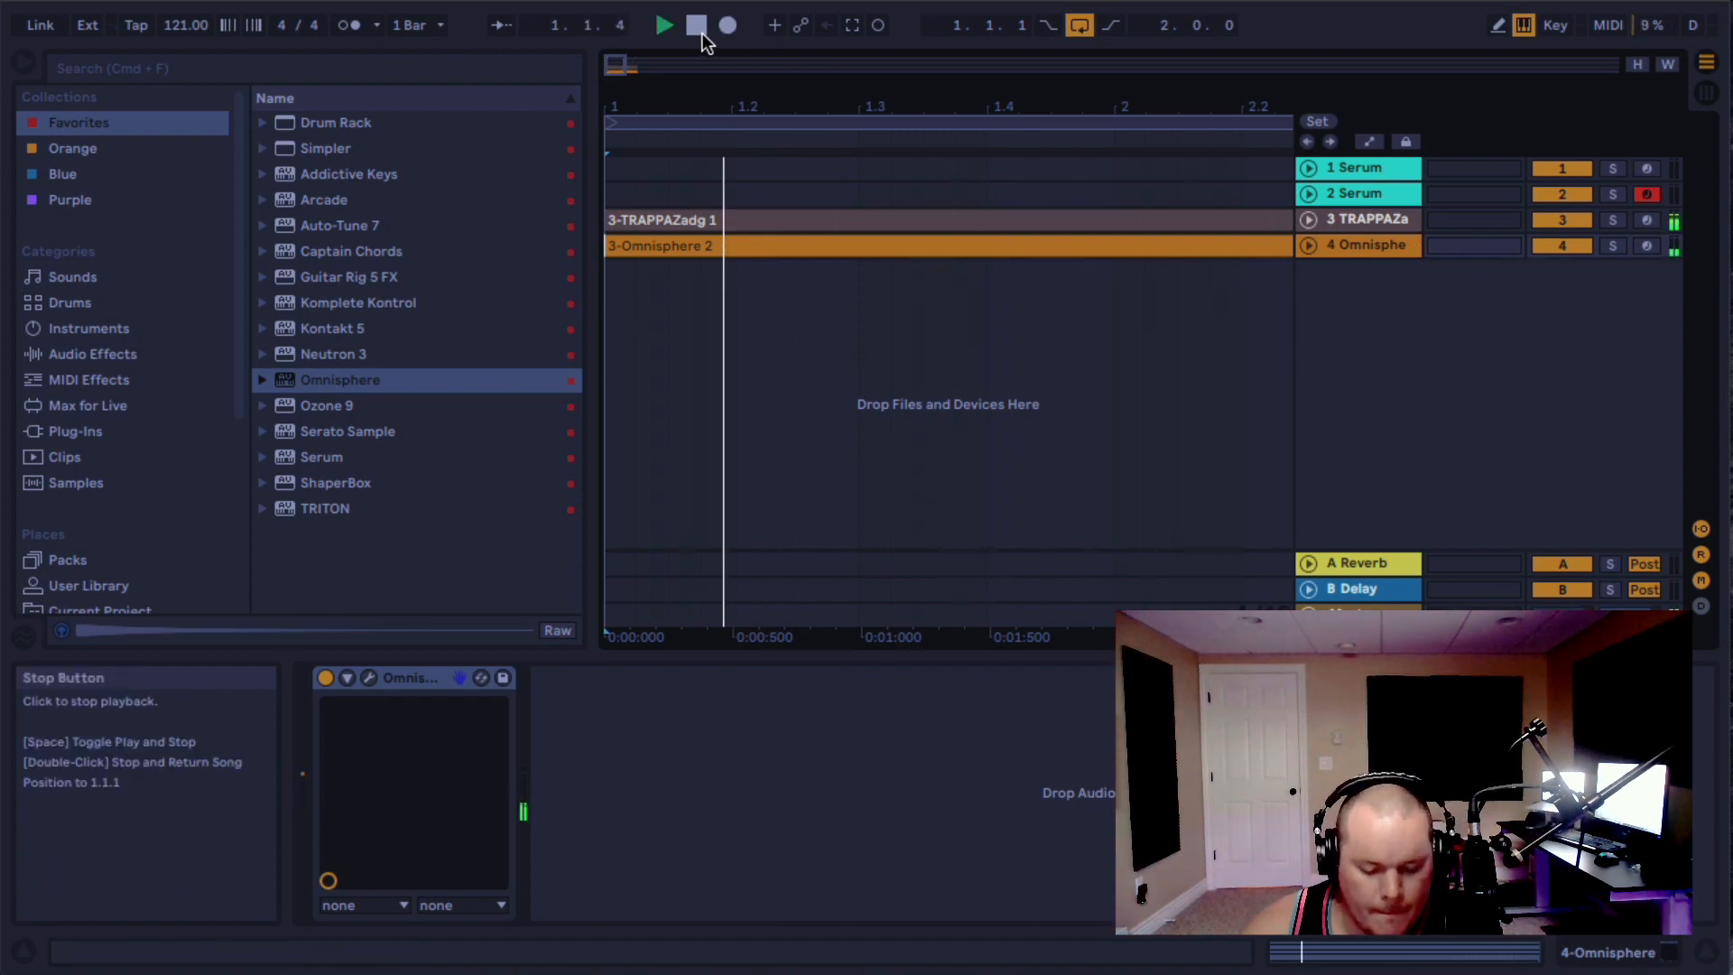